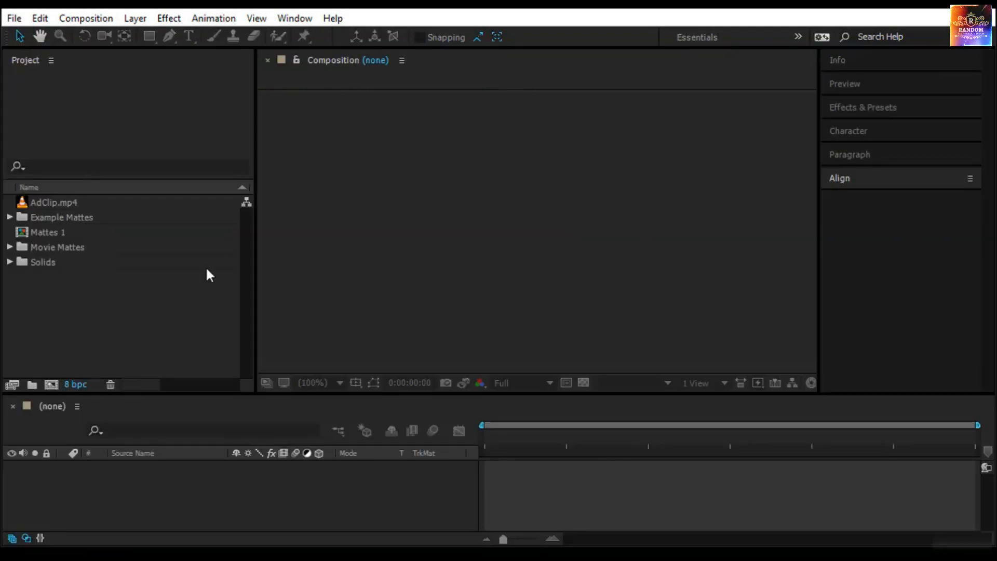
- Create a composition from AdClip.mp4 with the clip as its only layer
click(91, 201)
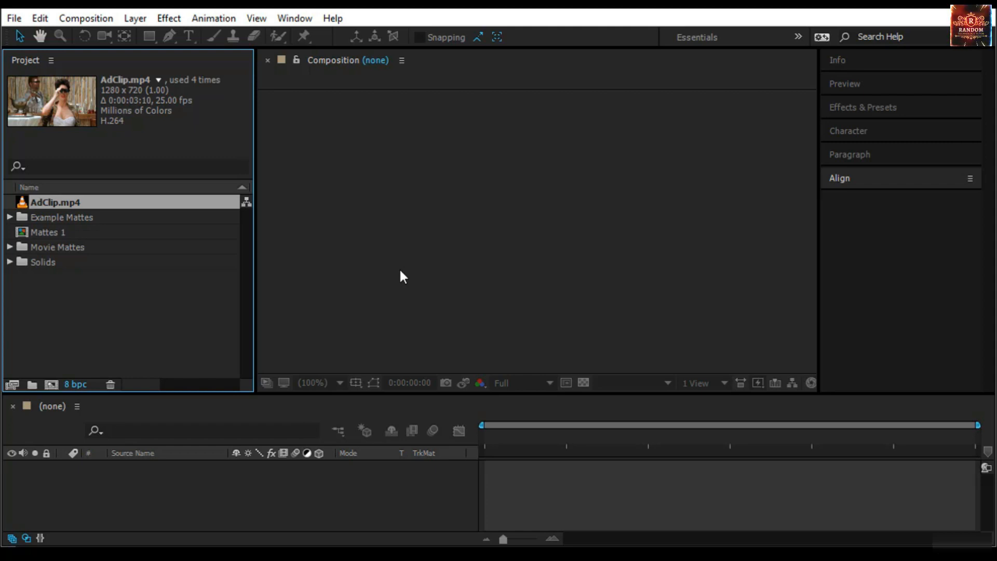
drag(112, 203, 123, 481)
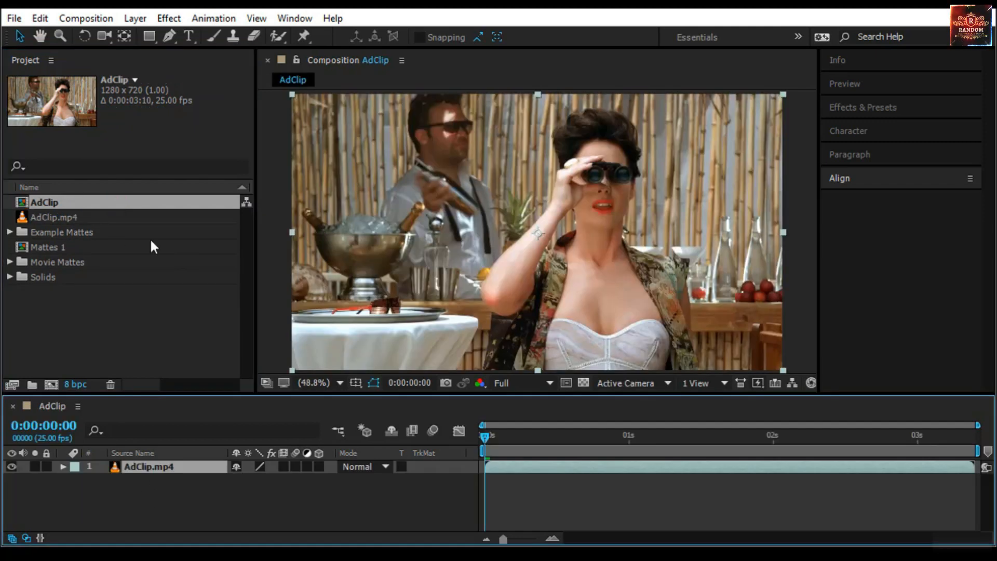
click(802, 232)
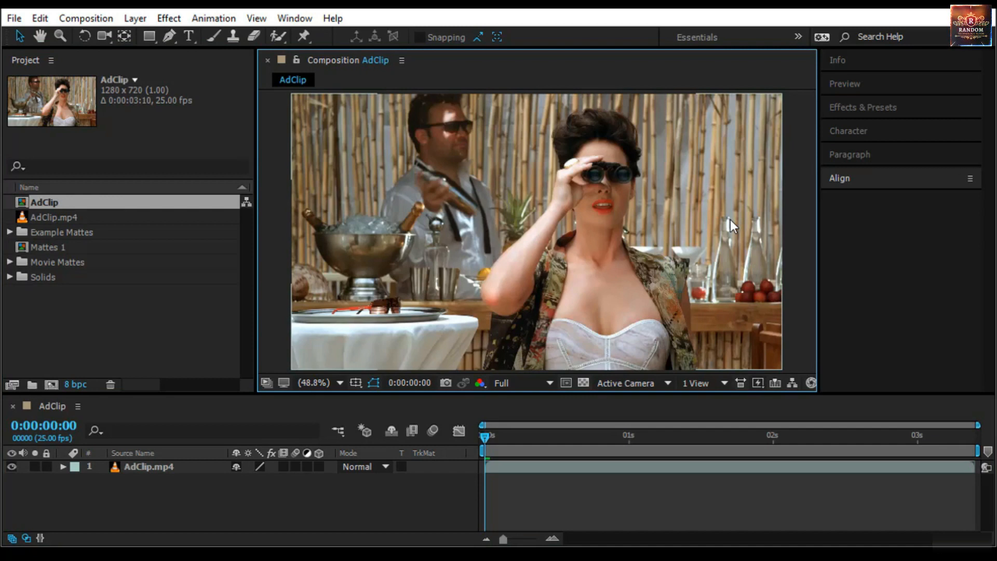
- Draw a full-height white rectangle strip near the middle of the frame and centre its anchor point
click(148, 36)
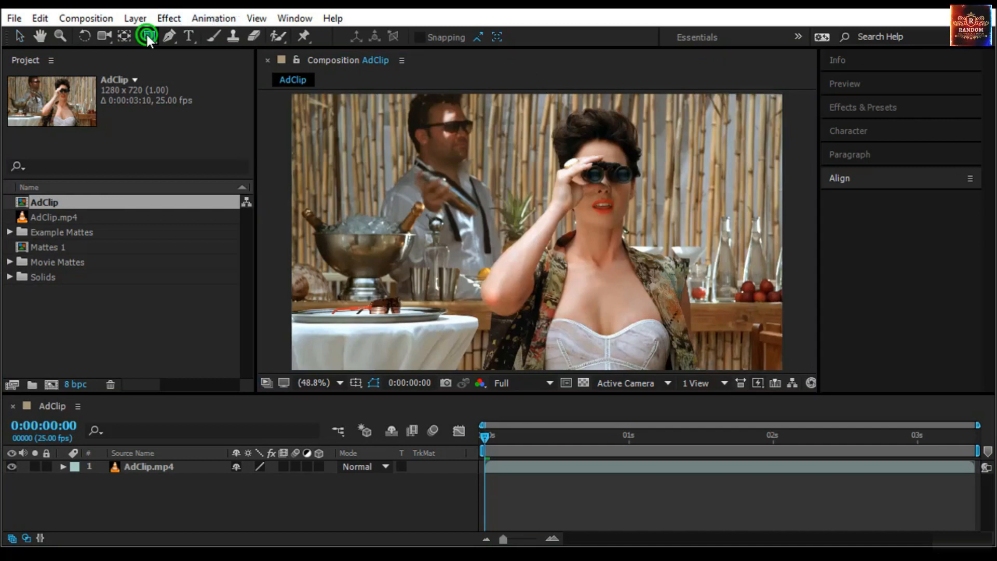
click(481, 91)
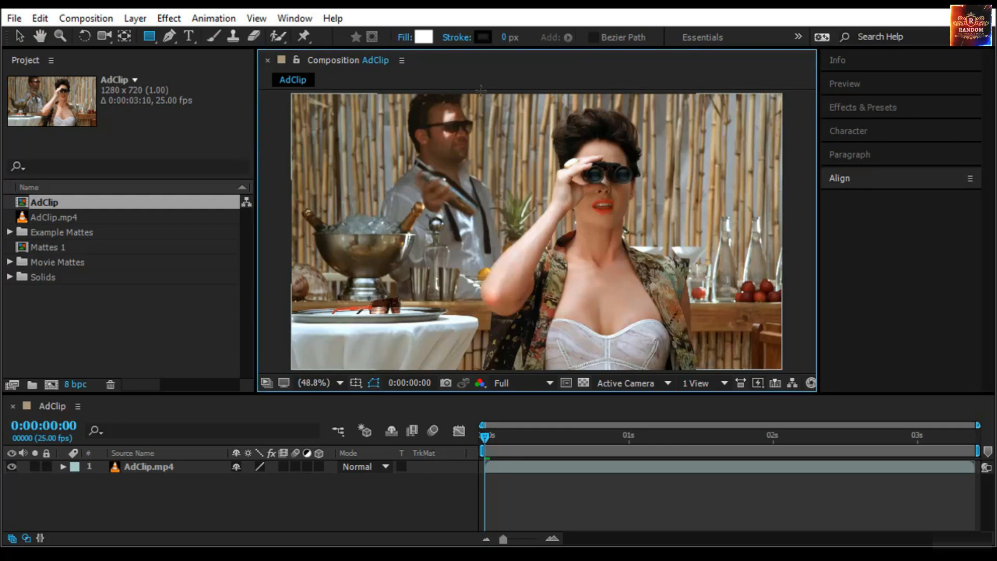
drag(481, 92, 555, 372)
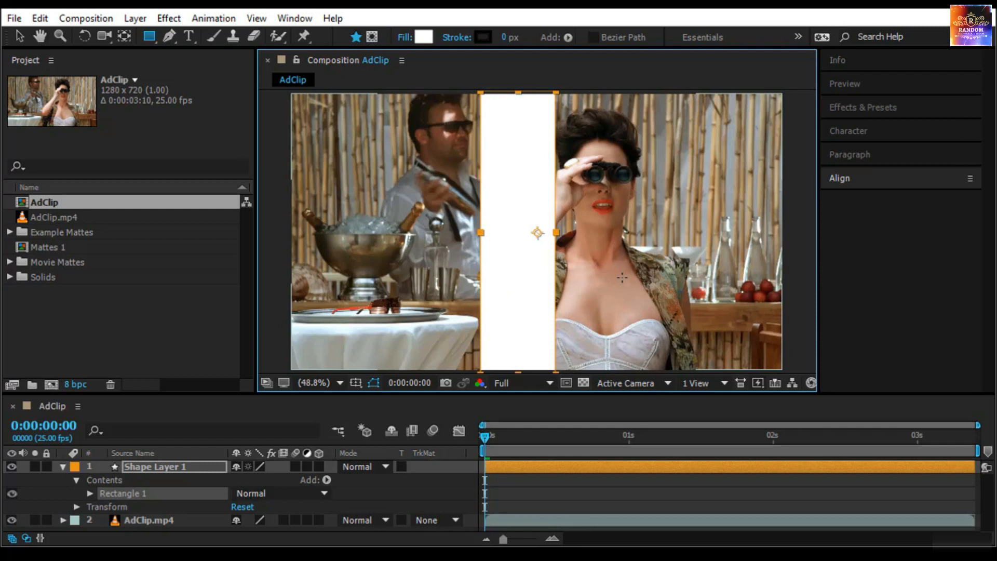
key(ctrl+alt+Home)
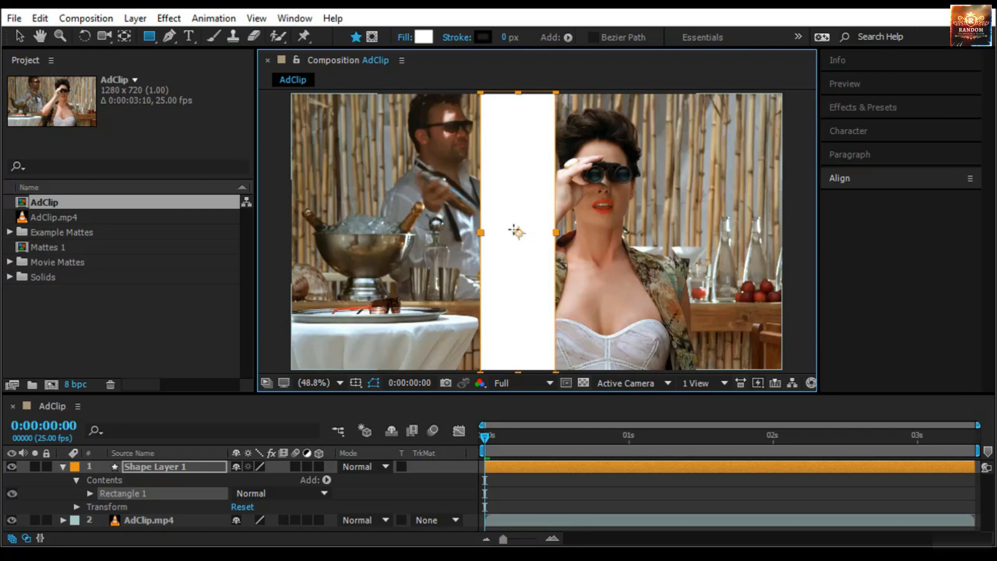
- Duplicate the white strip and place the copy just to its right, leaving a thin gap
click(142, 468)
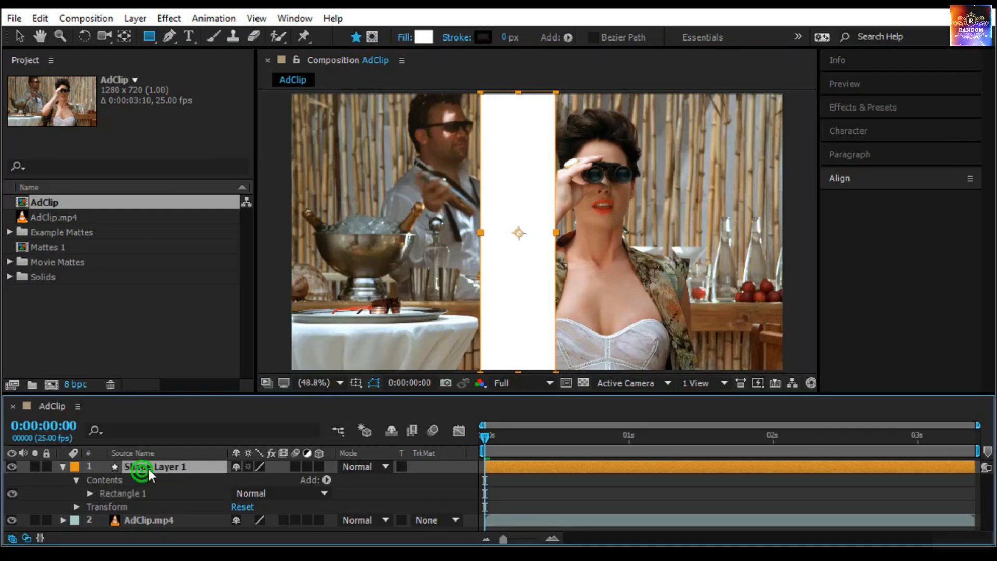
key(ctrl+d)
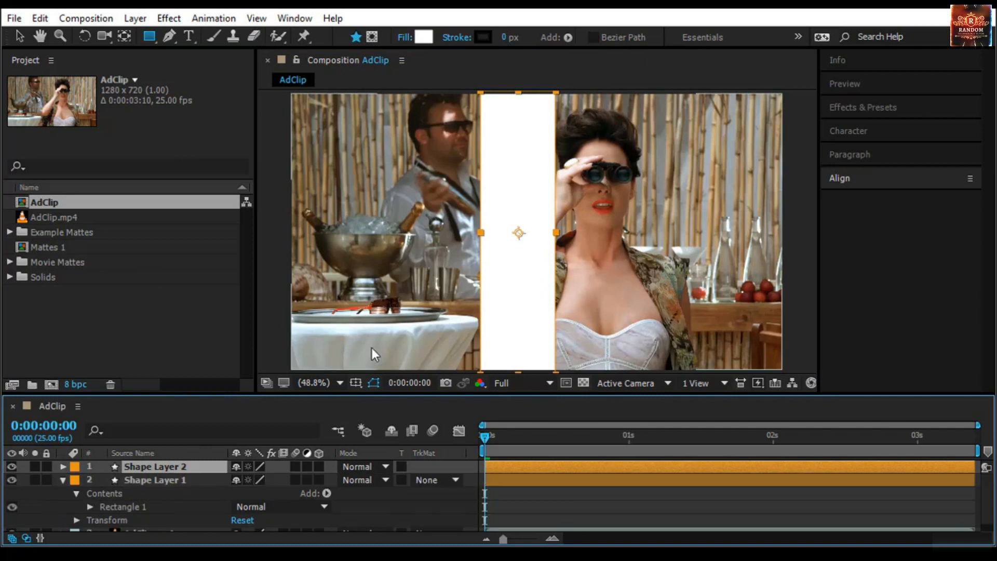
key(v)
click(505, 298)
drag(505, 297, 580, 301)
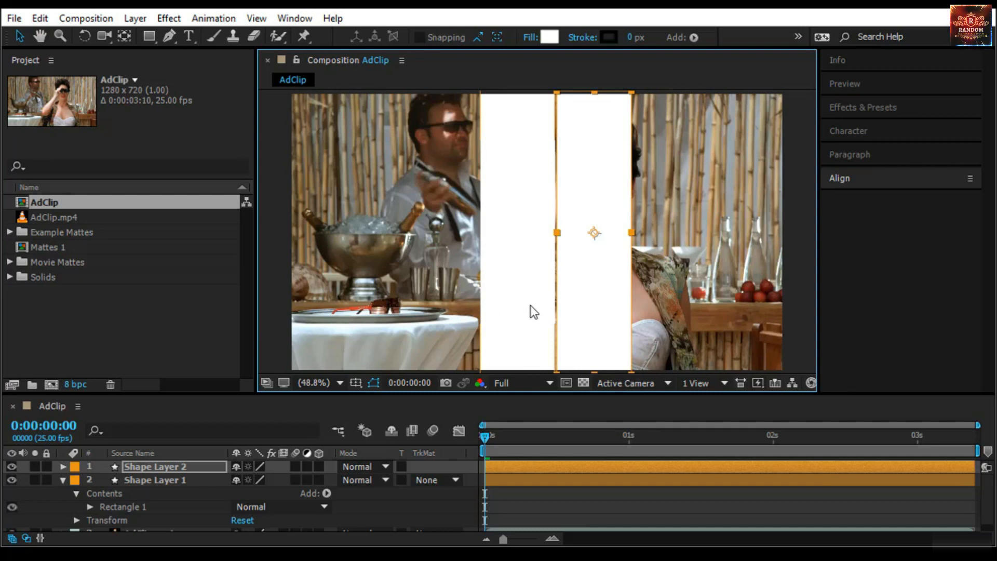
- Add two more copies of the strip, evenly spaced with thin gaps, filling the frame to its right edge
key(ctrl+d)
click(596, 276)
drag(597, 276, 741, 302)
key(ctrl+d)
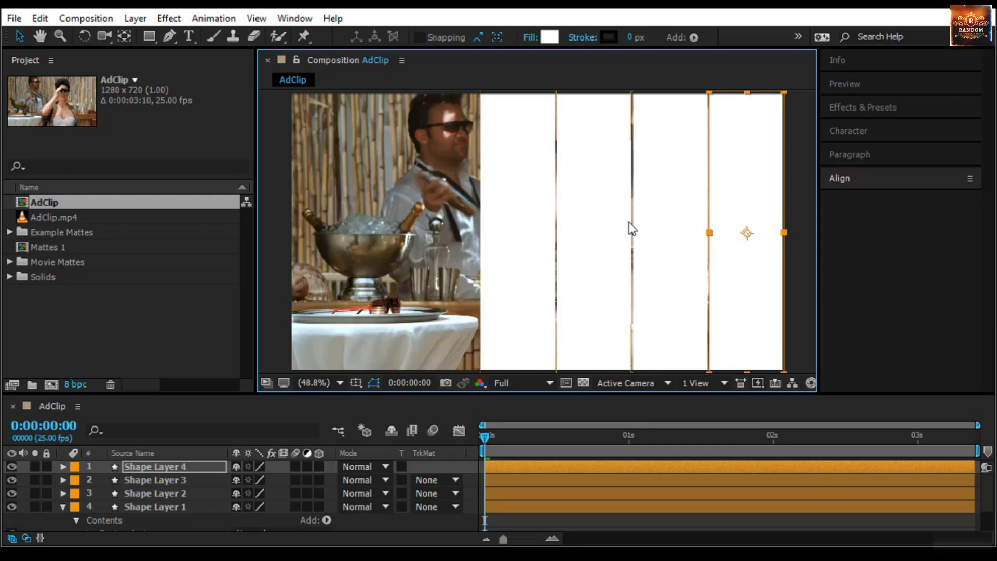
- Pre-compose the four shape layers into a new composition named Mattes 1, moving all attributes and opening it
click(111, 389)
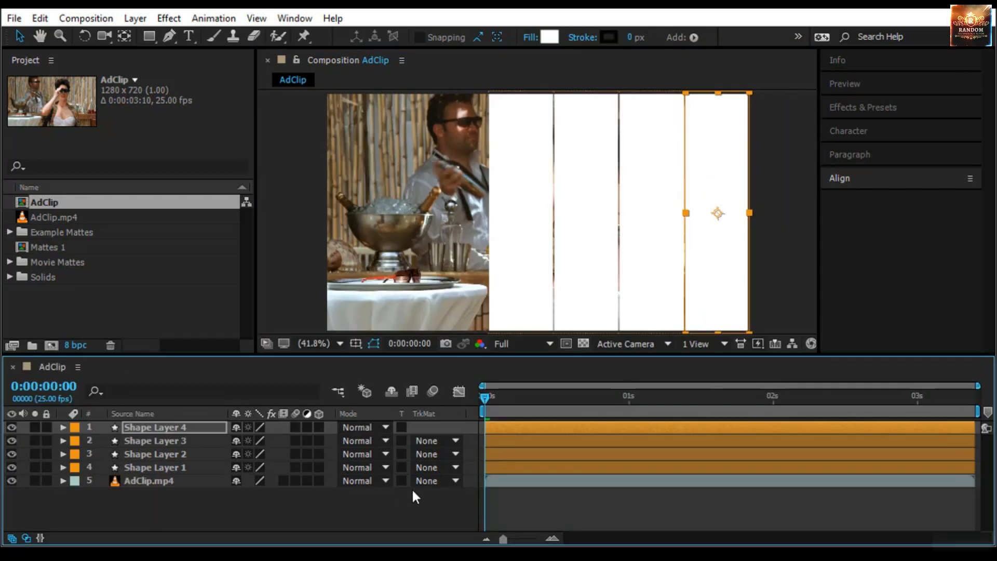
click(429, 480)
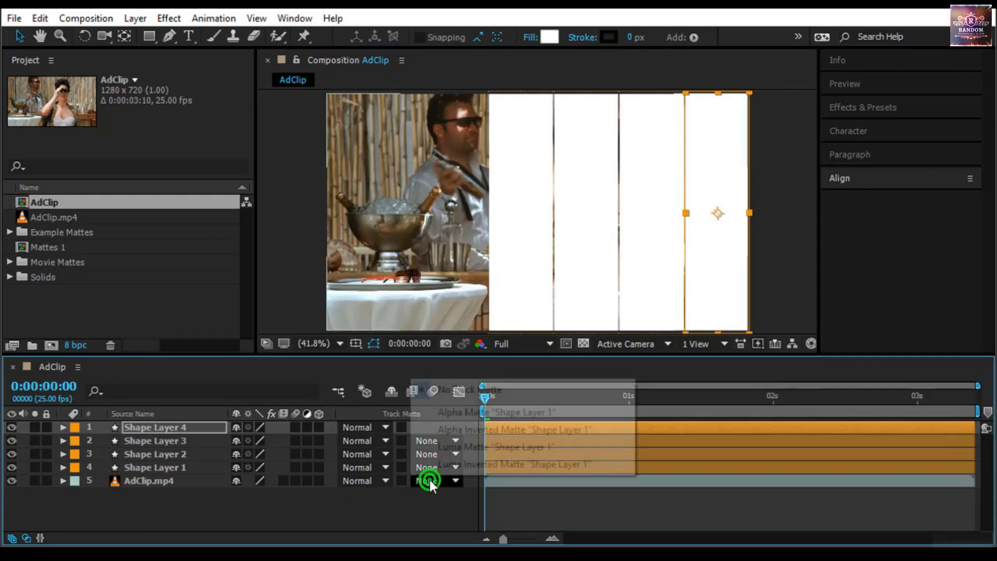
click(182, 468)
shift+click(197, 423)
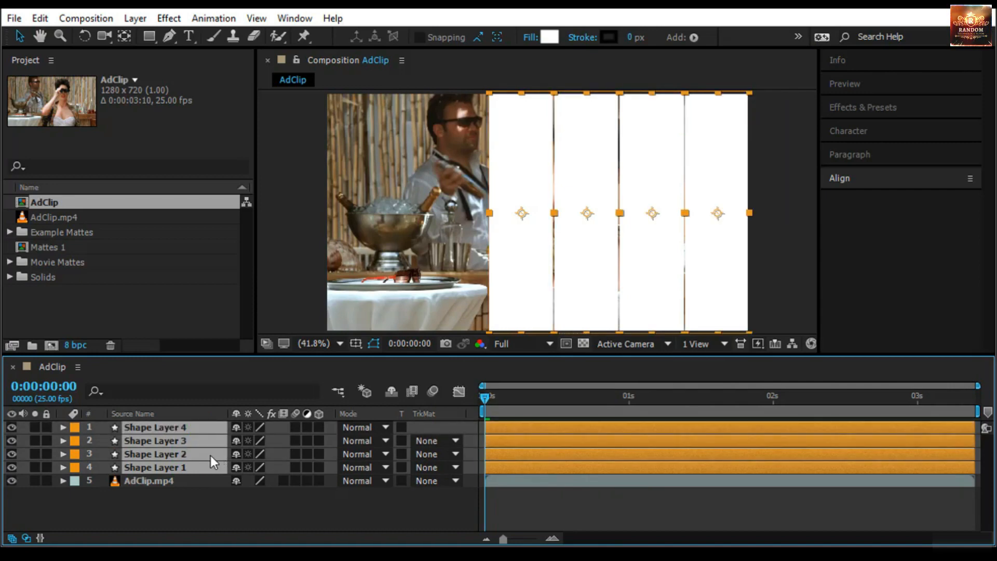
right_click(211, 456)
click(245, 483)
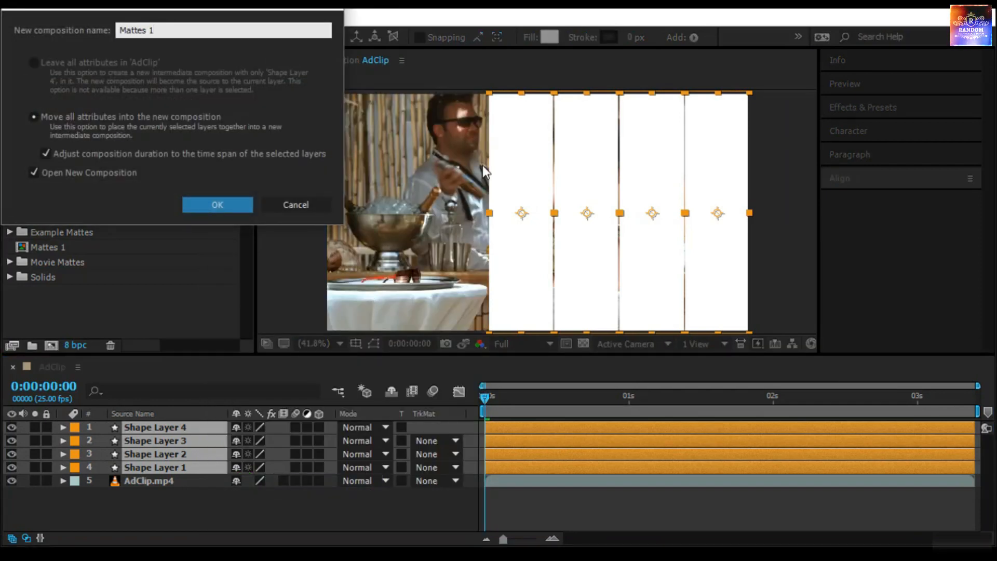
key(Return)
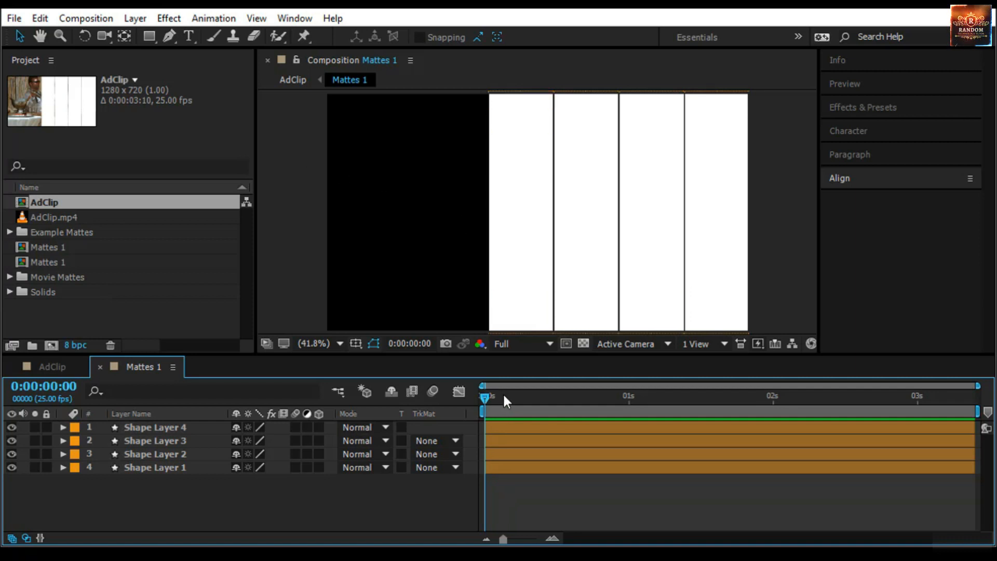
- Add Position keyframes to all four shape layers at 0:00:00:12
drag(485, 393, 555, 411)
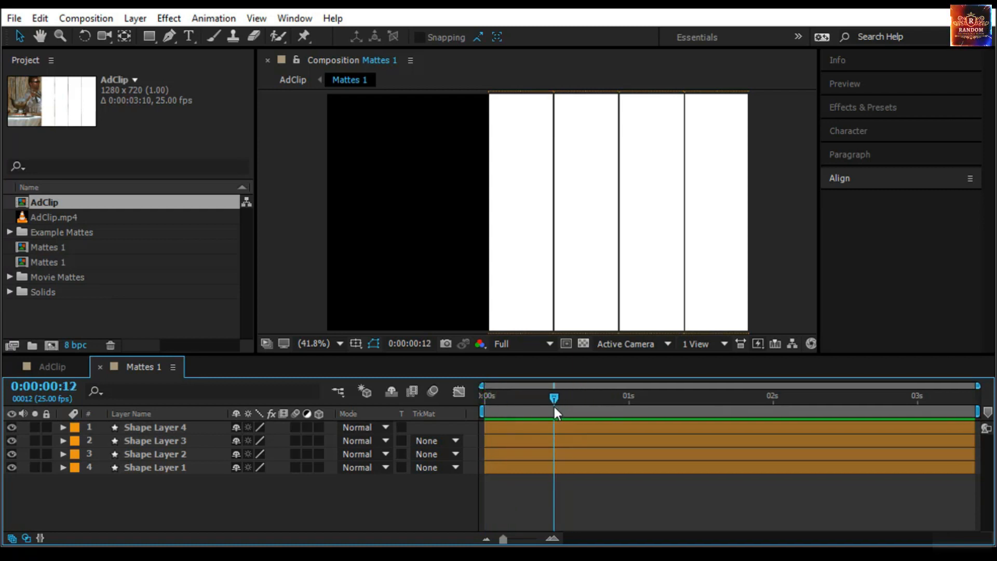
drag(139, 497, 165, 428)
key(p)
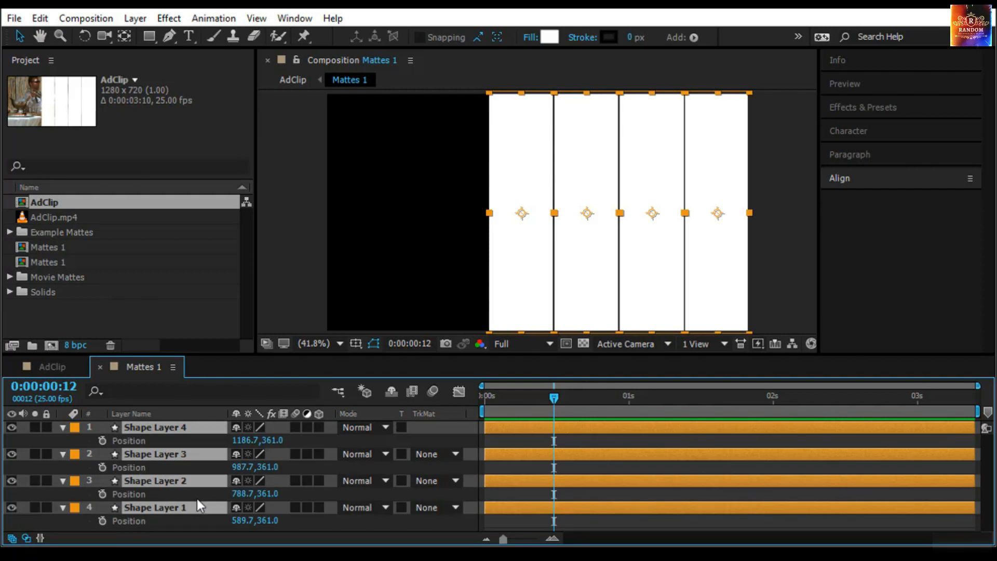
click(102, 440)
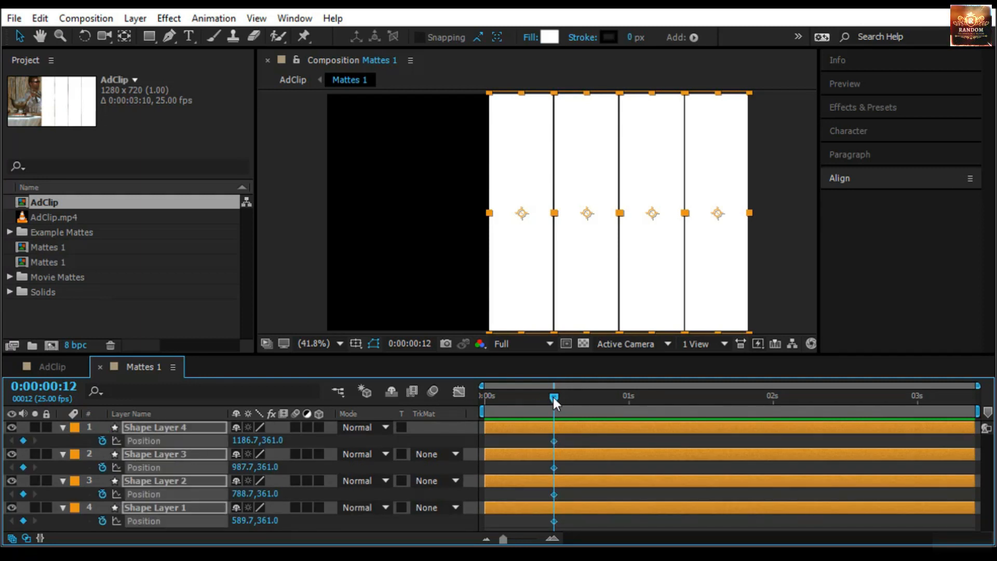
- At 0:00:00:00, move the rightmost strip above the frame to Y about -368.5 and the third strip below it to Y about 1093
drag(555, 404, 475, 403)
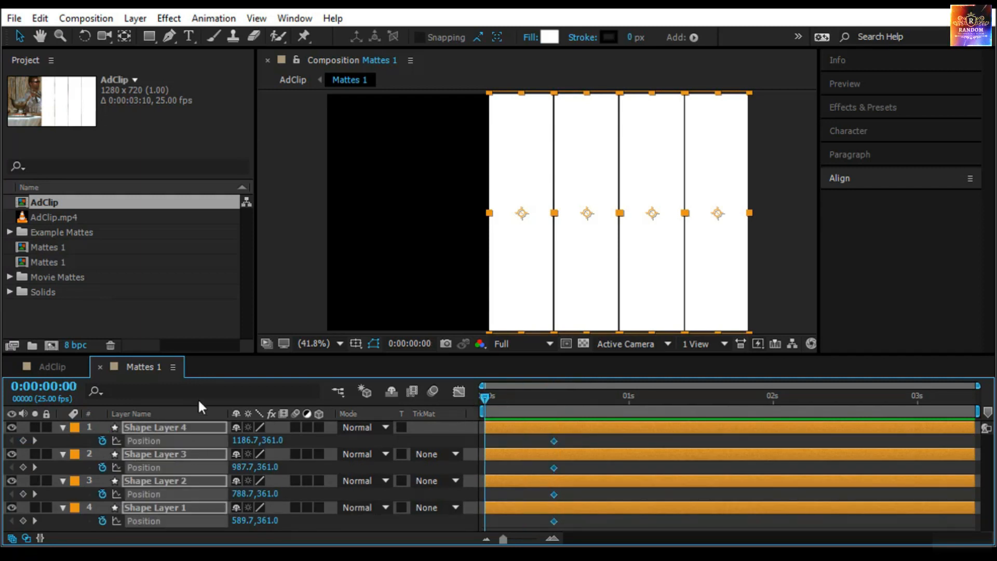
click(189, 428)
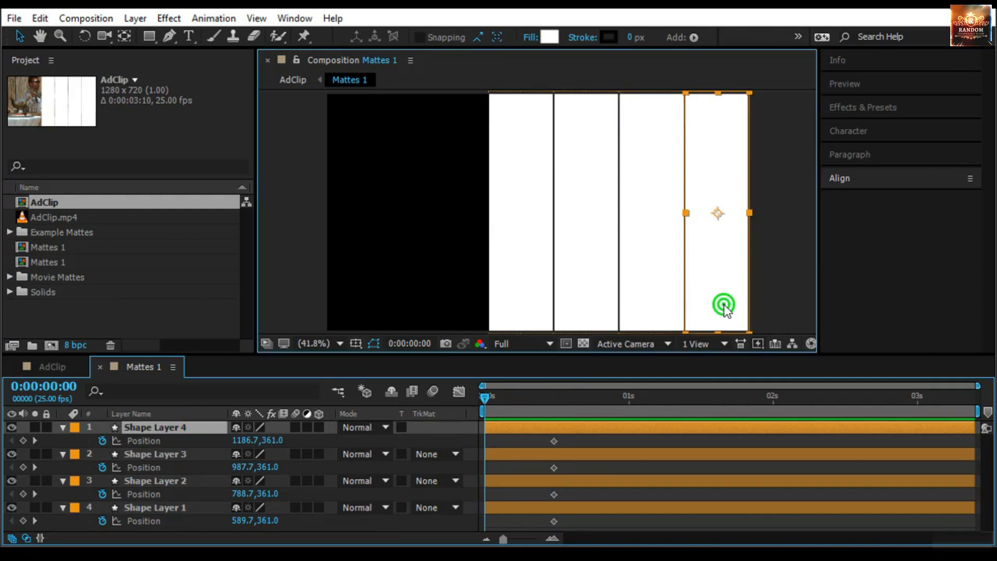
drag(723, 306, 717, 65)
click(645, 161)
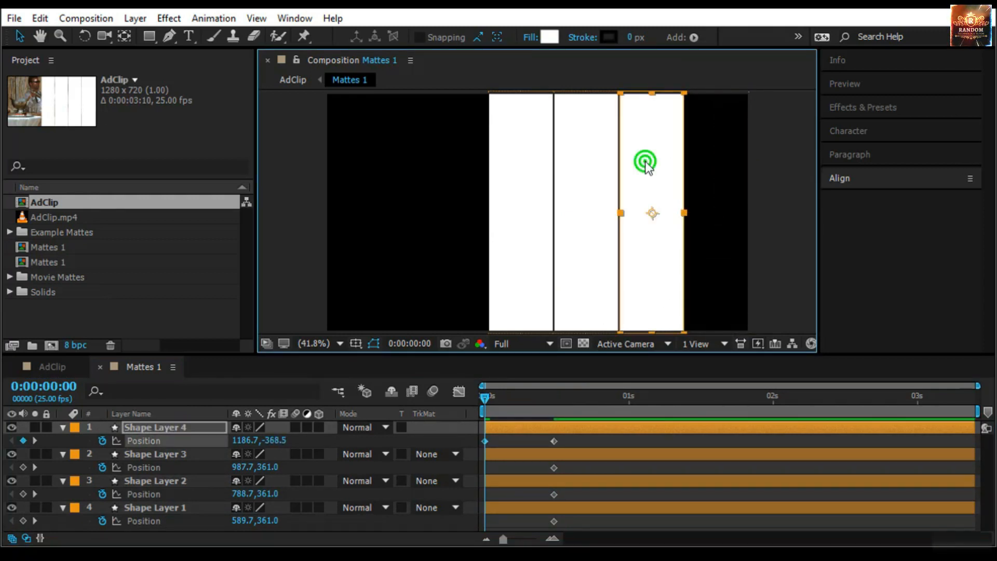
drag(644, 160, 668, 405)
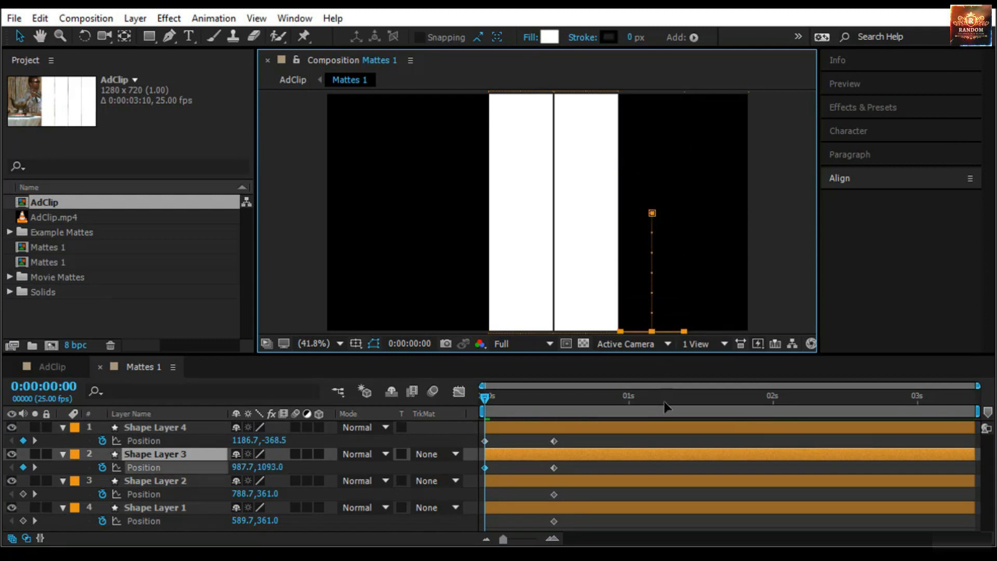
- At the start frame, move the second strip below the frame to Y about 1093 and the first strip above it to Y about -395
click(585, 266)
click(588, 241)
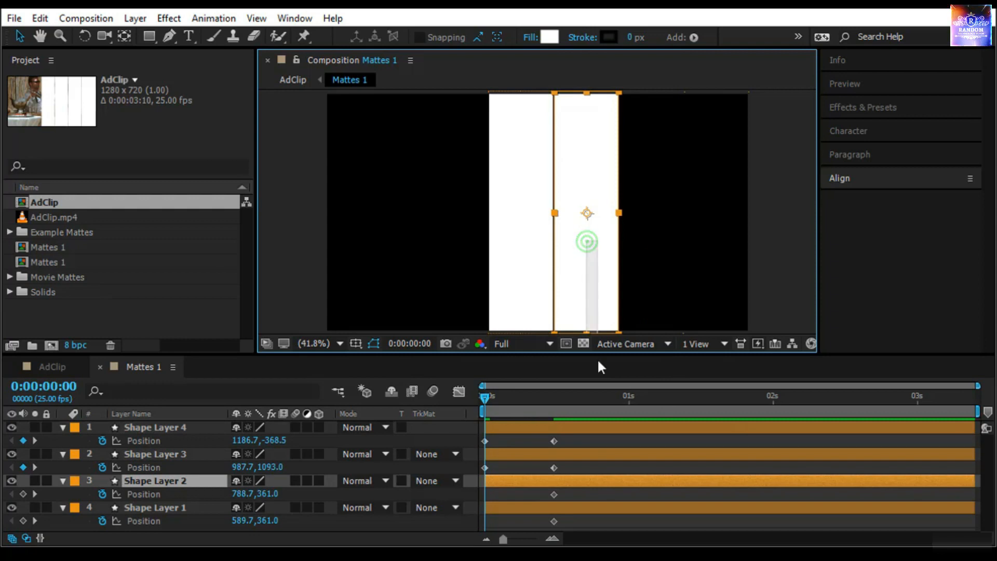
drag(582, 295, 601, 540)
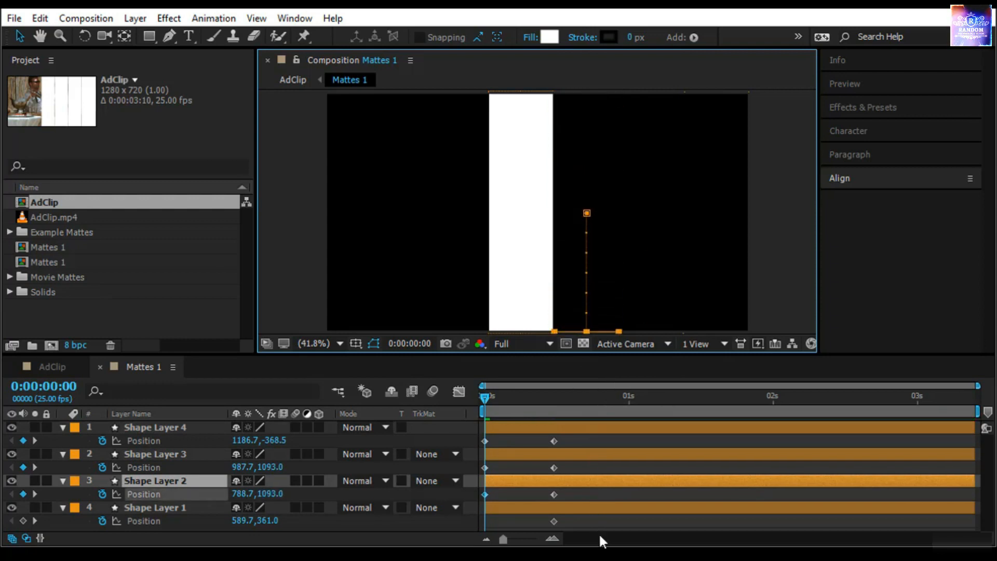
click(514, 261)
drag(518, 284, 513, 42)
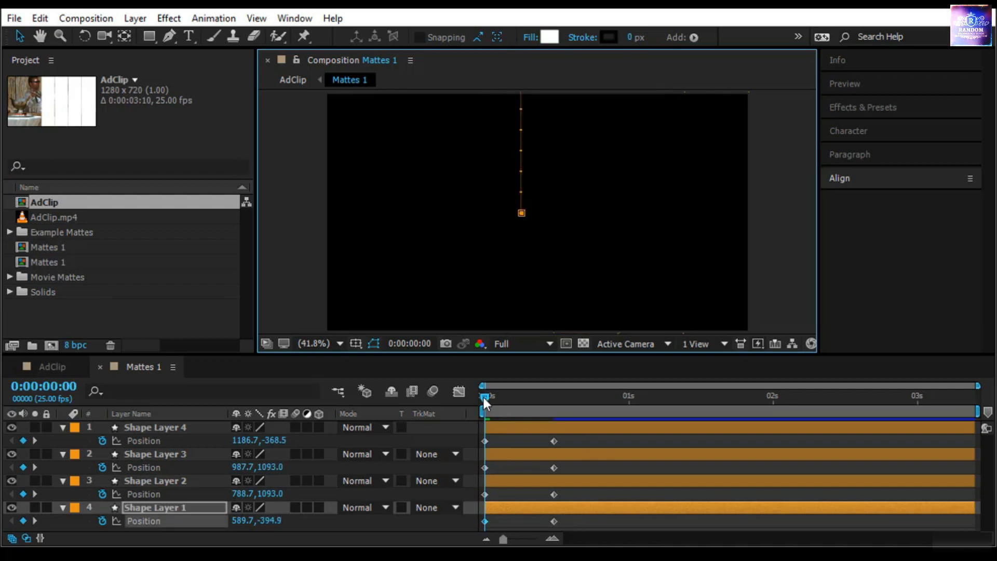
- Apply Easy Ease to all Position keyframes and reshape their speed graph into an early peak with a long slowdown ending at 2 seconds
mouse_move(484, 397)
mouse_down()
mouse_move(571, 426)
mouse_move(547, 512)
mouse_move(480, 531)
mouse_up()
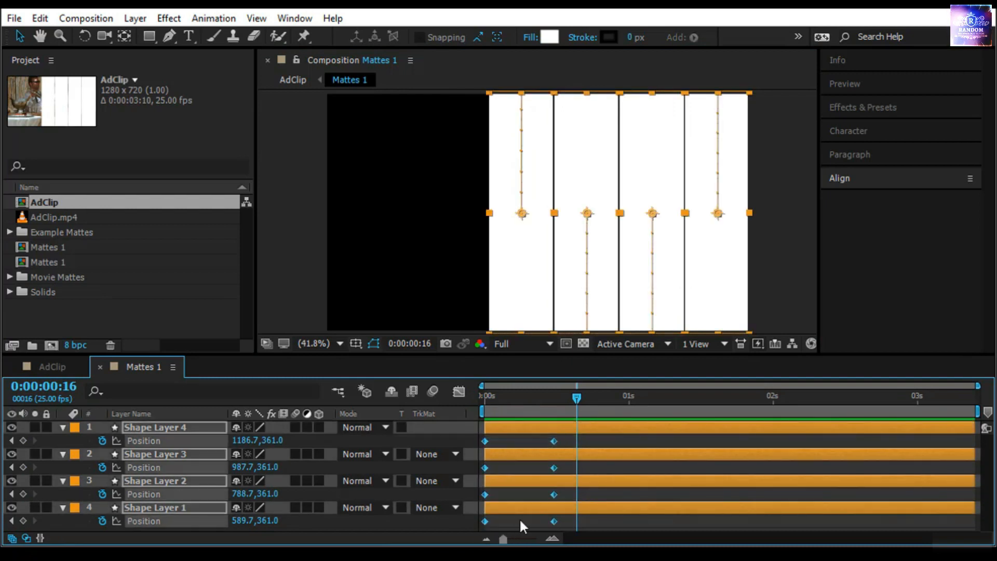
key(F9)
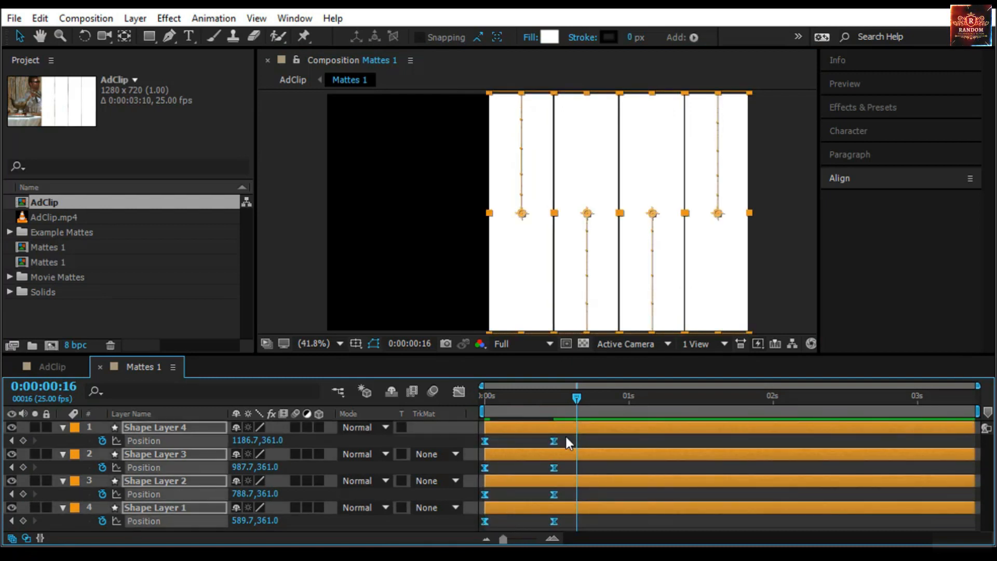
click(459, 391)
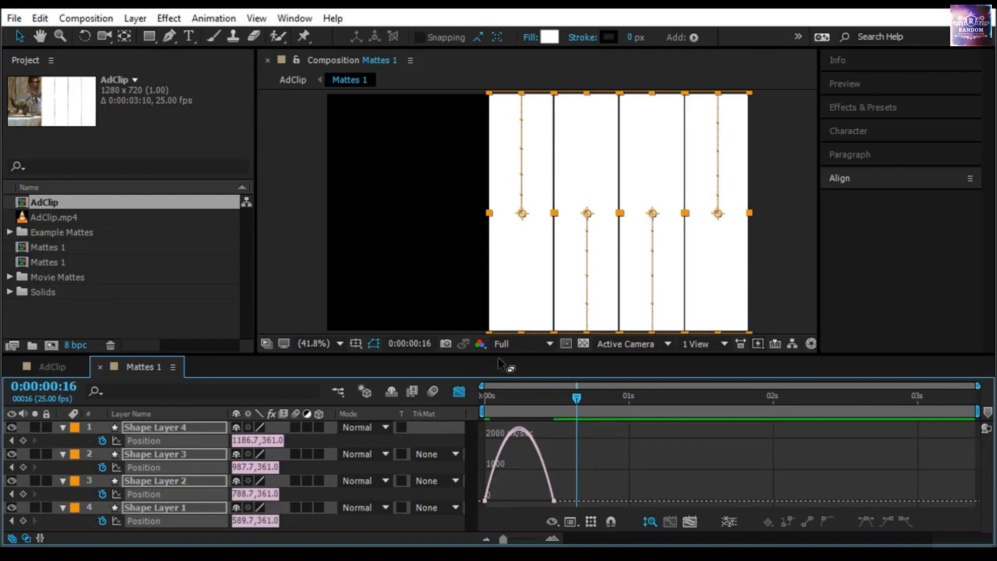
drag(499, 359, 500, 275)
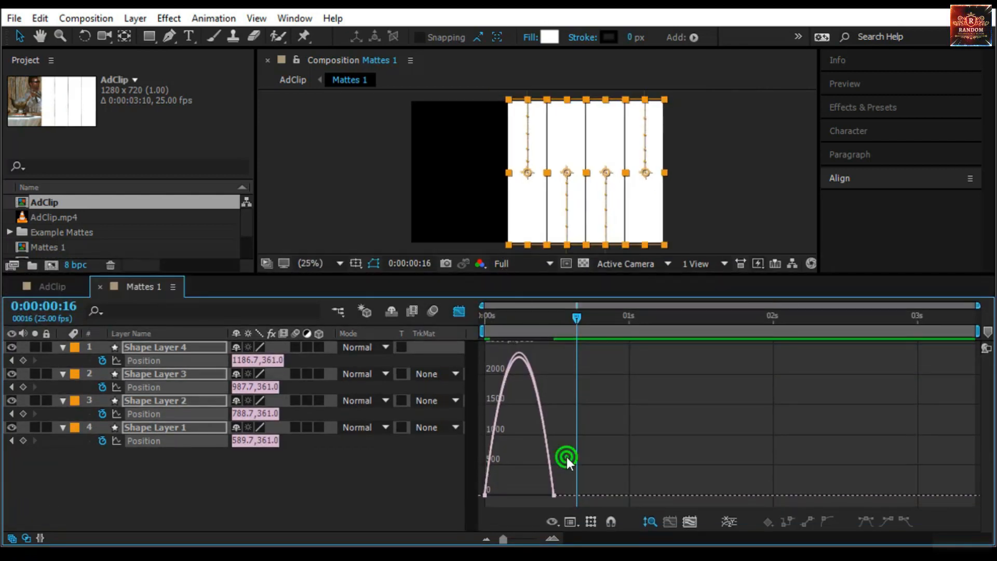
drag(566, 457, 604, 492)
drag(516, 481, 473, 505)
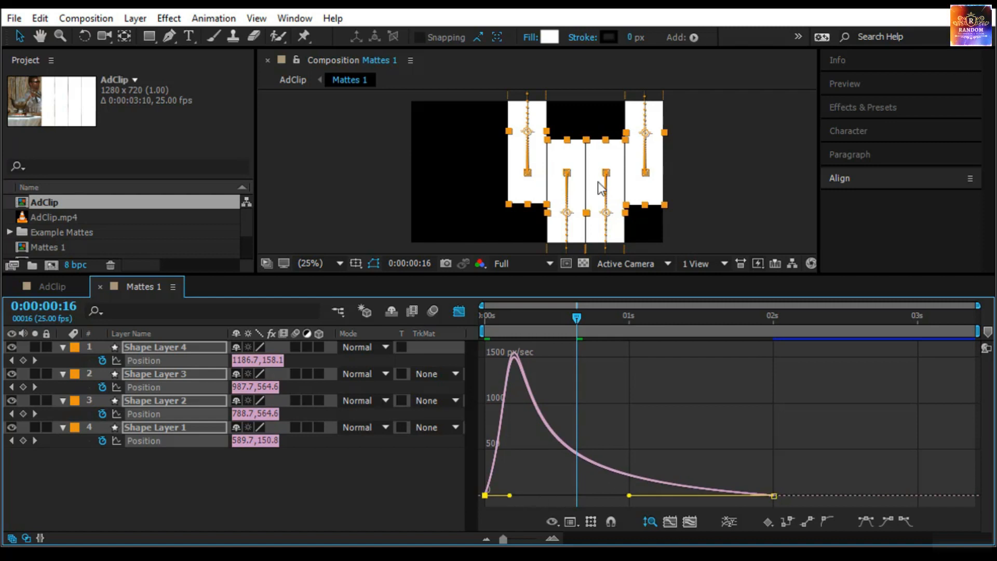
click(459, 310)
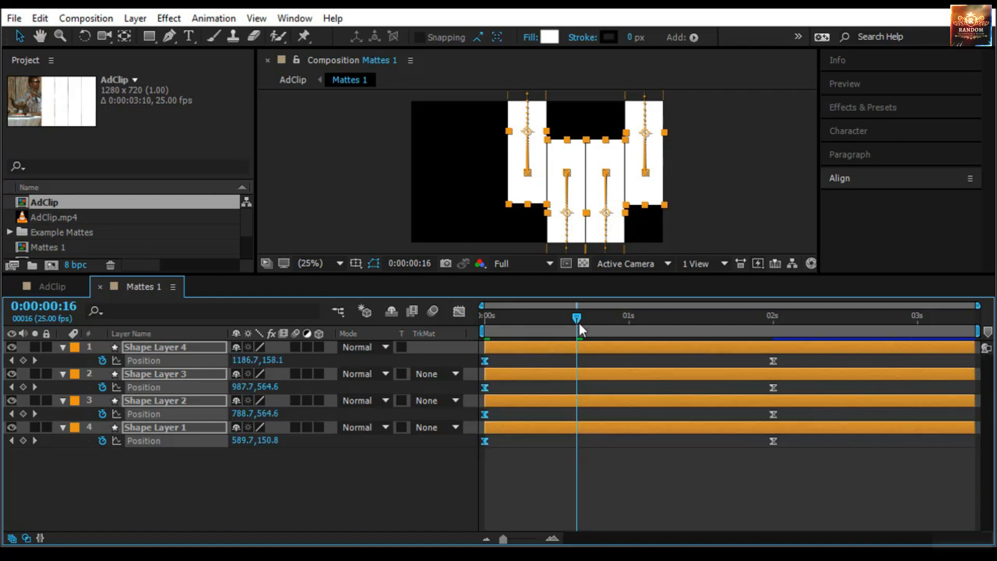
- Preview the strip animation from the first frame and scrub through it to about 0:00:01:04
drag(577, 318, 484, 317)
click(596, 469)
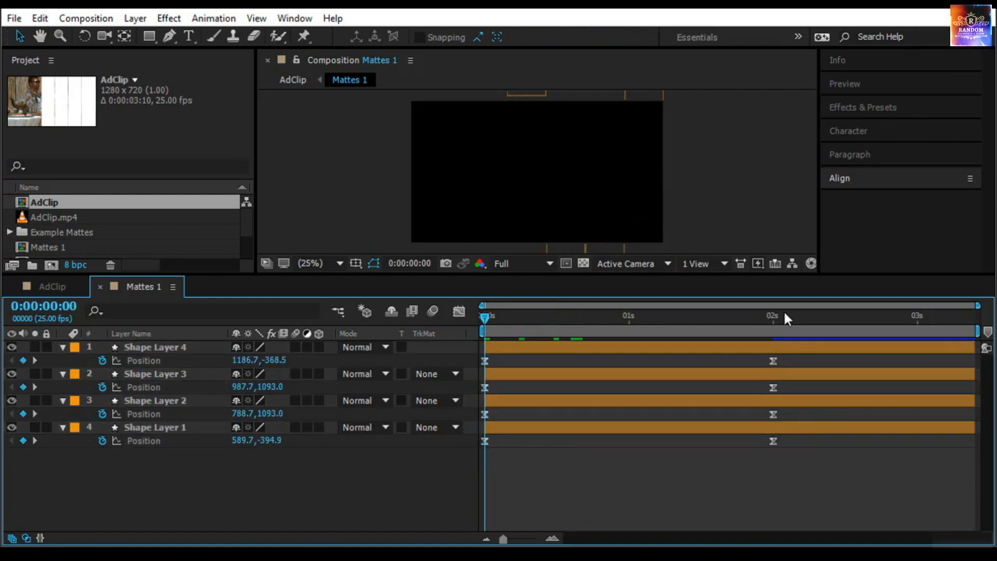
key(space)
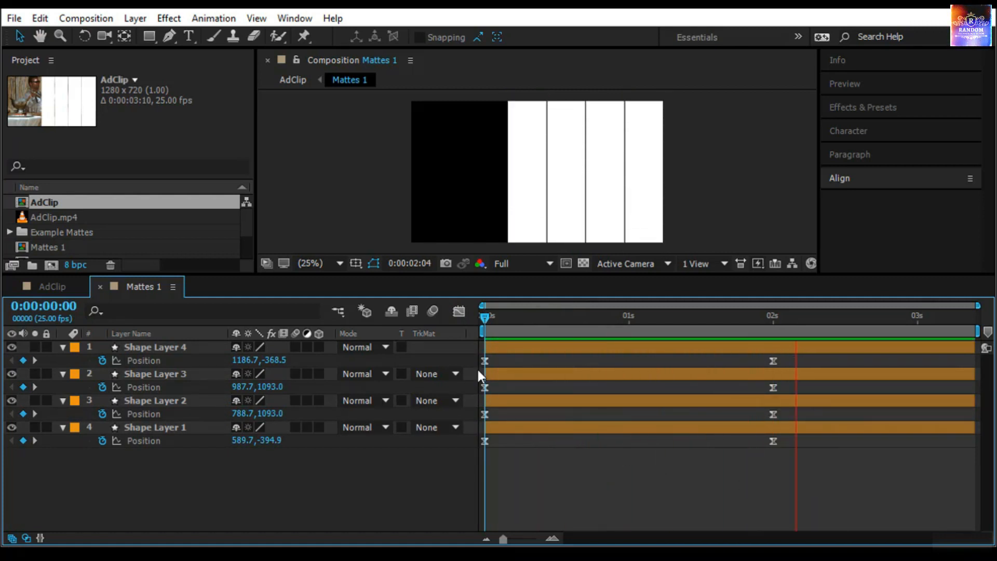
click(489, 316)
drag(500, 318, 653, 358)
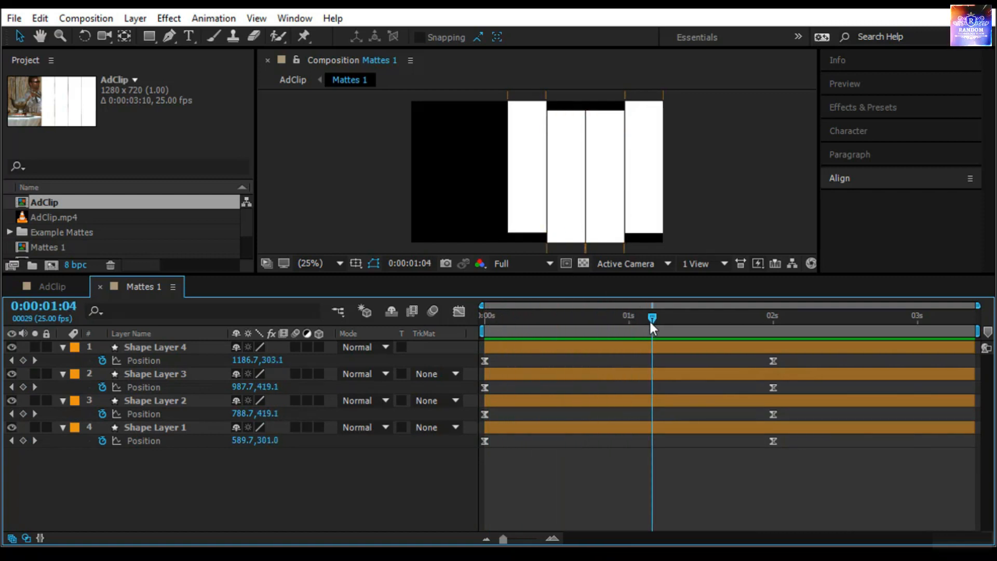
- Delay the third strip's layer (Shape Layer 3) by about 4 frames and move its end Position keyframe to 1 second
click(548, 451)
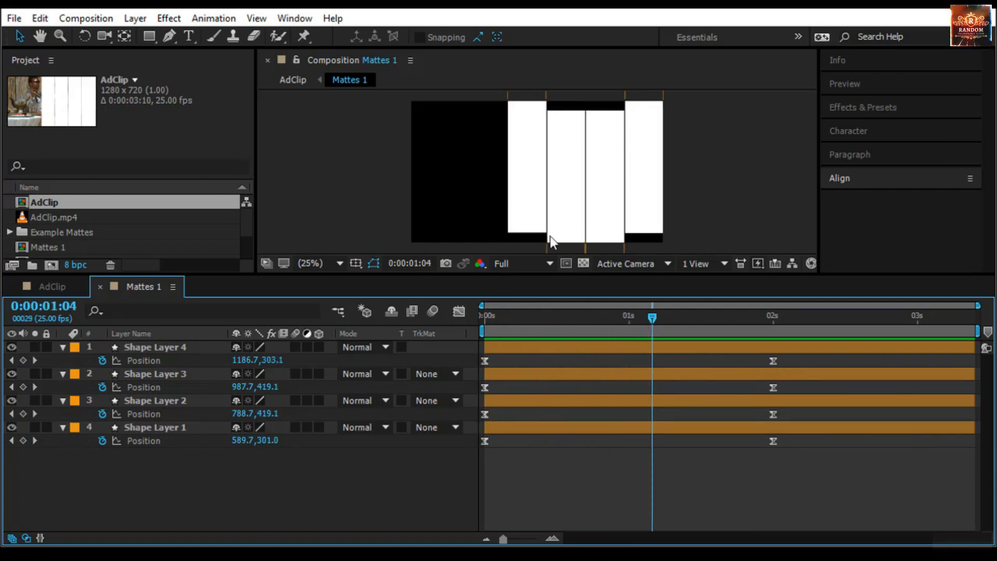
click(610, 207)
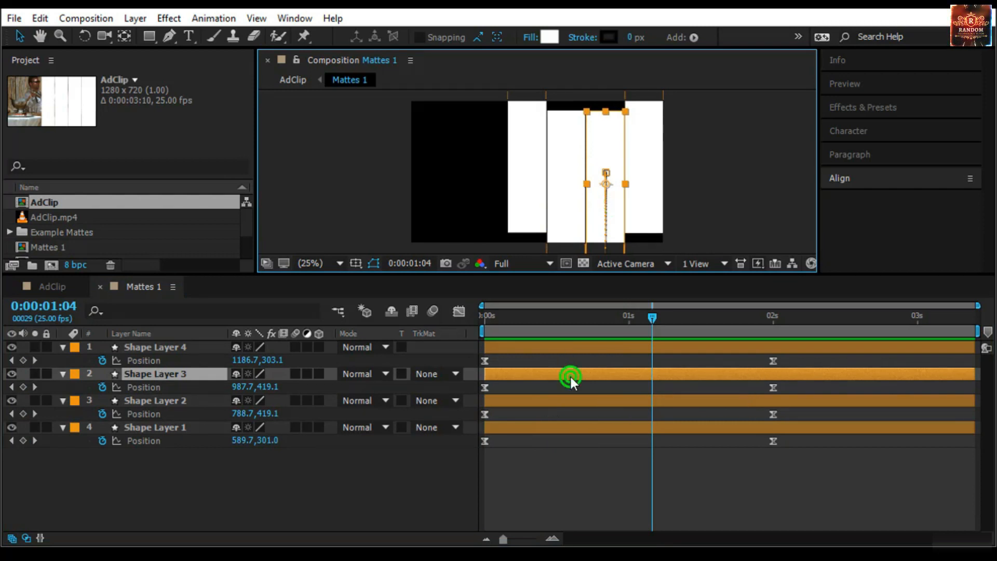
drag(572, 377, 594, 381)
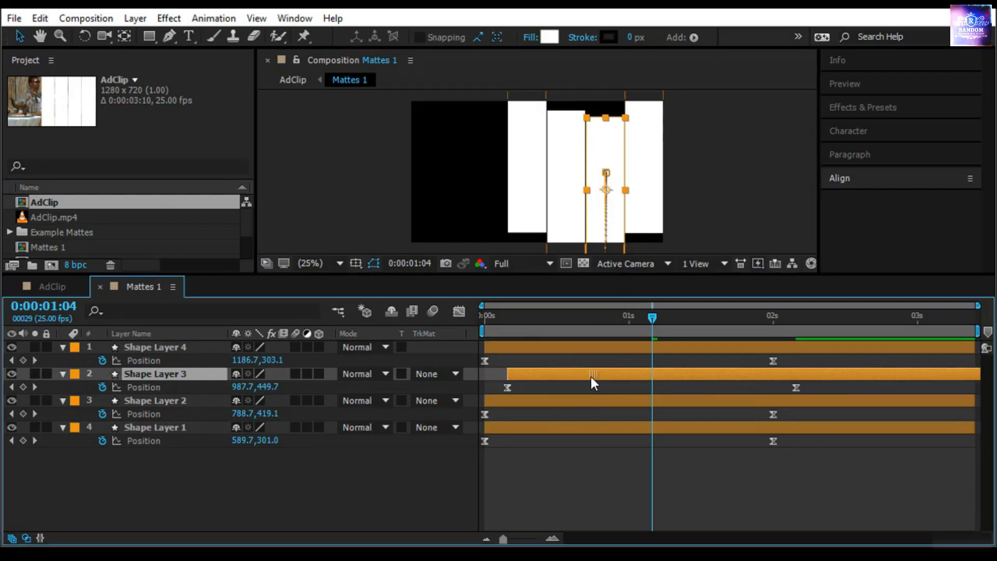
click(752, 384)
drag(796, 388, 630, 390)
- Preview the retimed strips from the first frame and scrub back to 0:00:00:16
drag(652, 316, 424, 378)
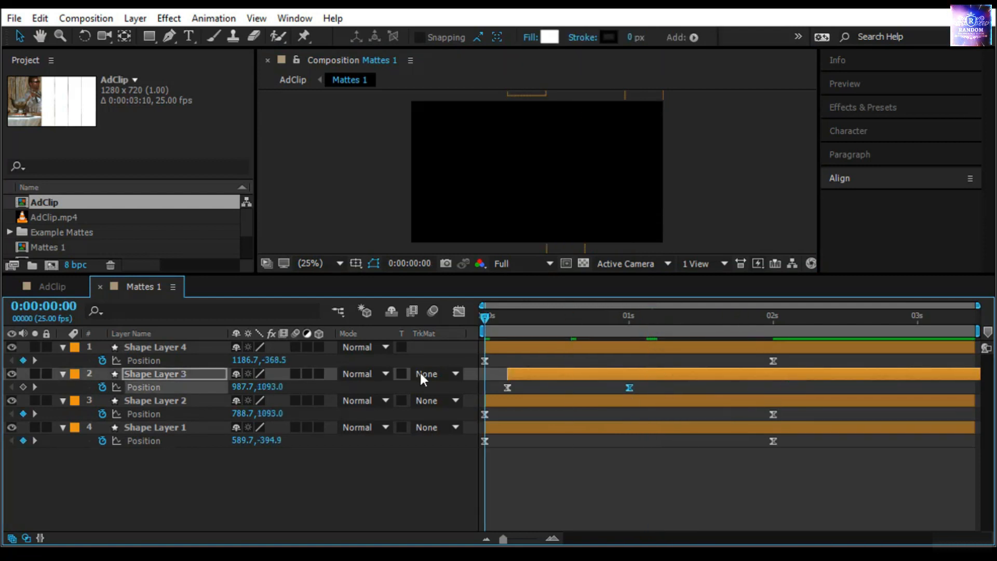
key(space)
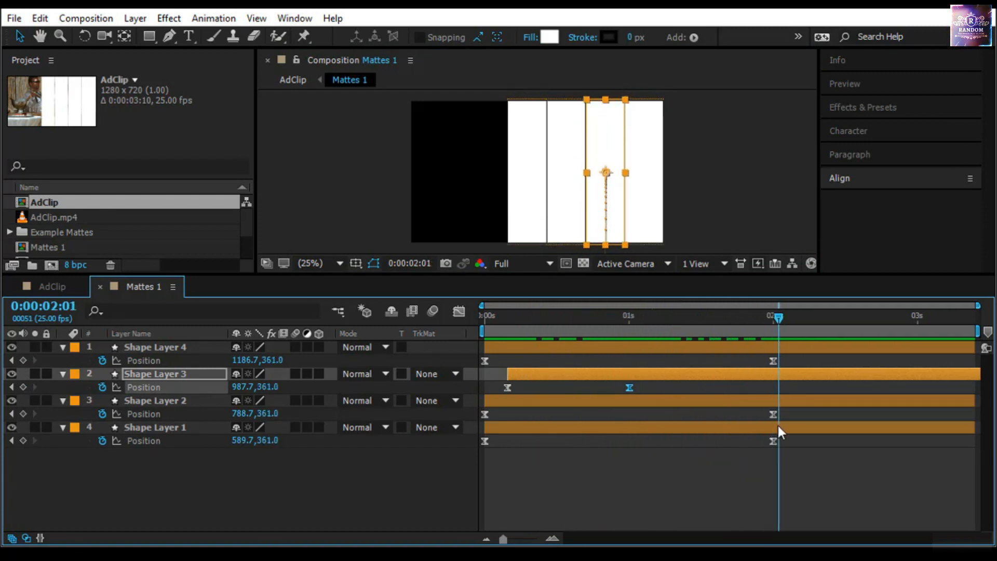
drag(779, 426, 580, 446)
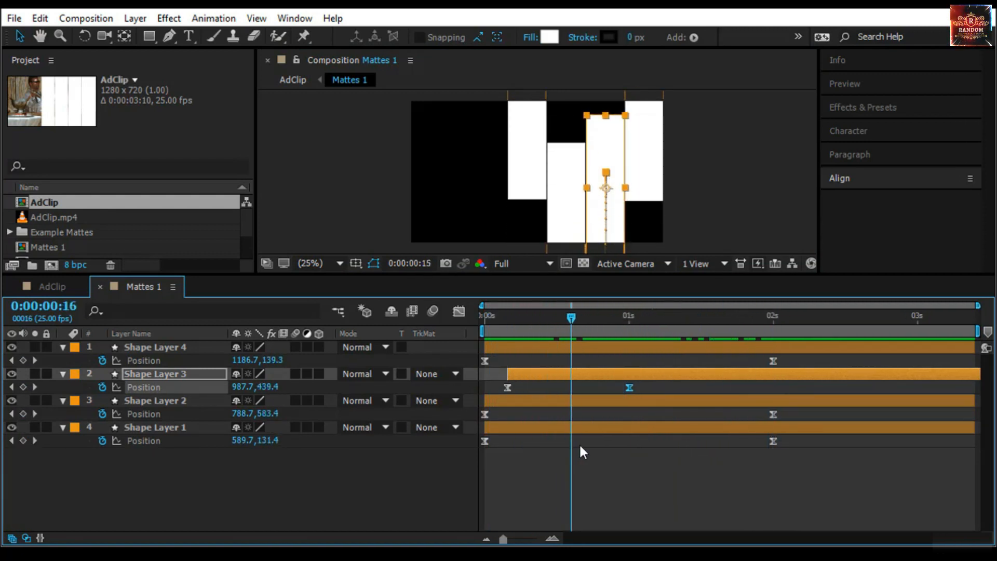
- Delay the first strip's layer (Shape Layer 1) by about 2 frames and preview the staggered animation from the first frame
click(530, 162)
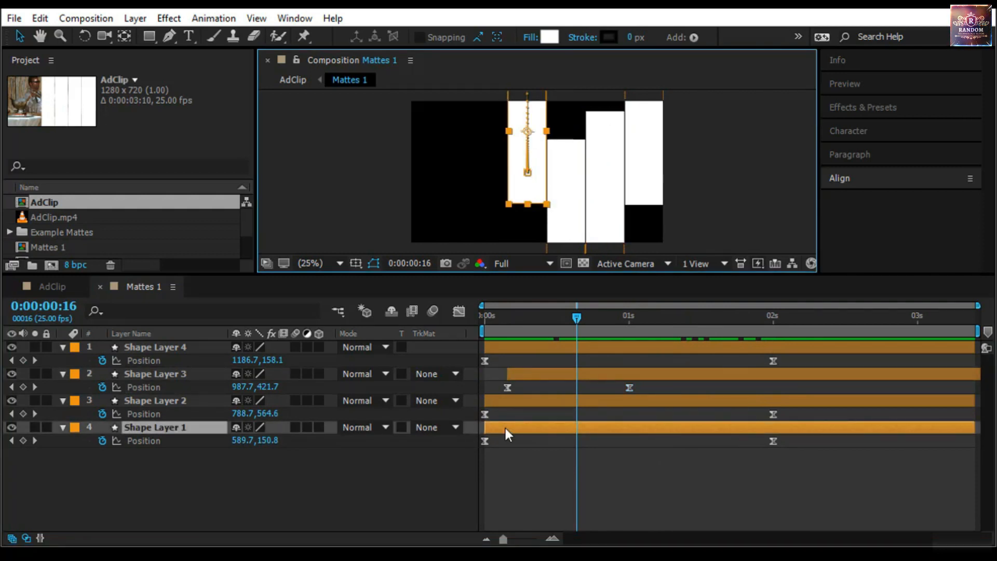
drag(507, 428, 519, 427)
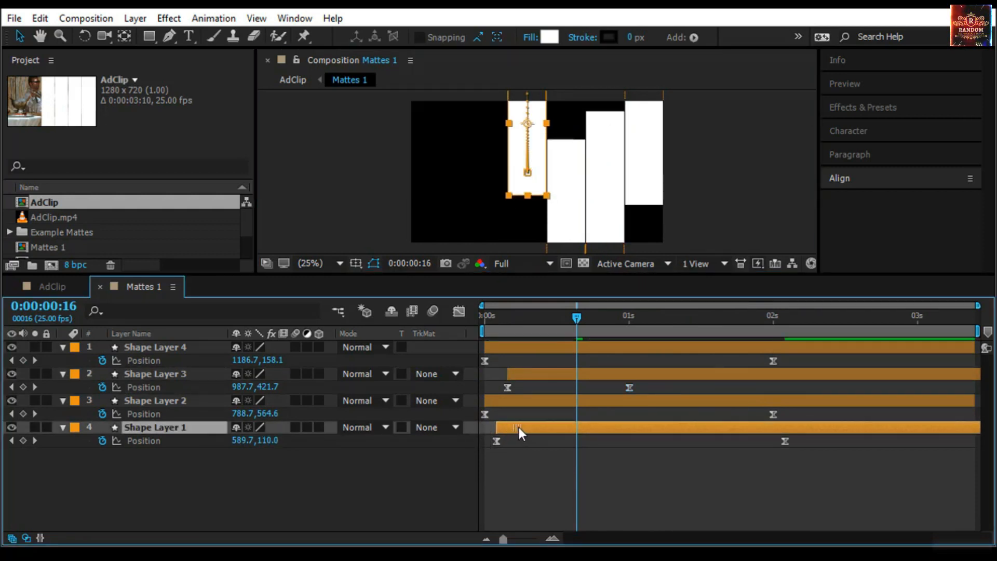
click(542, 347)
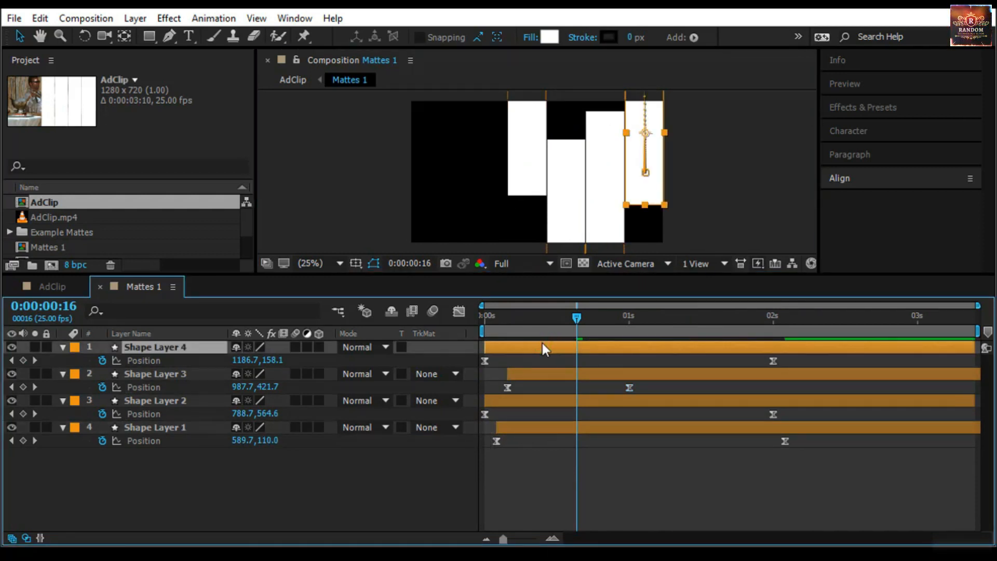
click(543, 343)
drag(578, 315, 437, 363)
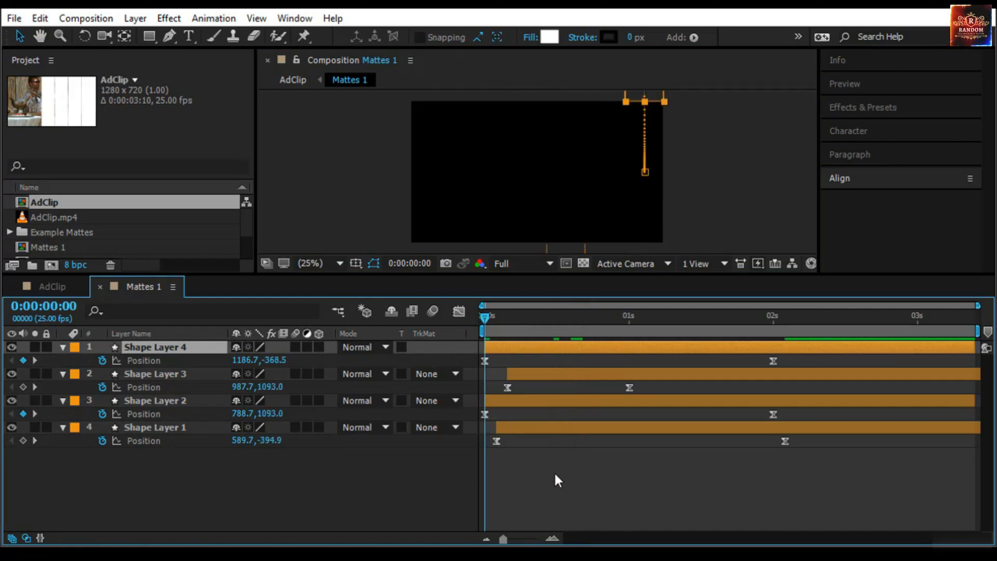
click(555, 473)
key(space)
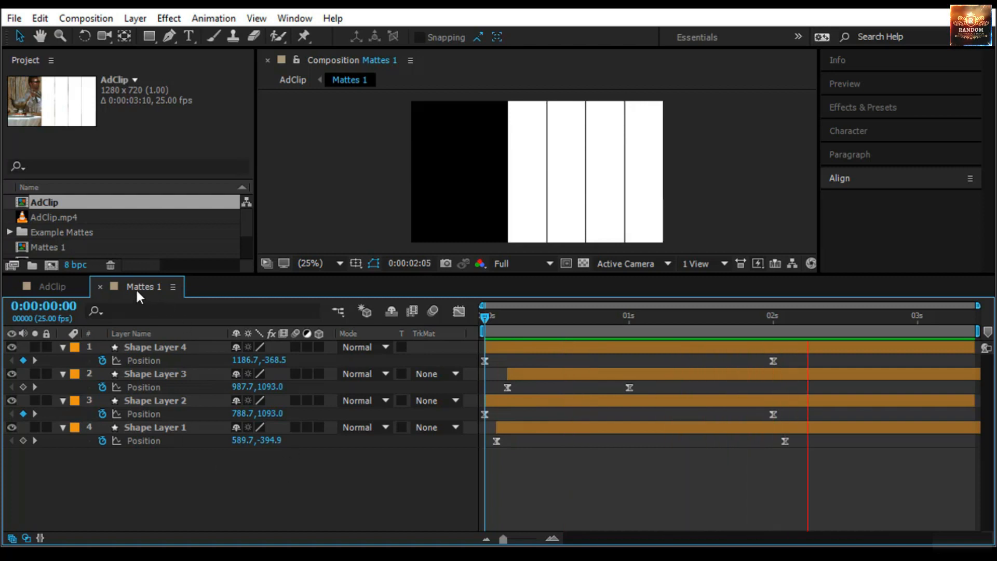
- In the AdClip composition, enlarge the preview area and set the AdClip.mp4 layer's track matte to Alpha Matte "Mattes 1"
click(58, 286)
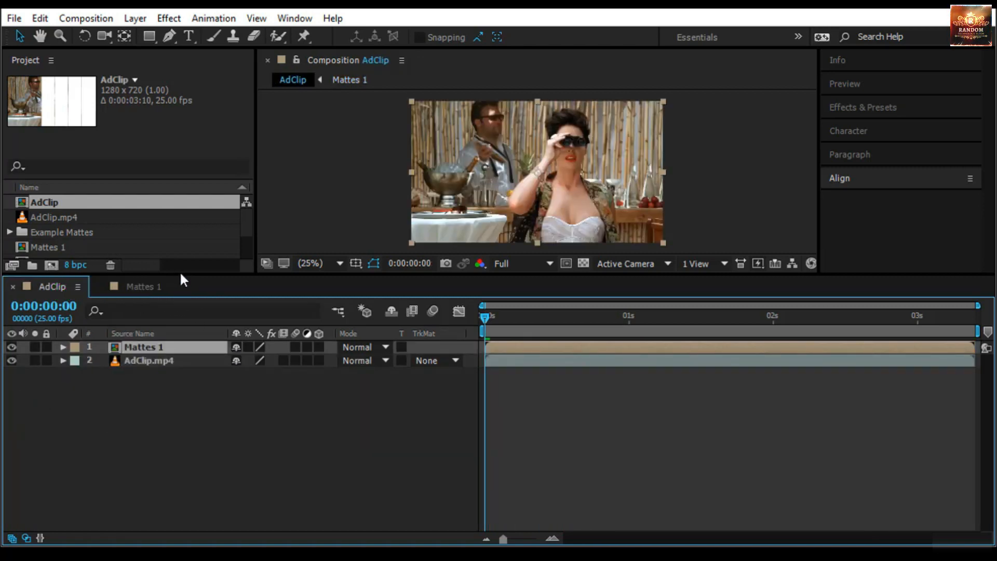
drag(180, 274, 178, 356)
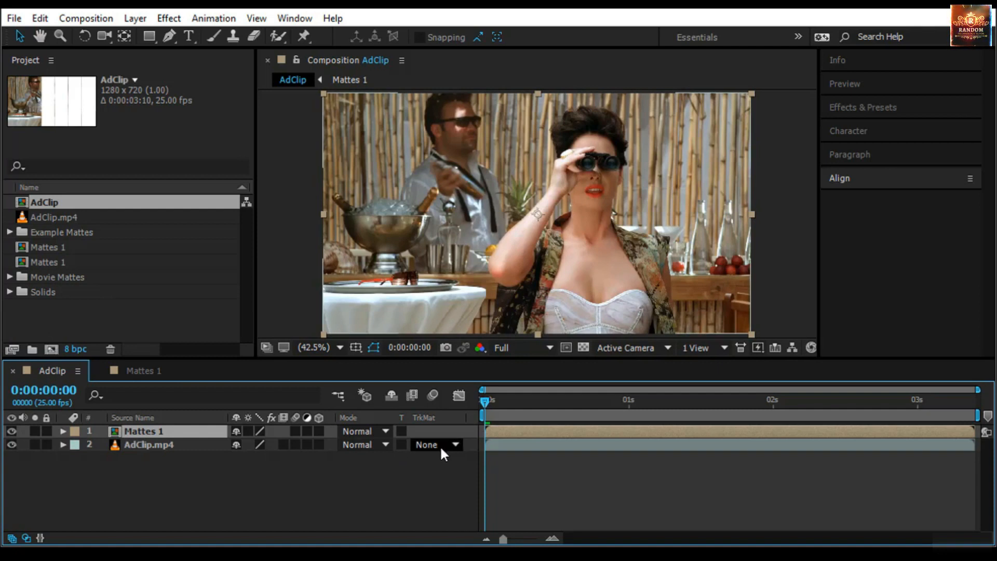
click(24, 537)
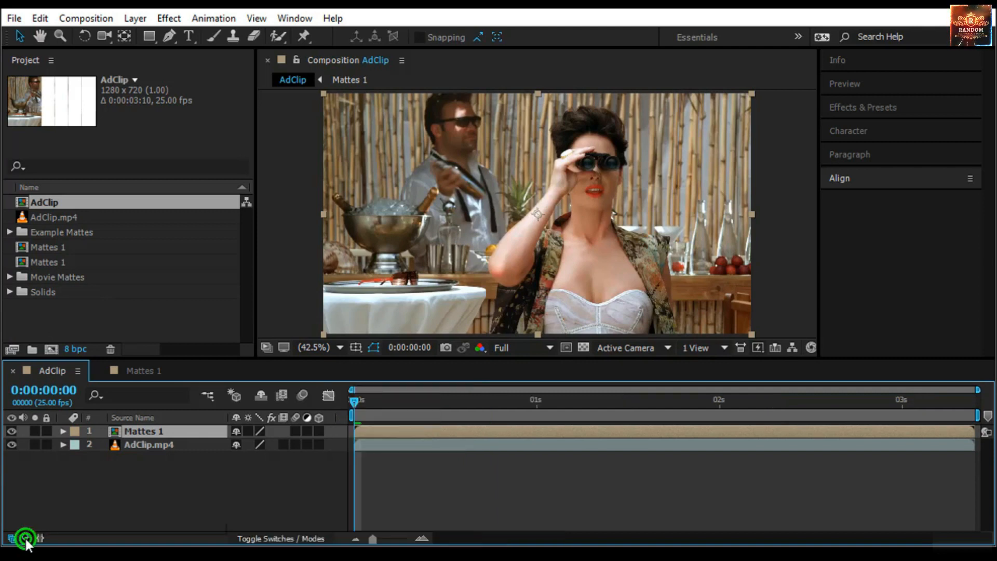
click(23, 537)
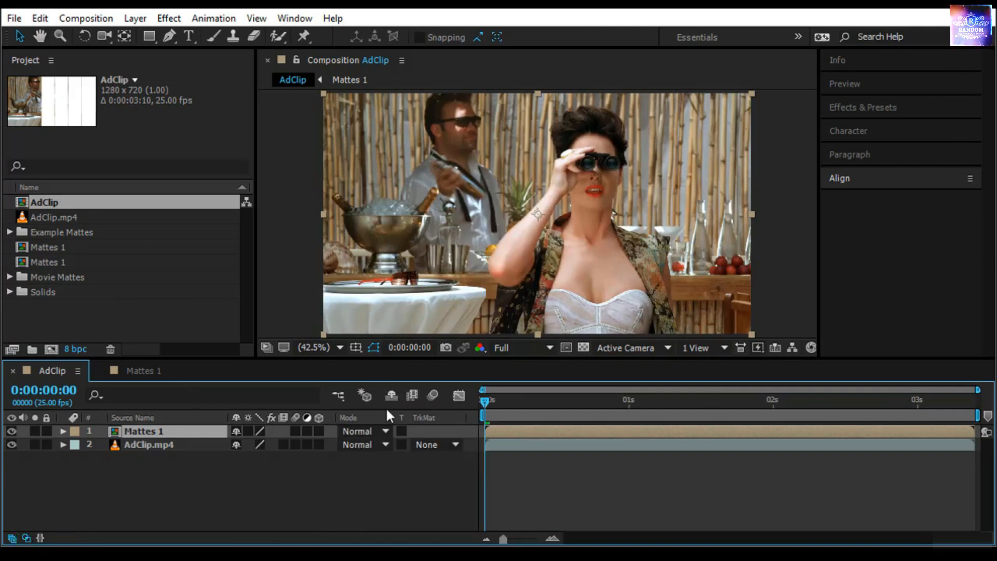
click(447, 444)
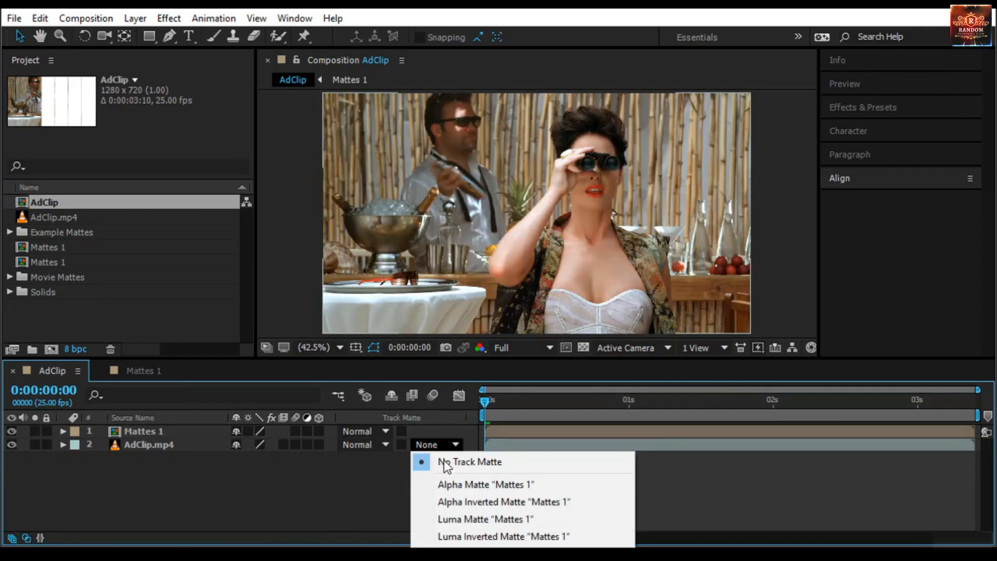
click(525, 484)
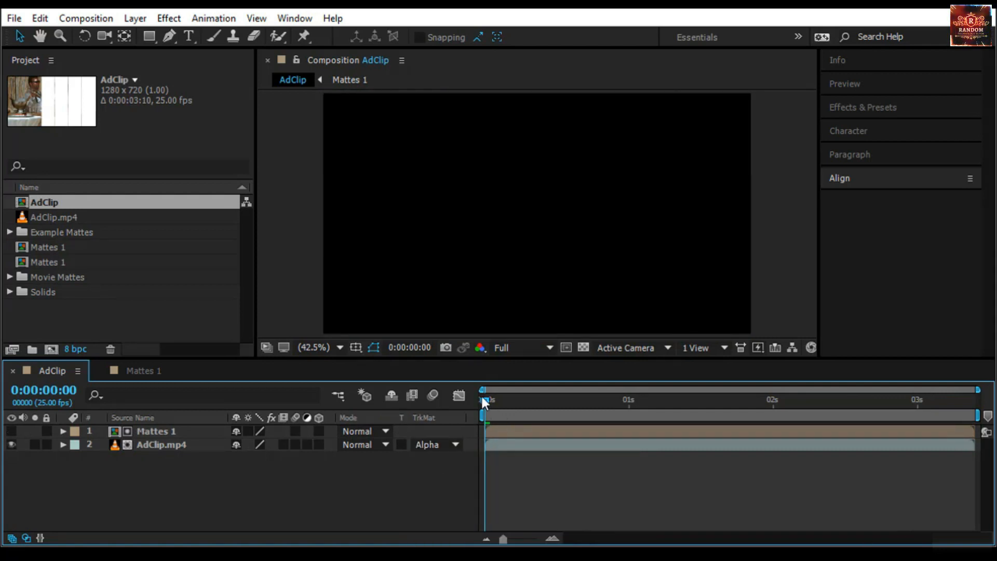
- Play and scrub the AdClip composition to examine the video revealed through the strips
drag(484, 402, 404, 474)
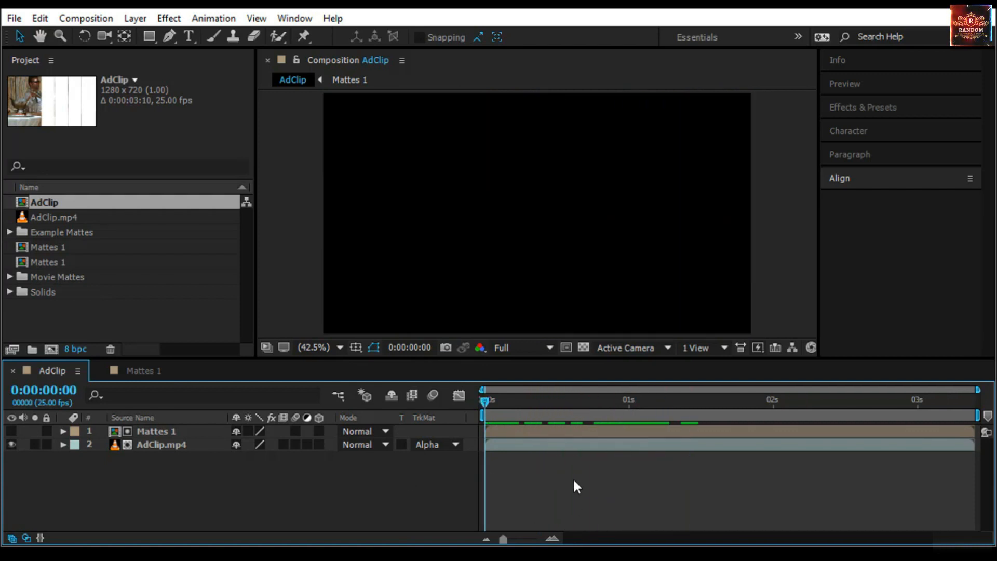
key(space)
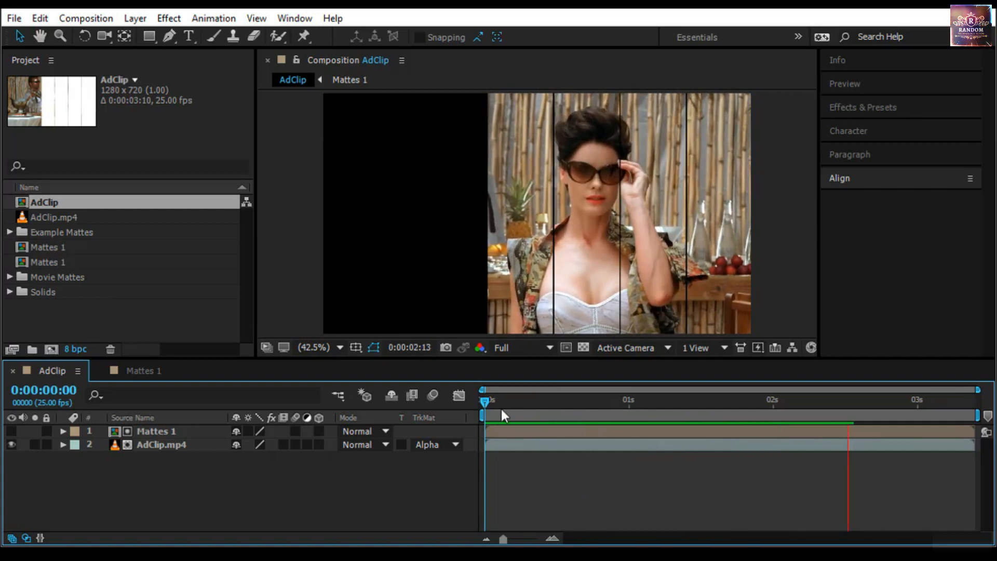
click(485, 403)
drag(485, 403, 715, 441)
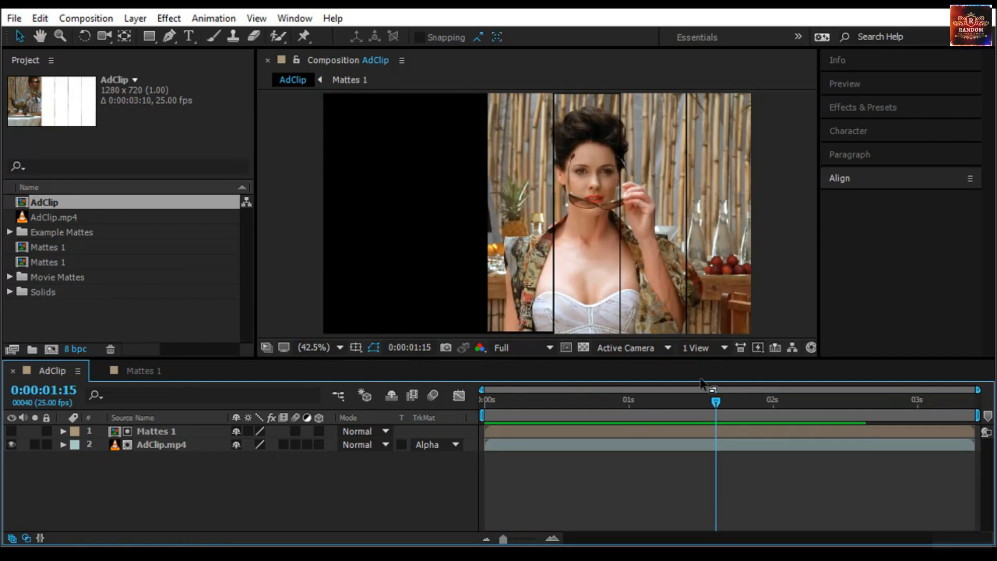
drag(714, 403, 750, 447)
key(space)
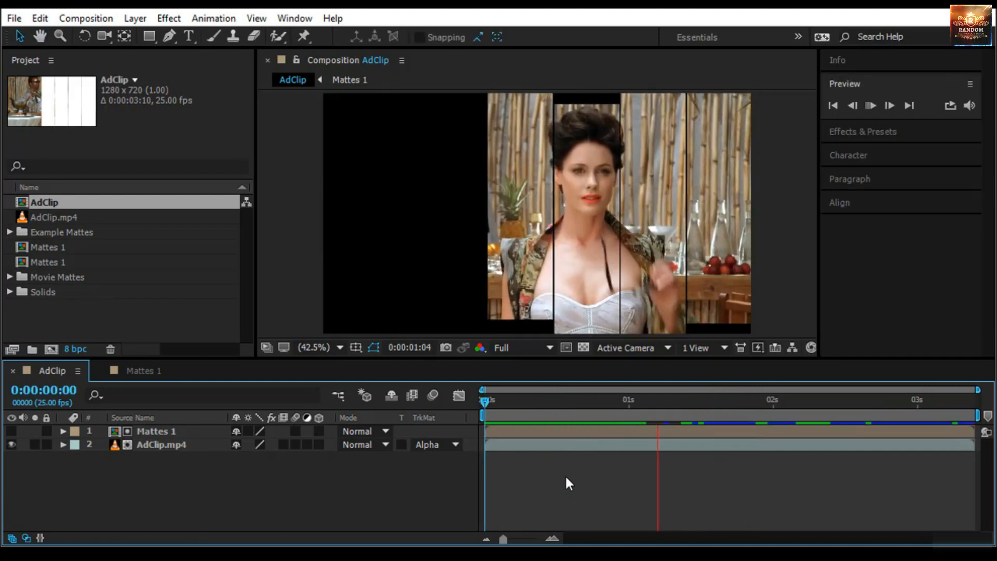
- In the Mattes 1 composition, scrub the strips to 0:00:01:23 and examine Shape Layer 4's Contents and Transform properties
click(156, 371)
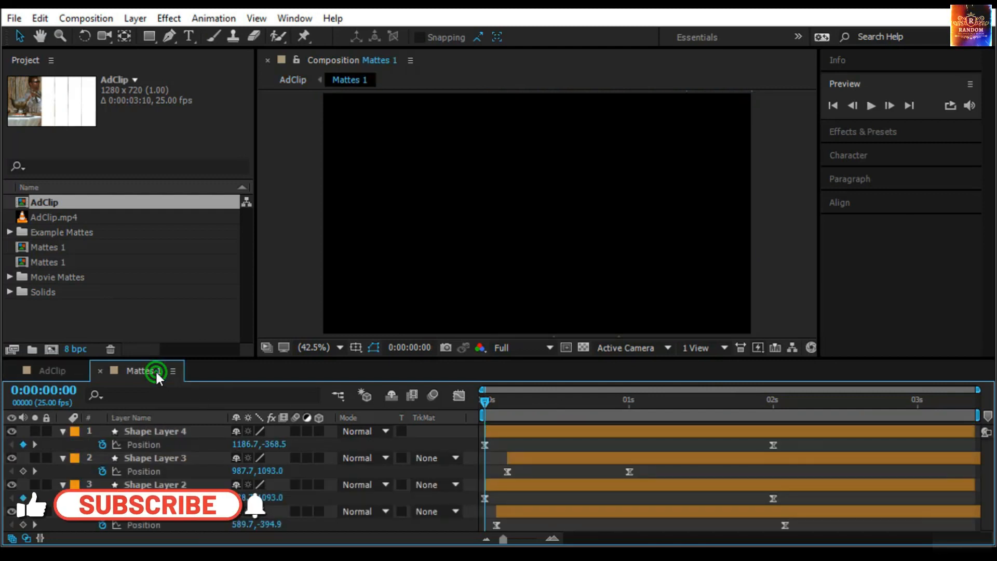
click(485, 401)
key(space)
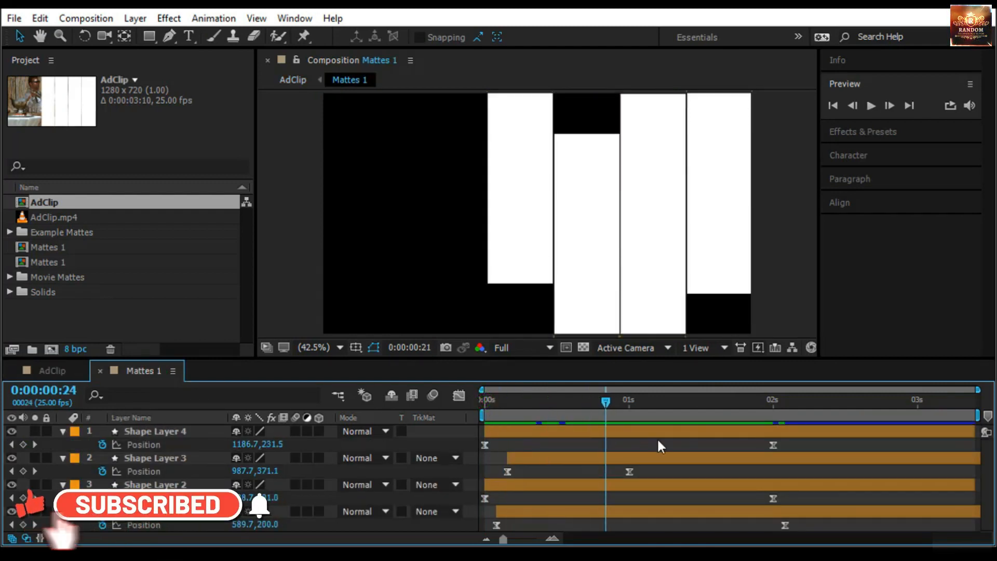
drag(661, 445, 761, 453)
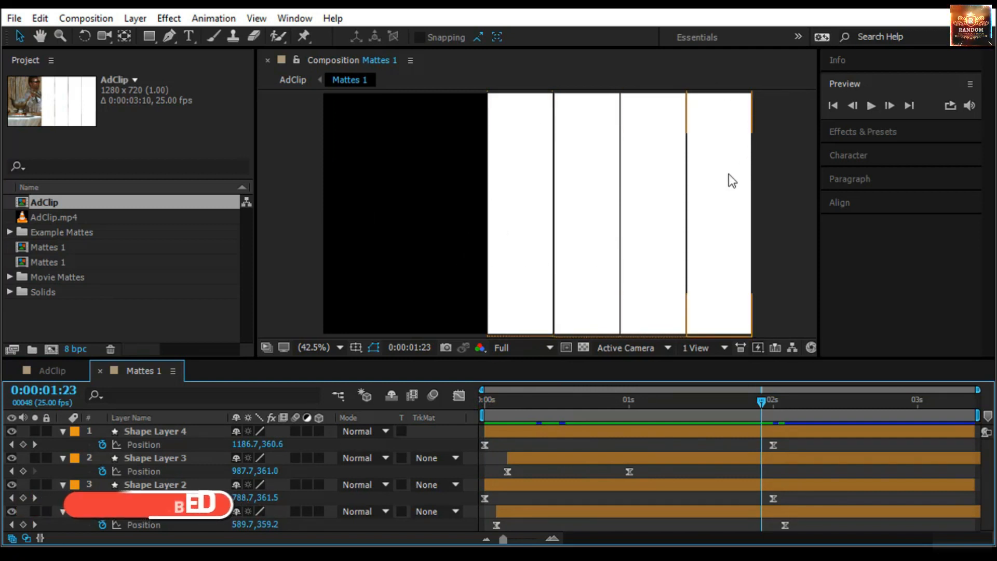
click(149, 431)
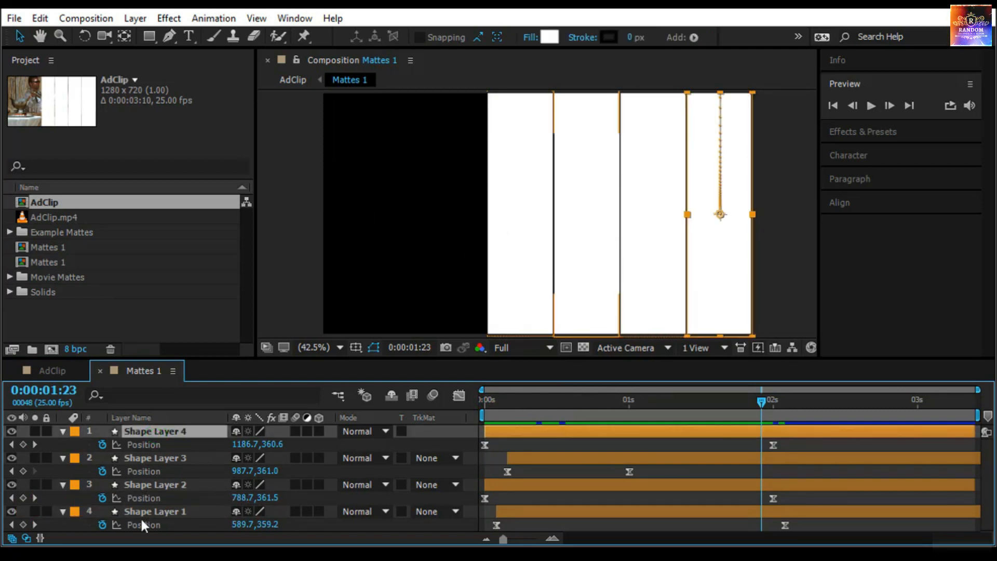
click(63, 431)
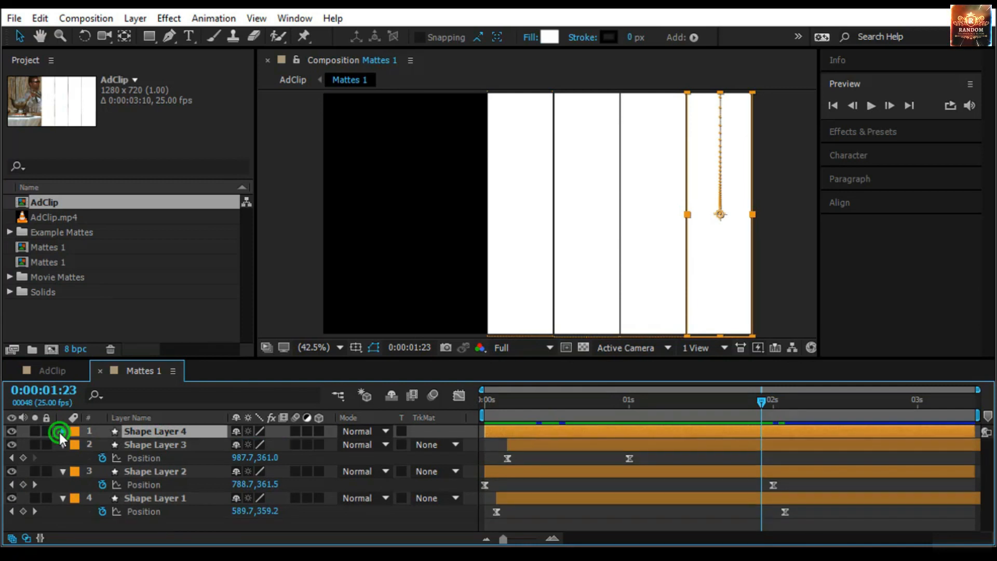
click(63, 431)
click(75, 444)
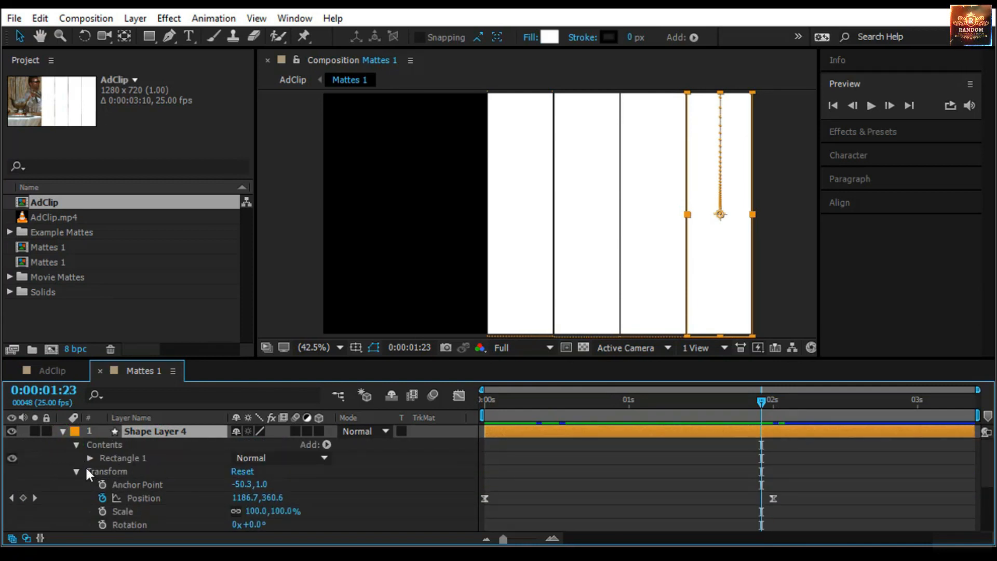
click(61, 432)
- In the AdClip composition, set the Mattes 1 layer's Rotation to 90°
click(44, 371)
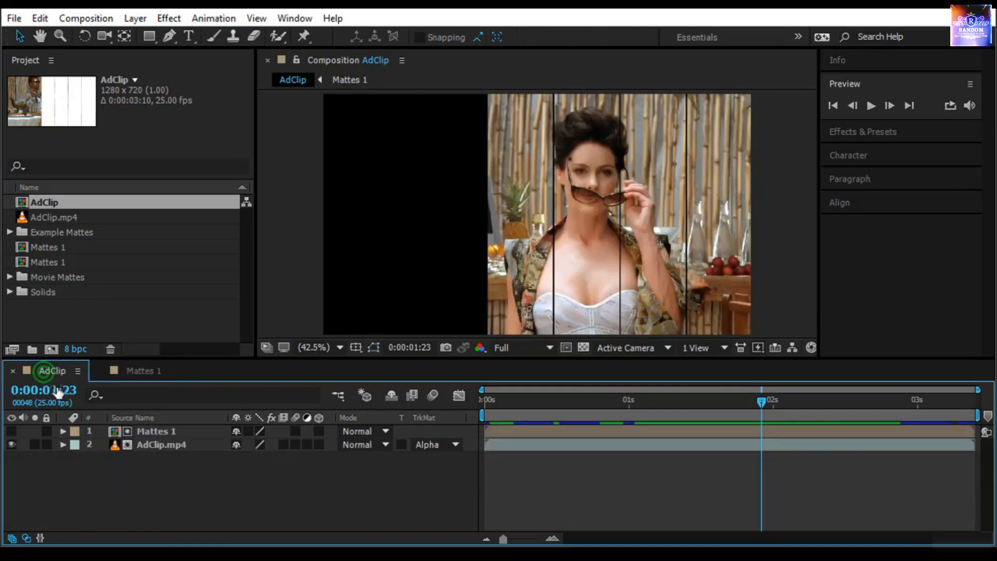
click(370, 347)
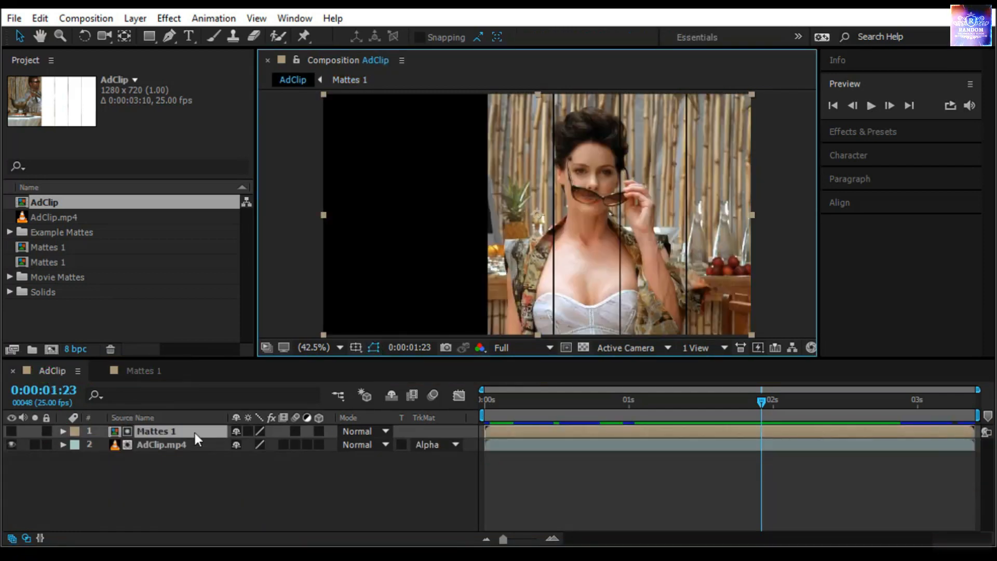
key(r)
click(258, 444)
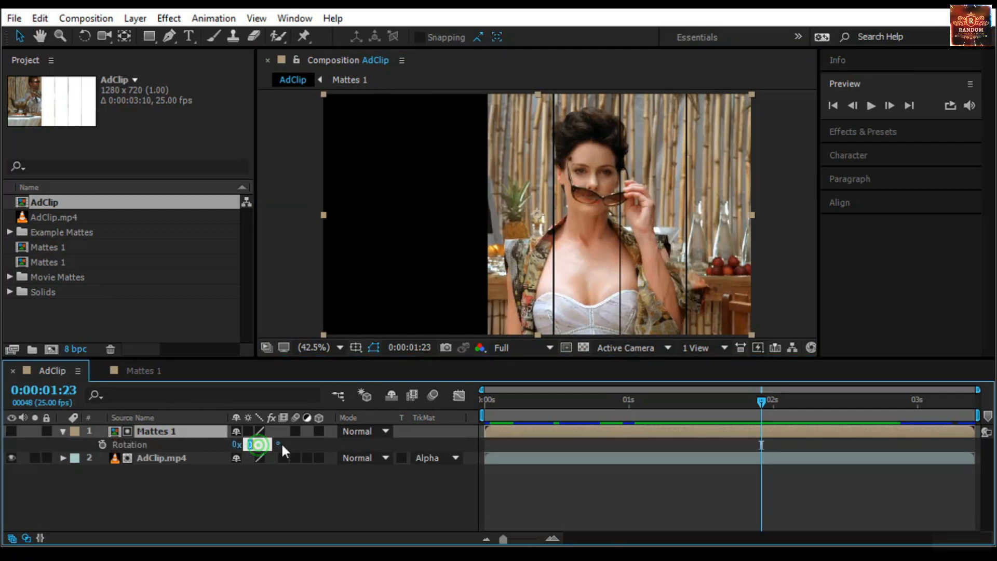
text(90)
key(Return)
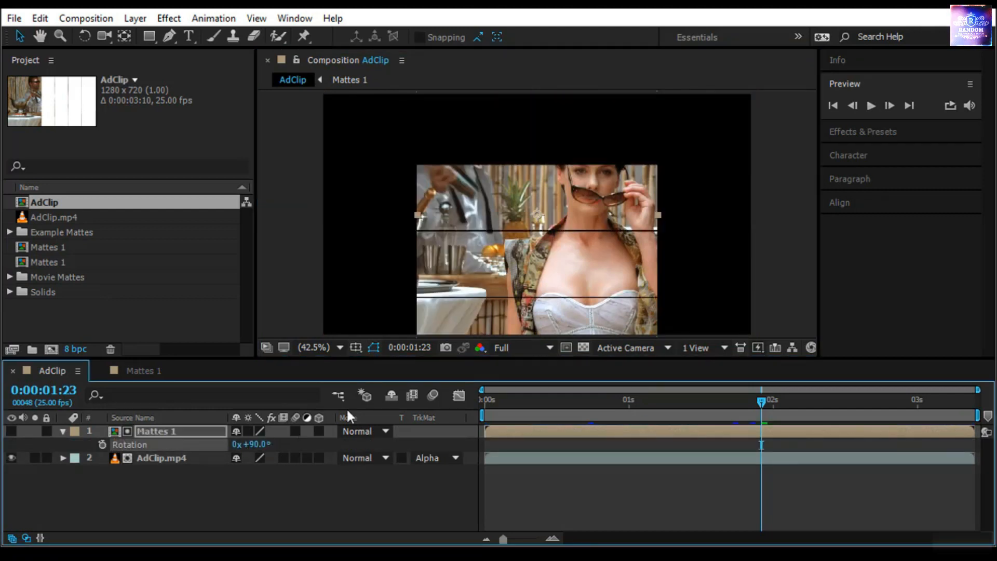
- Show the Mattes 1 layer, move it up and right until its strips reach the frame's right edge, and hide it again
click(10, 431)
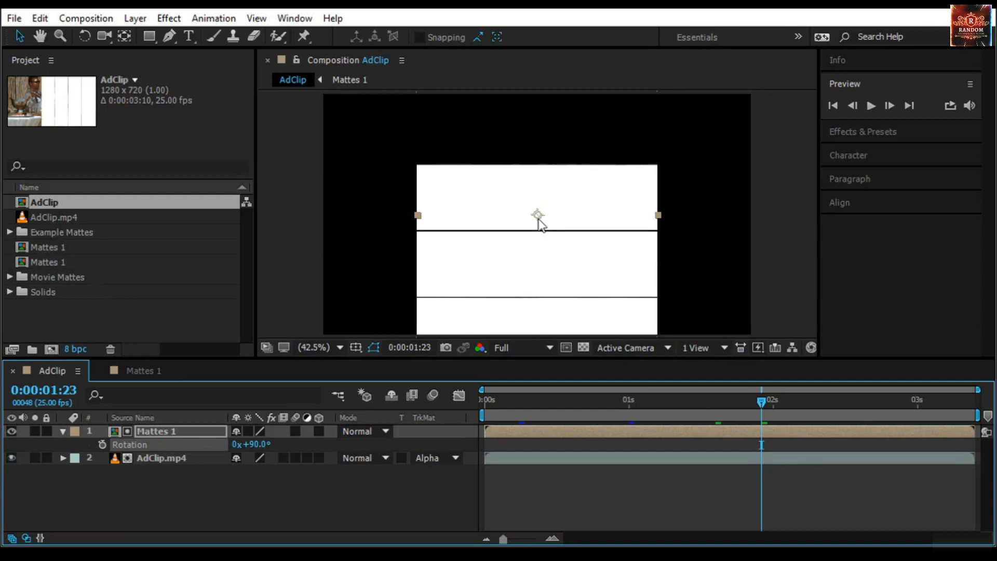
drag(539, 223, 632, 141)
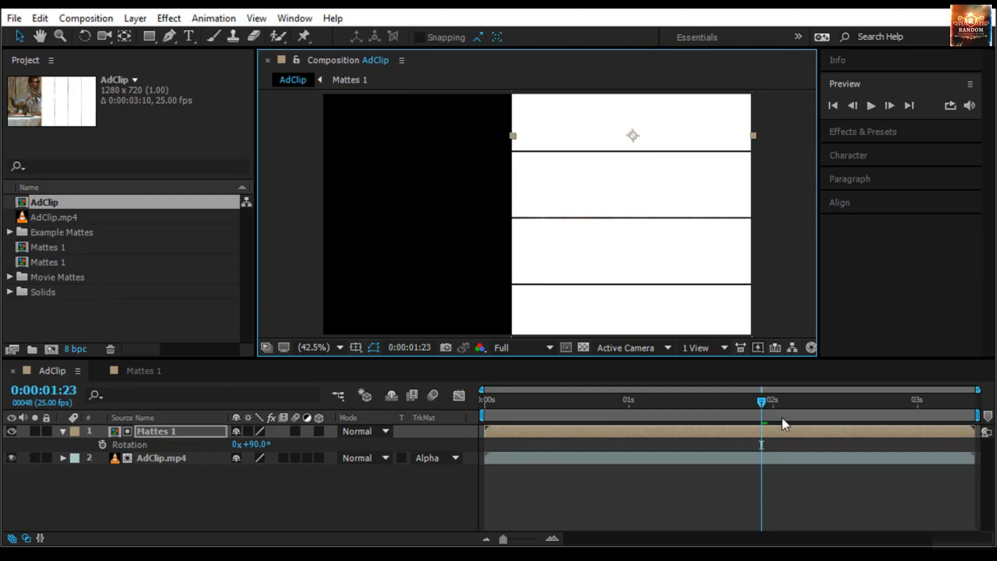
click(12, 431)
- Shift the rotated matte layer about 120 px to the left and preview the horizontal strip reveal from the first frame
drag(761, 401, 791, 498)
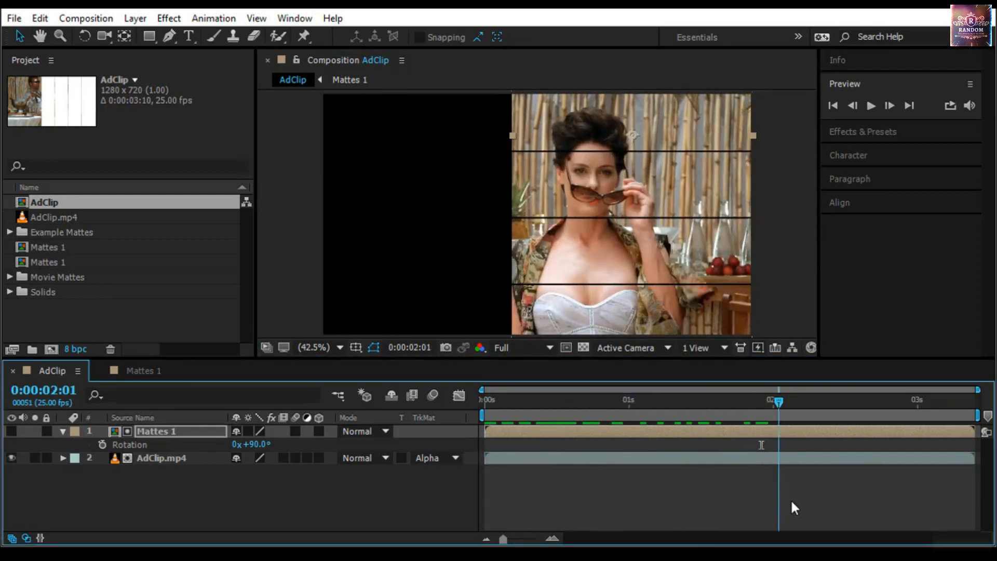
drag(660, 229, 619, 234)
drag(788, 402, 462, 452)
key(space)
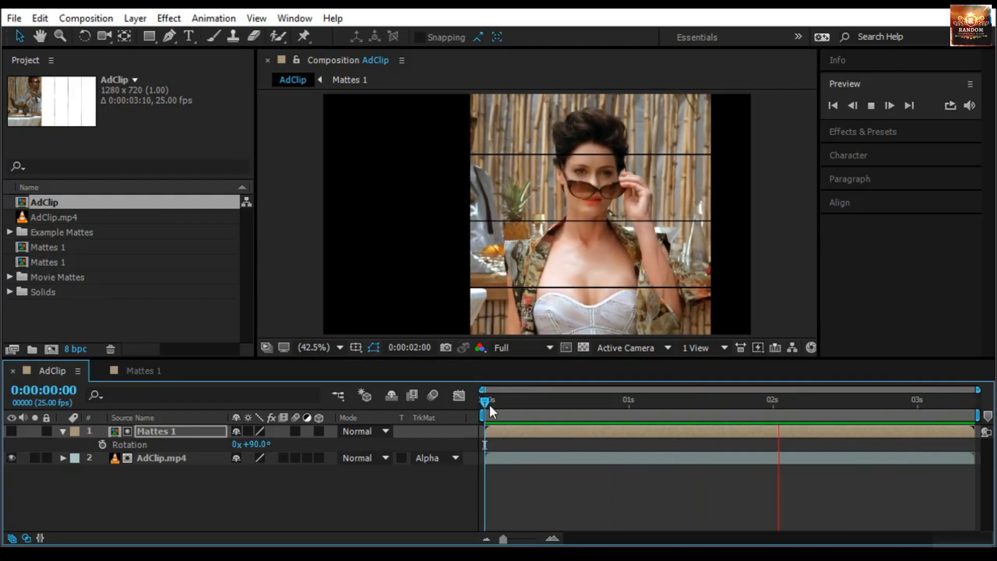
mouse_move(485, 400)
mouse_down()
mouse_move(520, 398)
mouse_move(485, 401)
mouse_up()
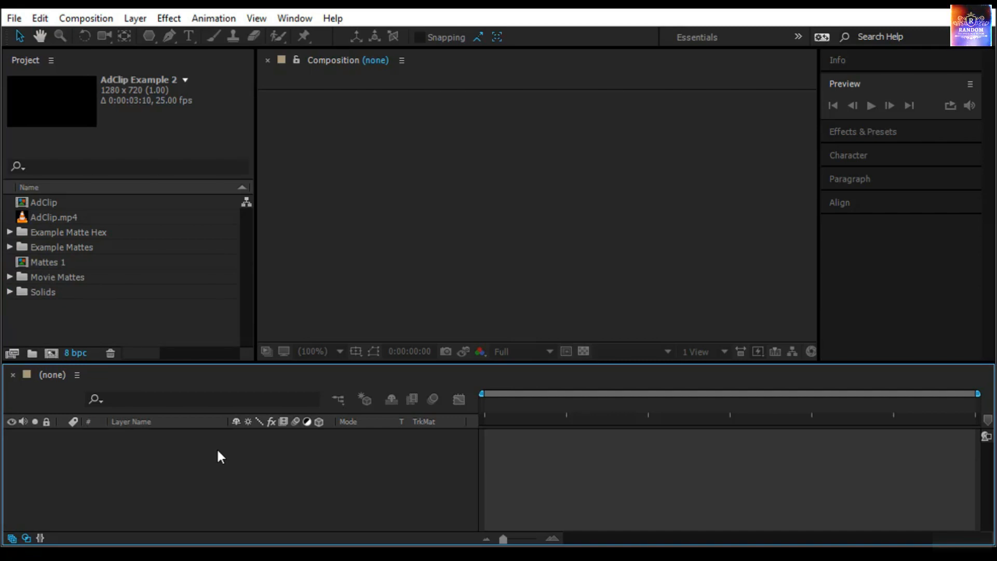
- Create a new composition named Mattes 2 with the HDV/HDTV 720 25 preset and a duration of 0:00:03:10
click(51, 355)
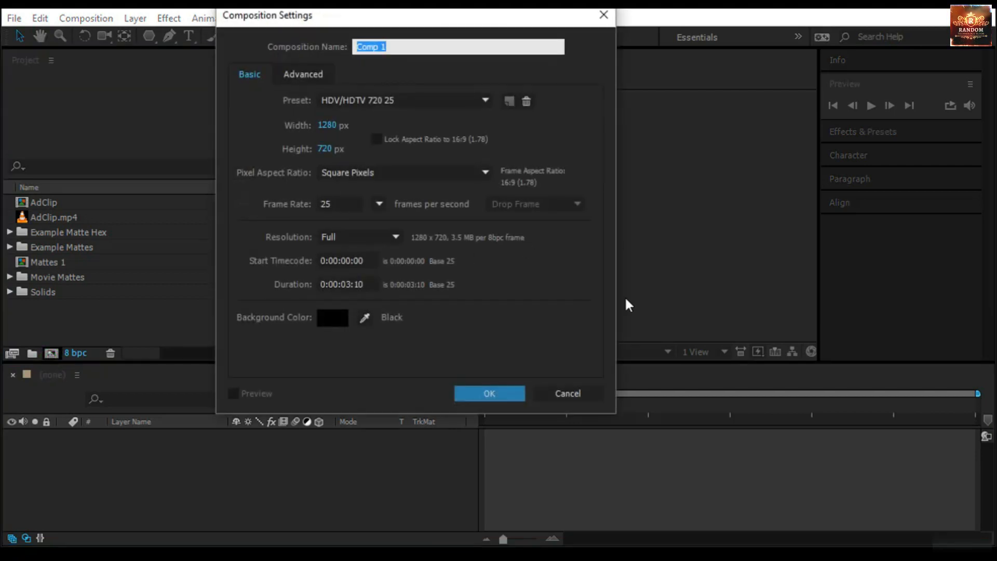
text(Mattes 2)
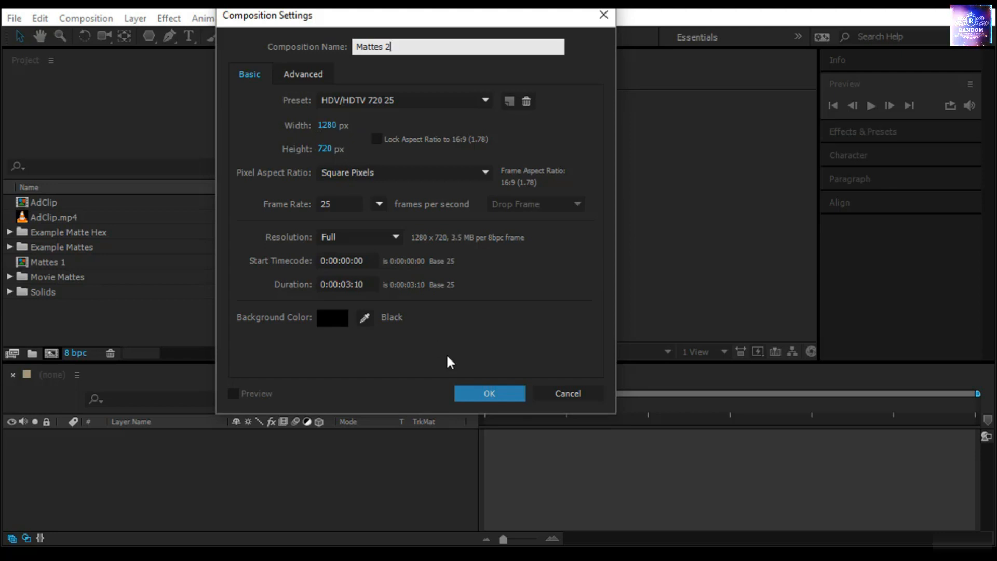
click(481, 393)
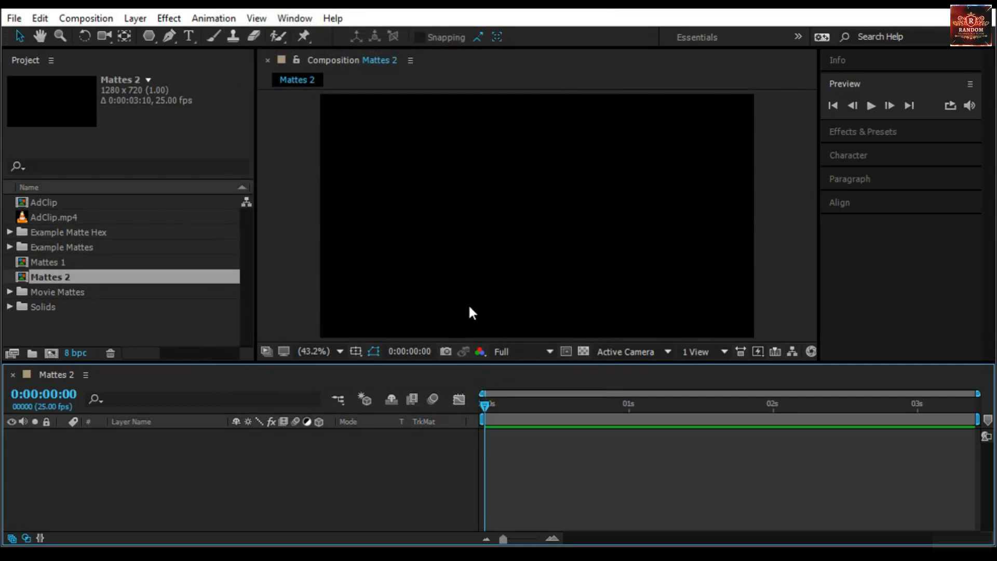
- Draw a full-height white rectangle about 218 px wide along the frame's left edge and centre its anchor point
click(149, 36)
click(199, 35)
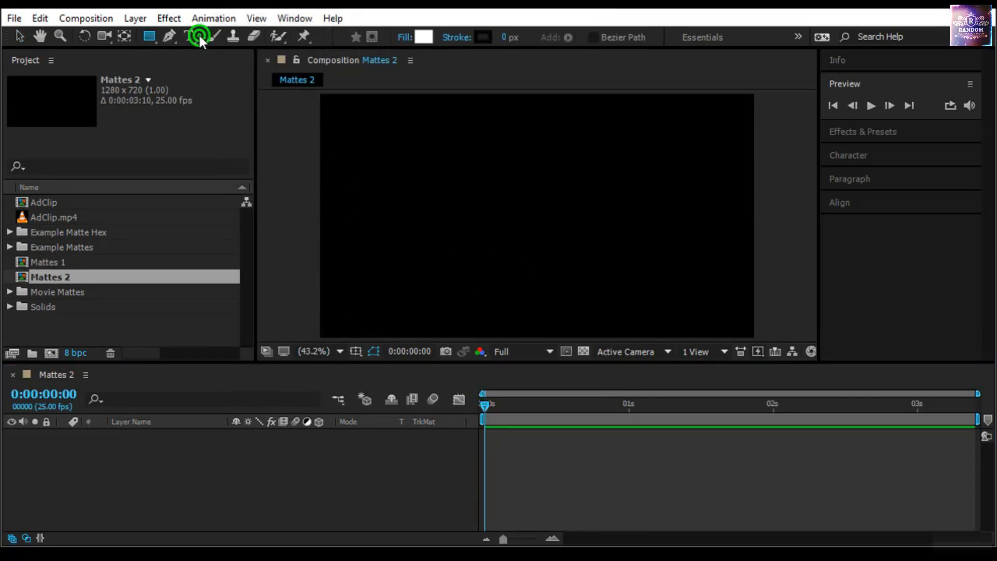
drag(318, 94, 392, 340)
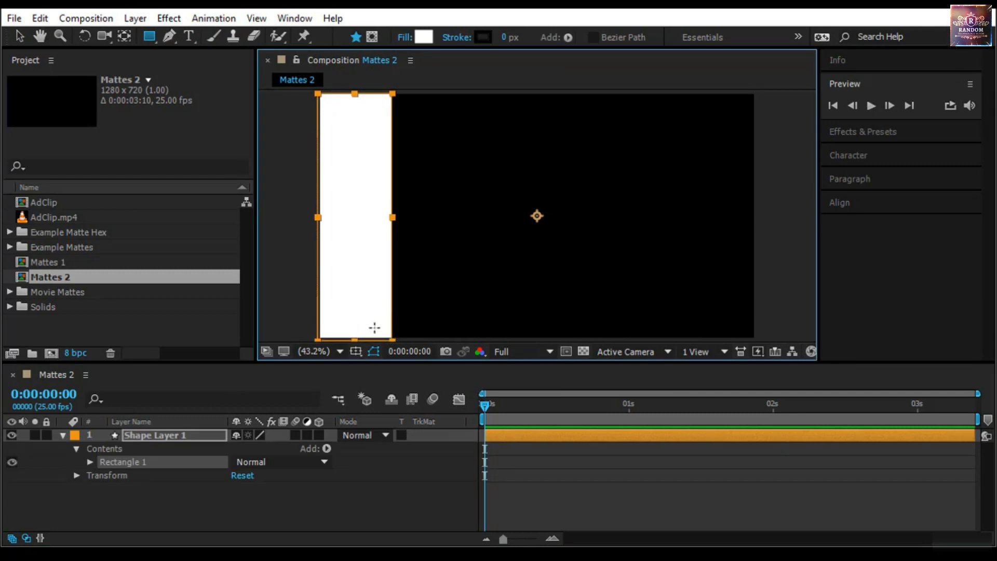
key(ctrl+alt+Home)
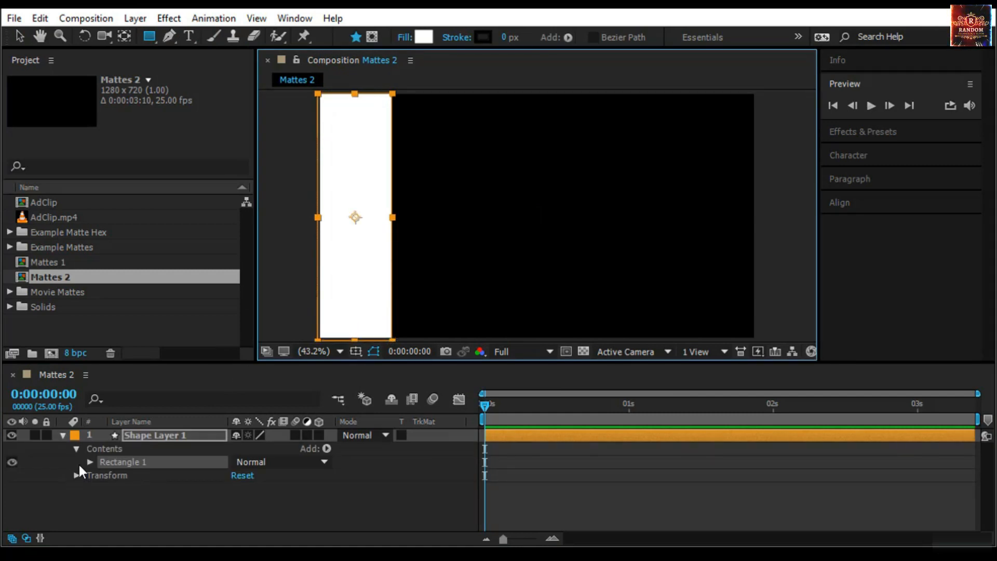
- Set the width in Rectangle Path 1's Size to 1280/6-10
click(89, 462)
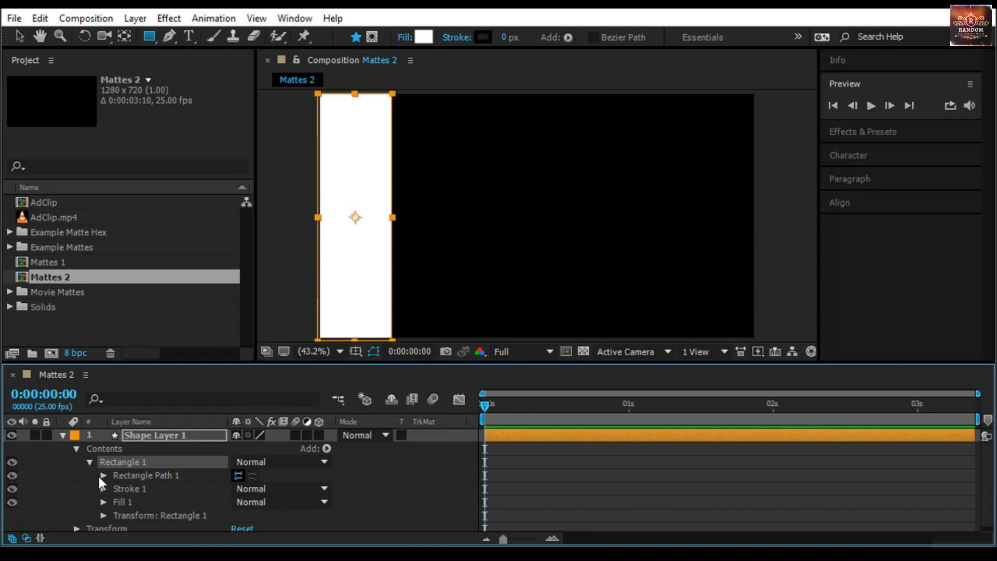
click(101, 476)
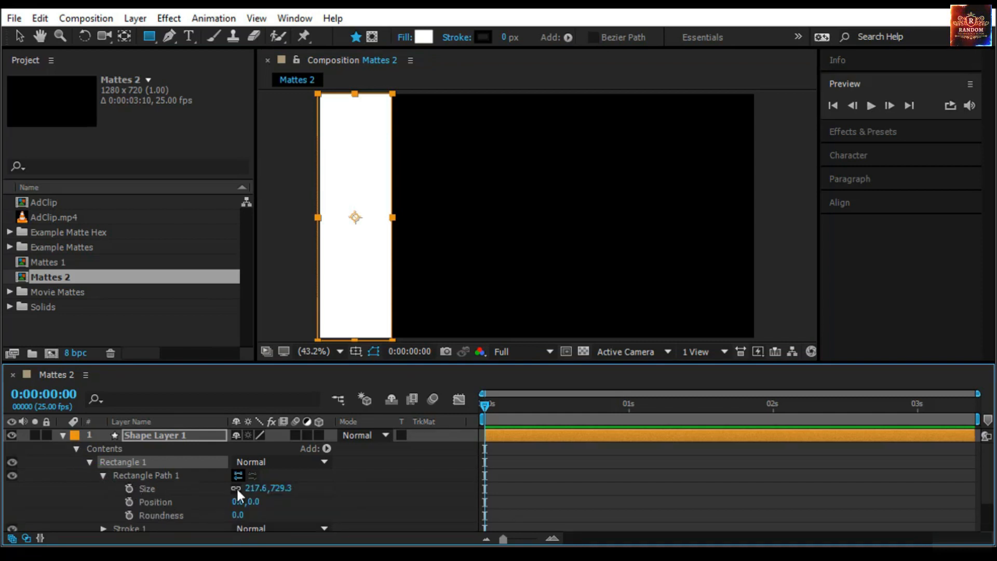
click(246, 489)
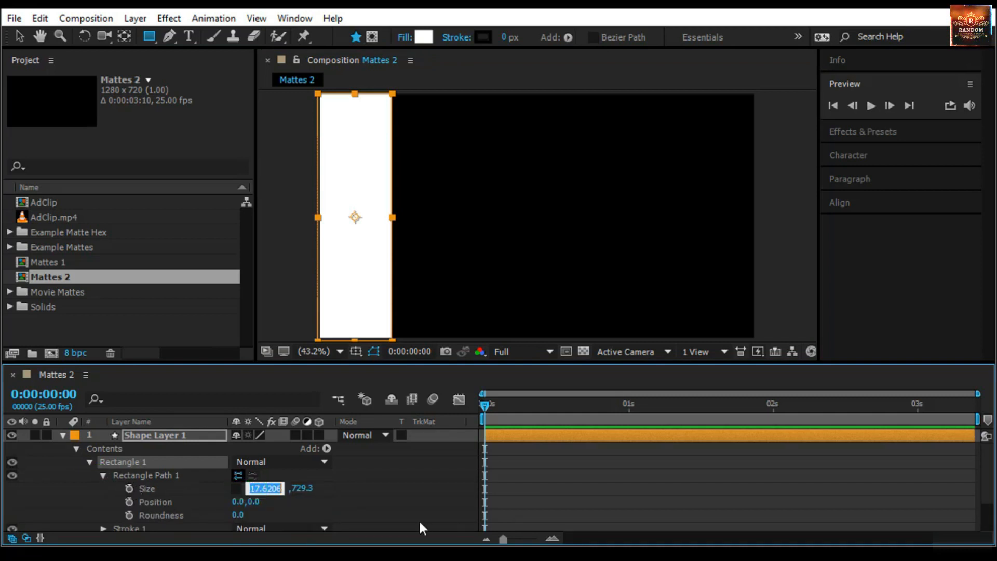
text(128)
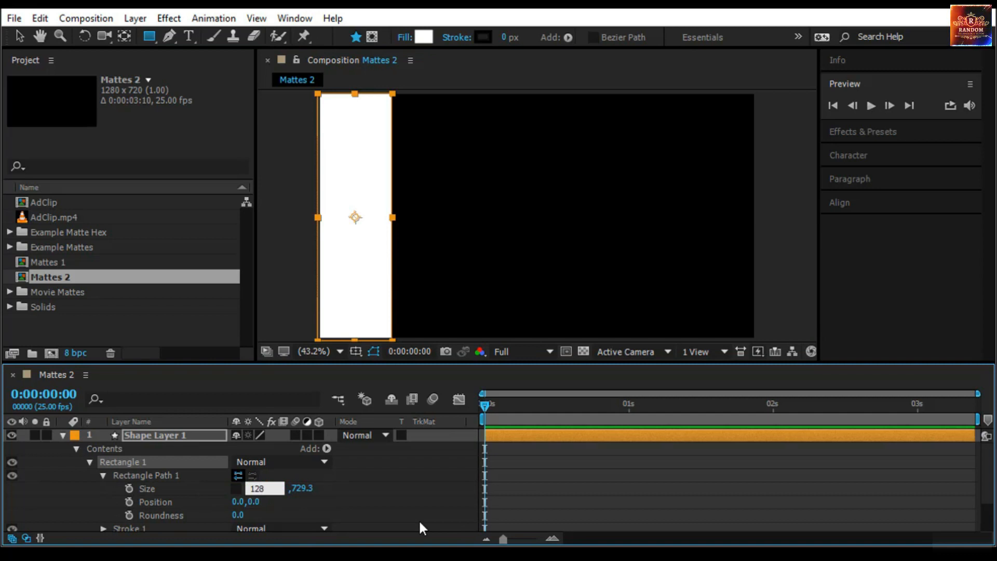
text(0/)
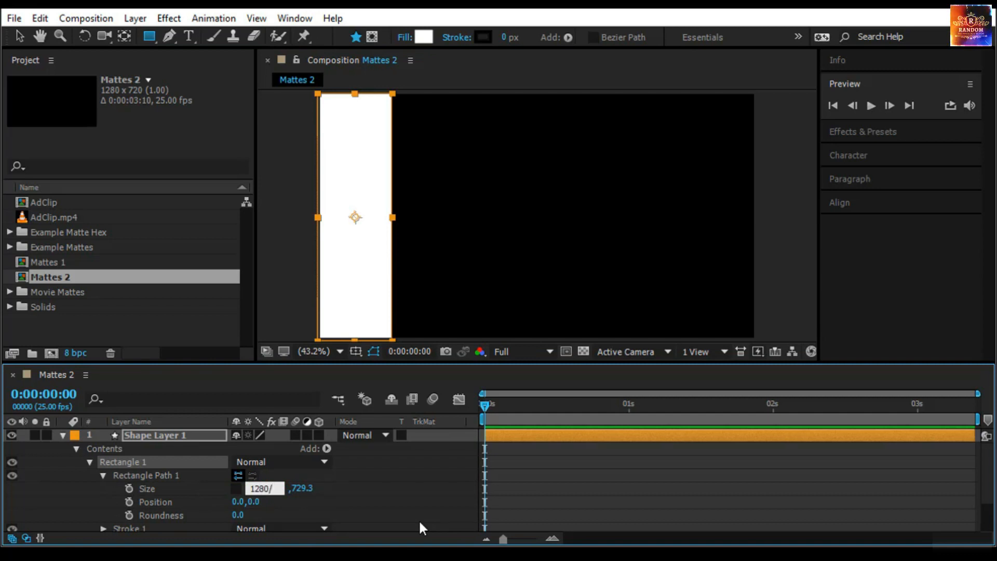
text(6-10)
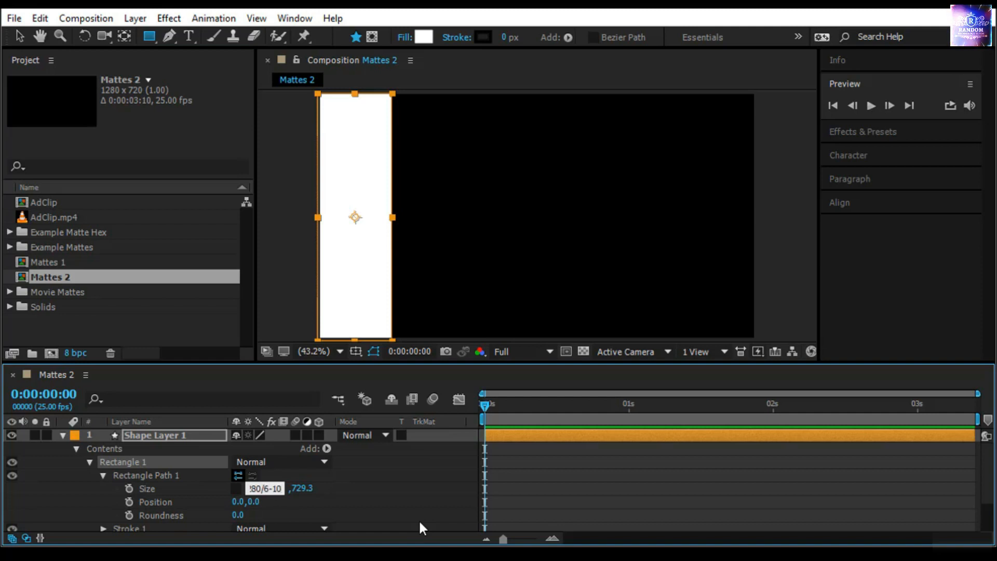
key(Return)
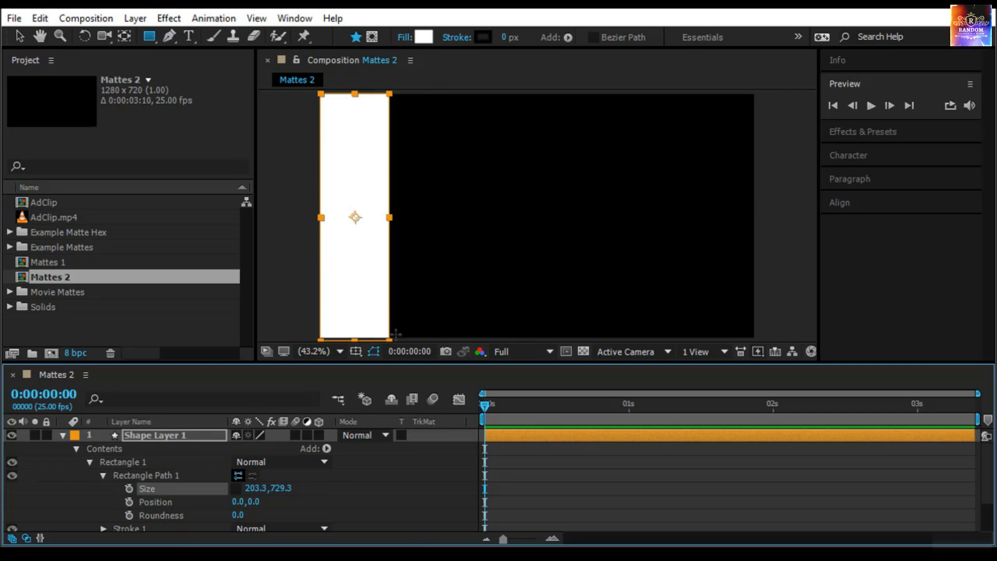
- Align Shape Layer 1 to the left and bottom edges of the composition
click(66, 434)
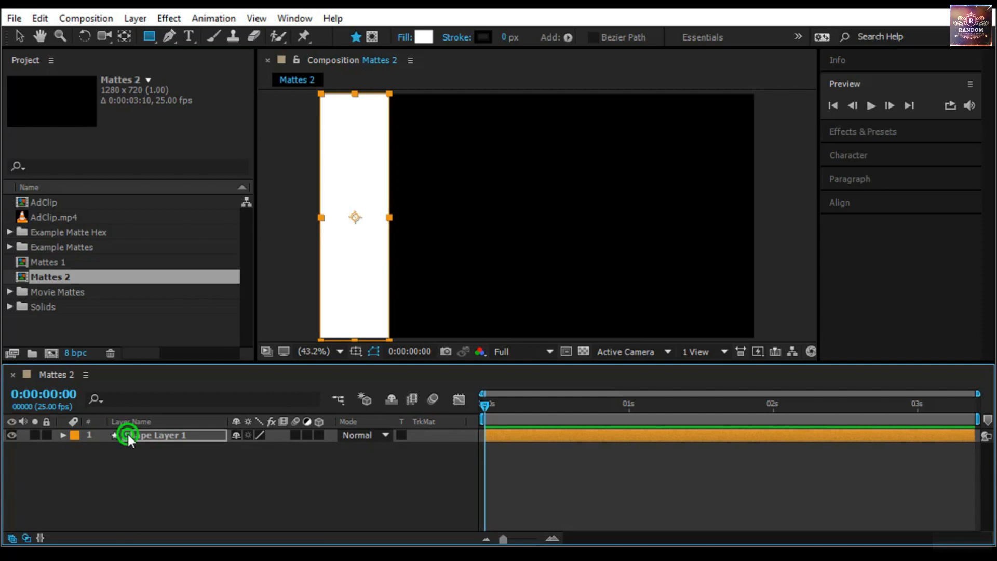
click(861, 198)
click(834, 217)
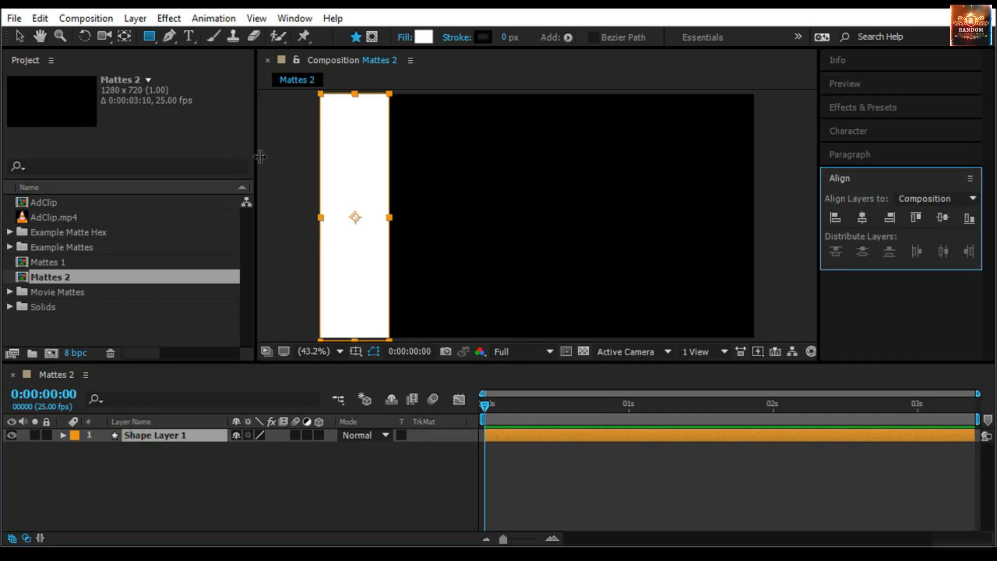
click(964, 222)
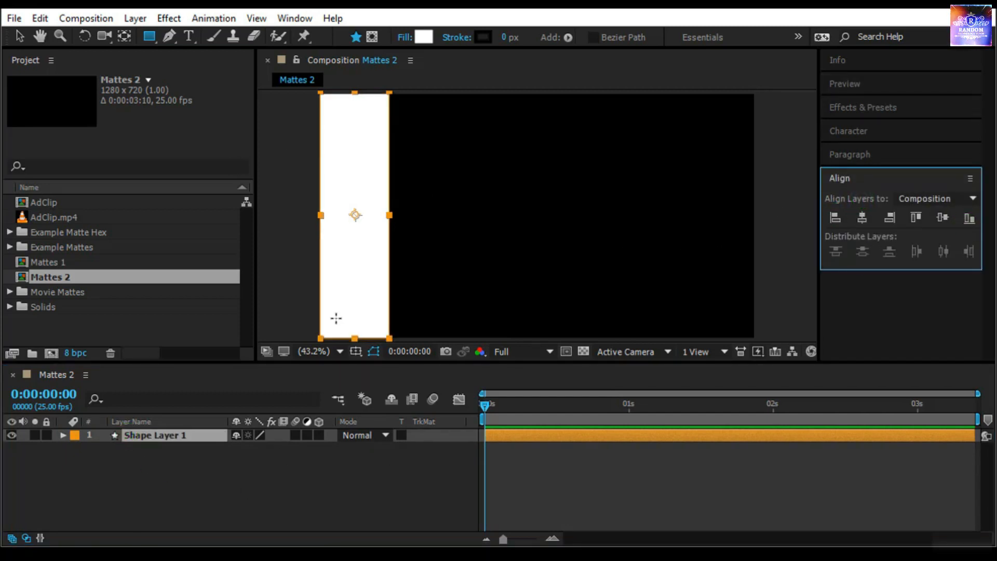
click(338, 507)
- Add a Repeater to Shape Layer 1's contents and set its Copies to 6
click(130, 433)
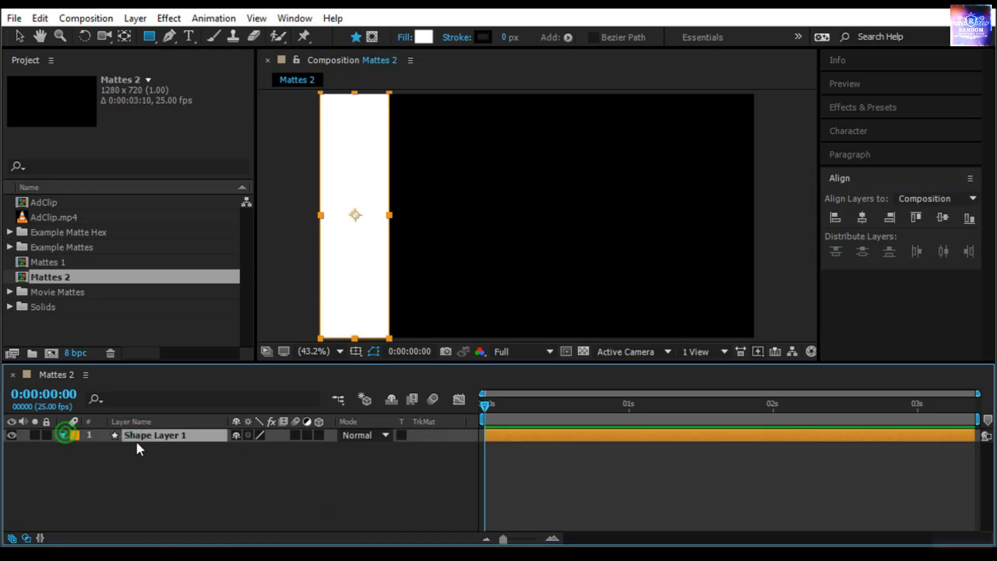
click(326, 448)
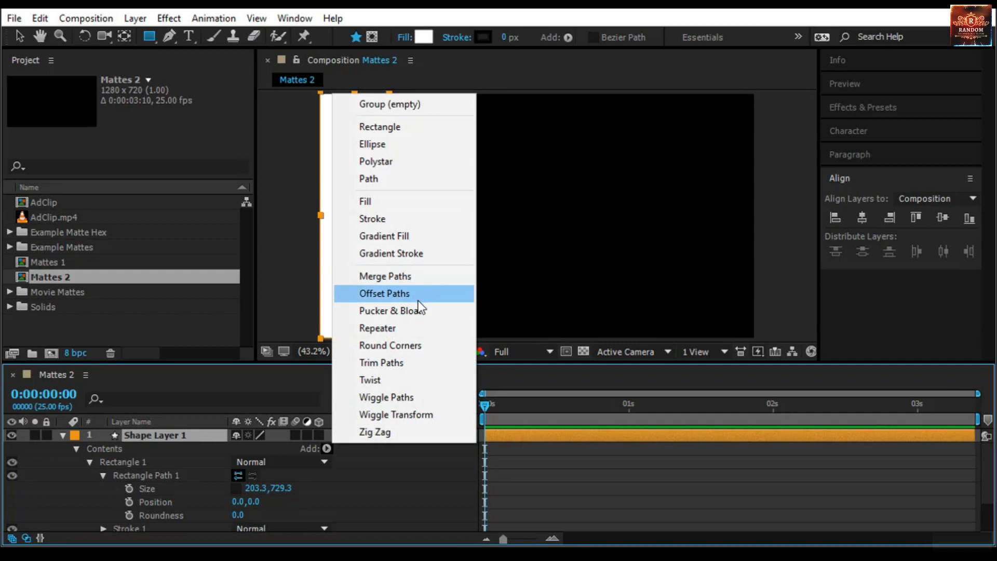
click(413, 329)
click(92, 524)
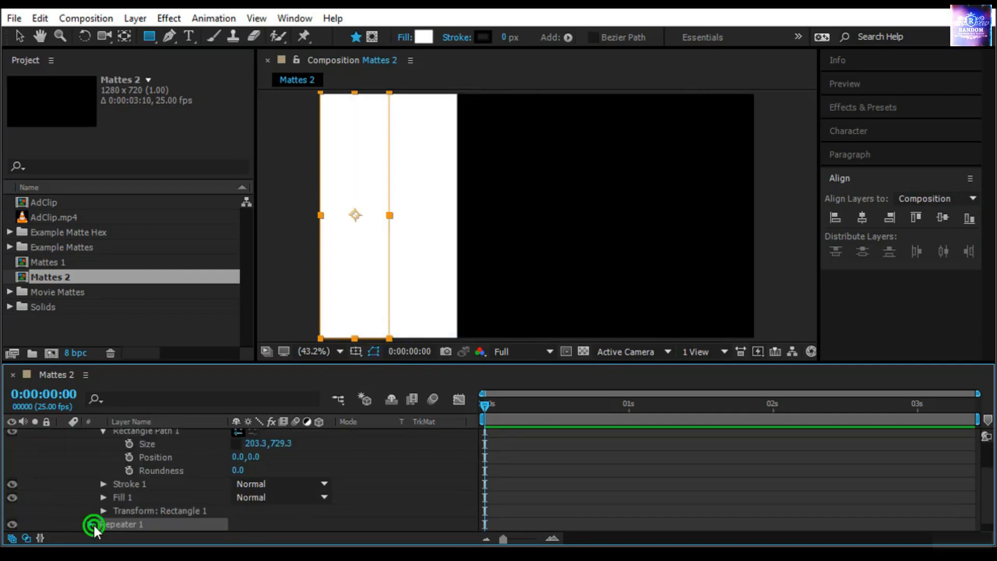
click(92, 469)
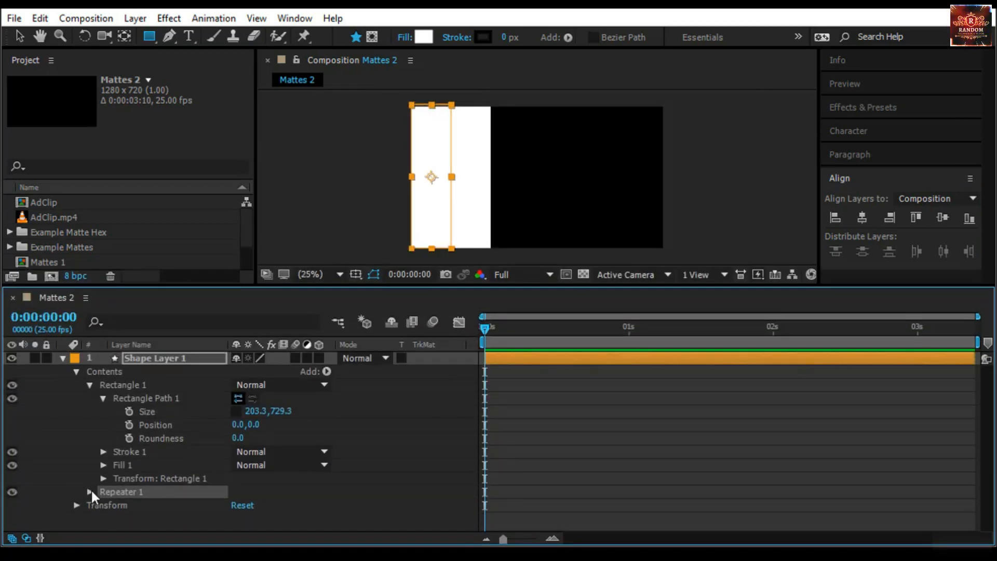
click(90, 491)
click(238, 484)
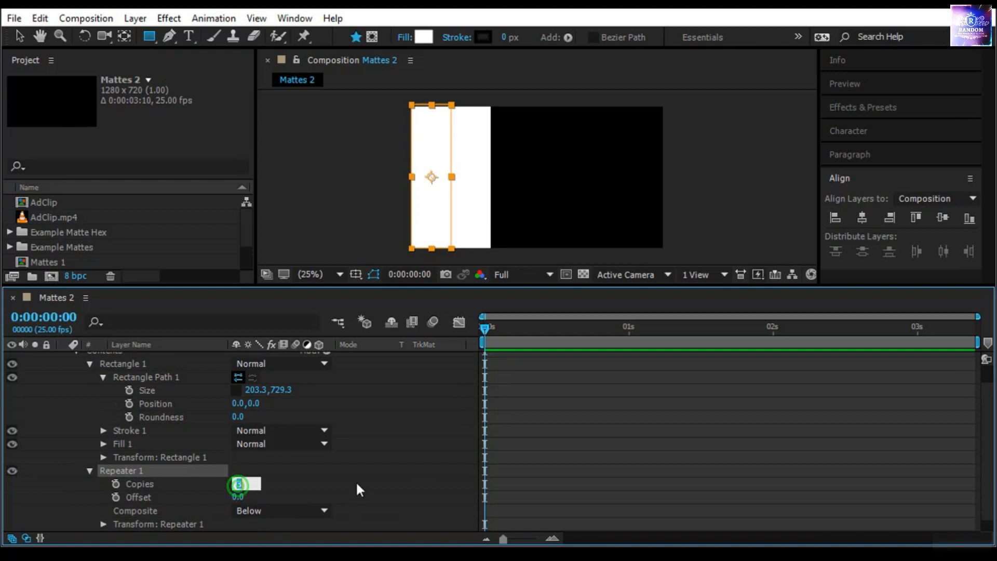
text(6)
key(Return)
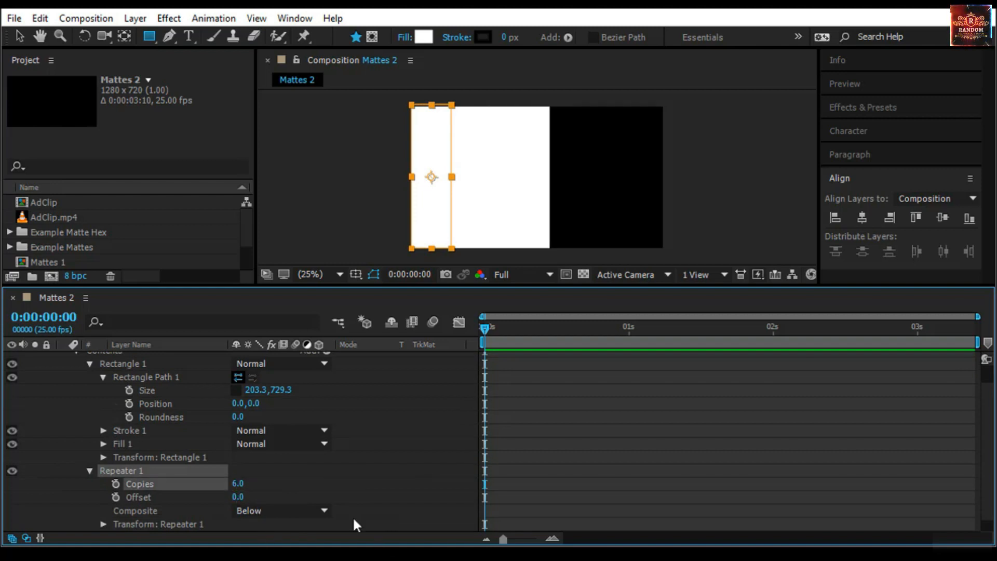
- Set the Repeater's transform Position to 215, 0 so the six strips spread across the frame with narrow gaps
scroll(213, 446, down, 1)
click(99, 511)
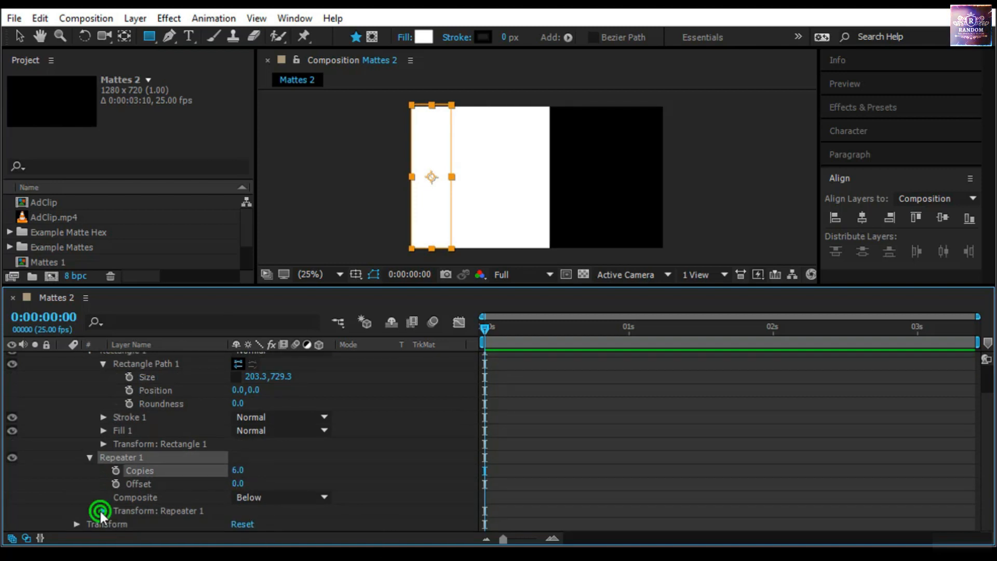
drag(238, 471, 347, 491)
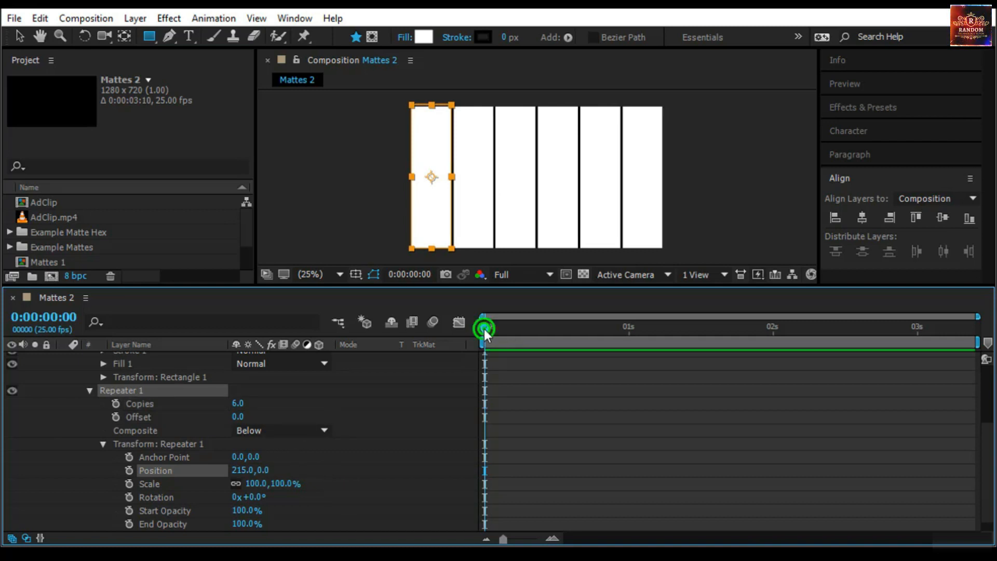
- Keyframe the Repeater's Copies at 6 on 0:00:00:14 and at 0 on the first frame
drag(484, 329, 566, 341)
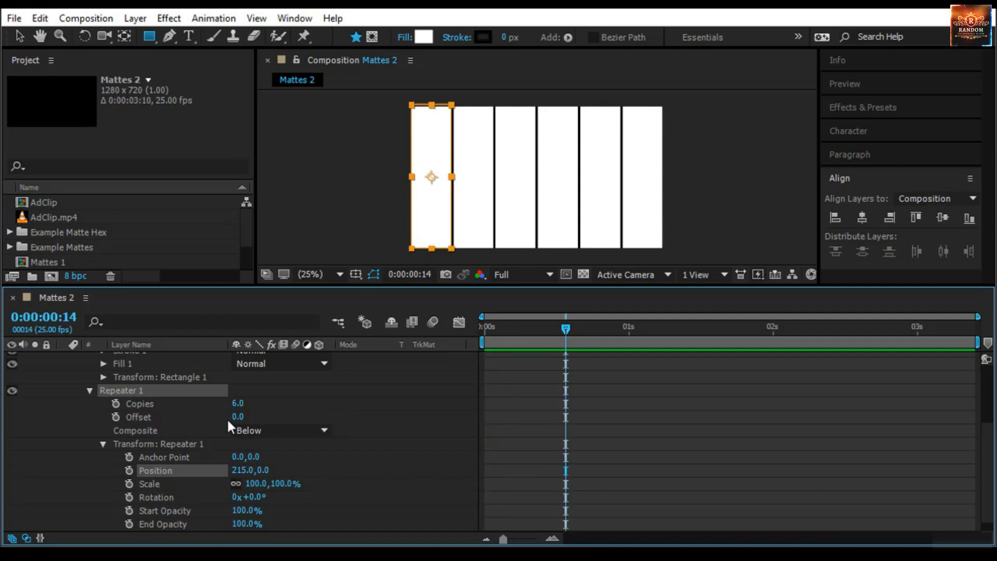
click(116, 403)
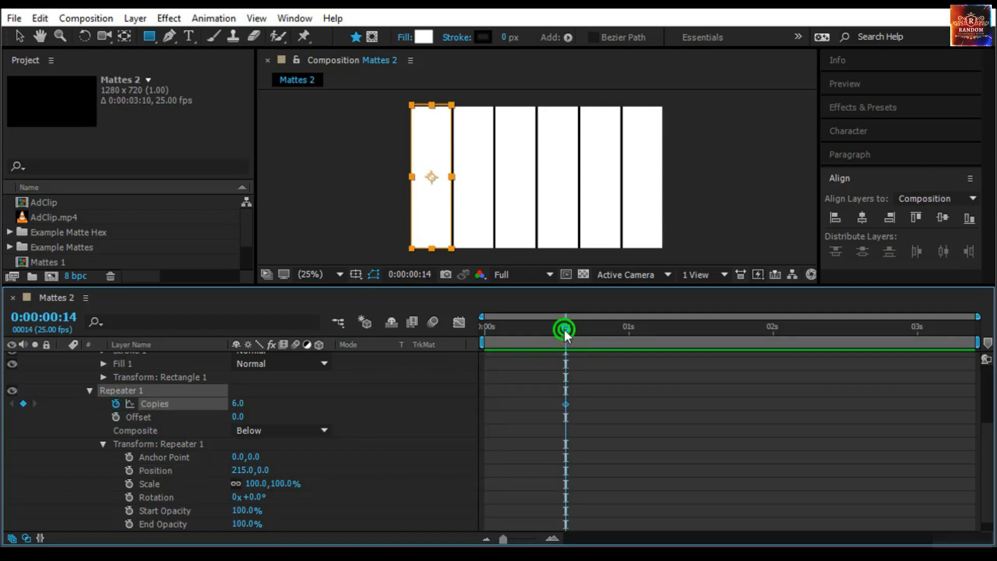
drag(564, 329, 431, 353)
click(226, 401)
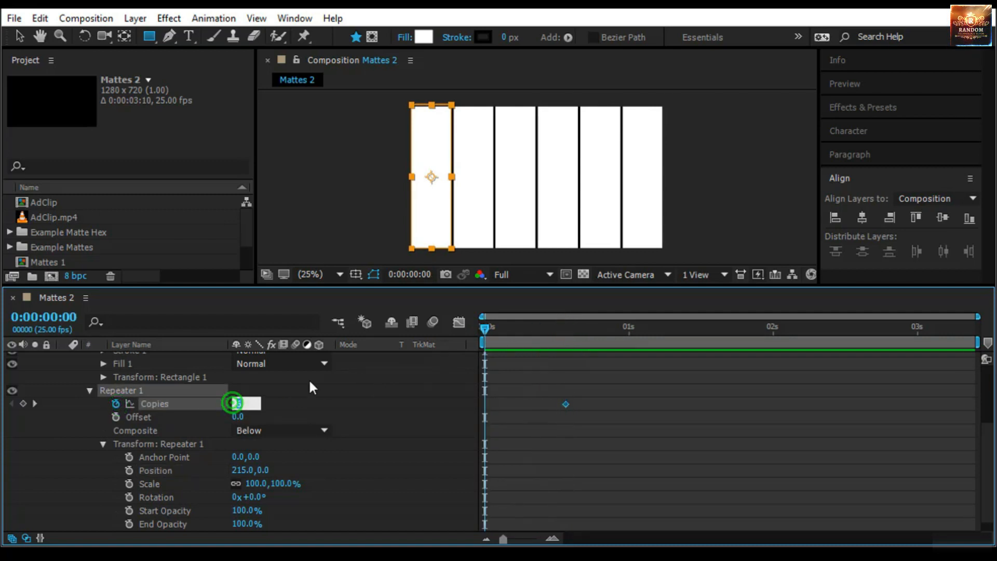
text(0)
key(Return)
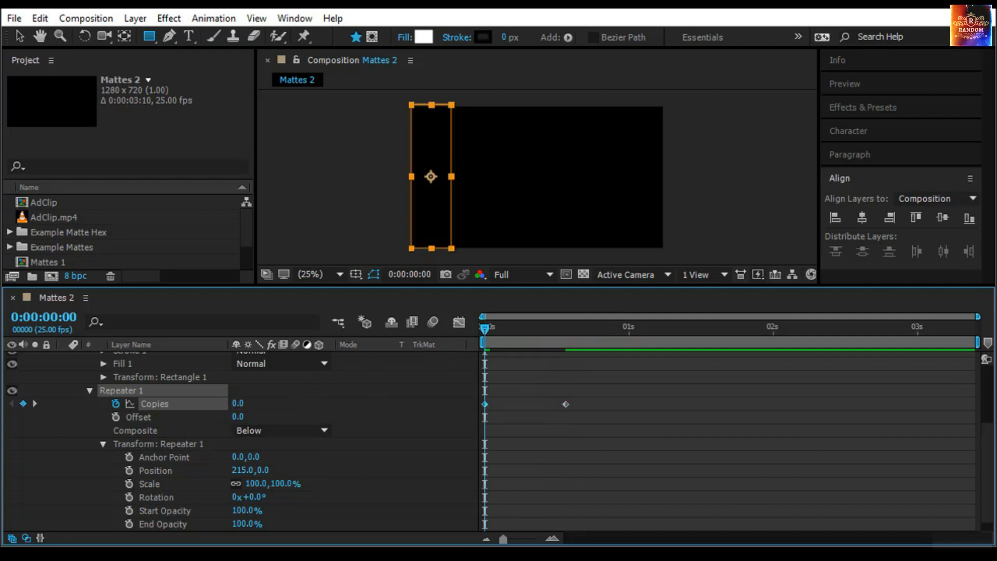
- Preview the strip animation and move the second Copies keyframe to the 1-second mark
key(space)
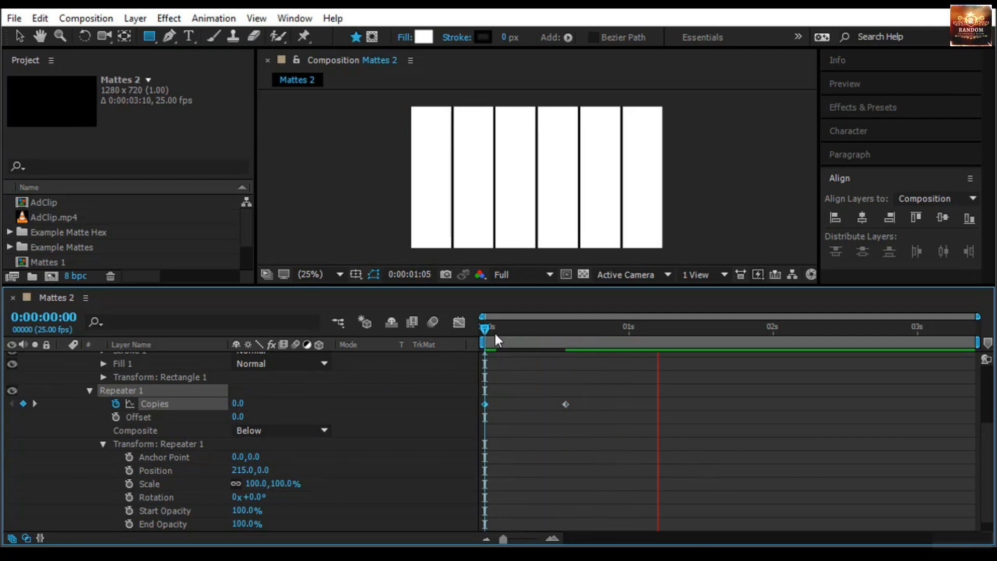
click(482, 326)
key(space)
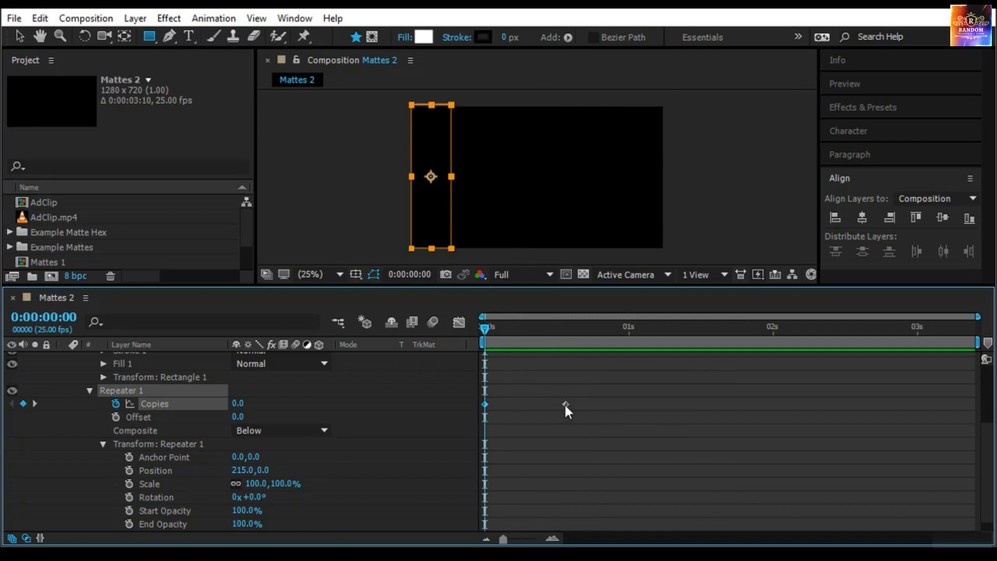
drag(566, 404, 629, 404)
key(space)
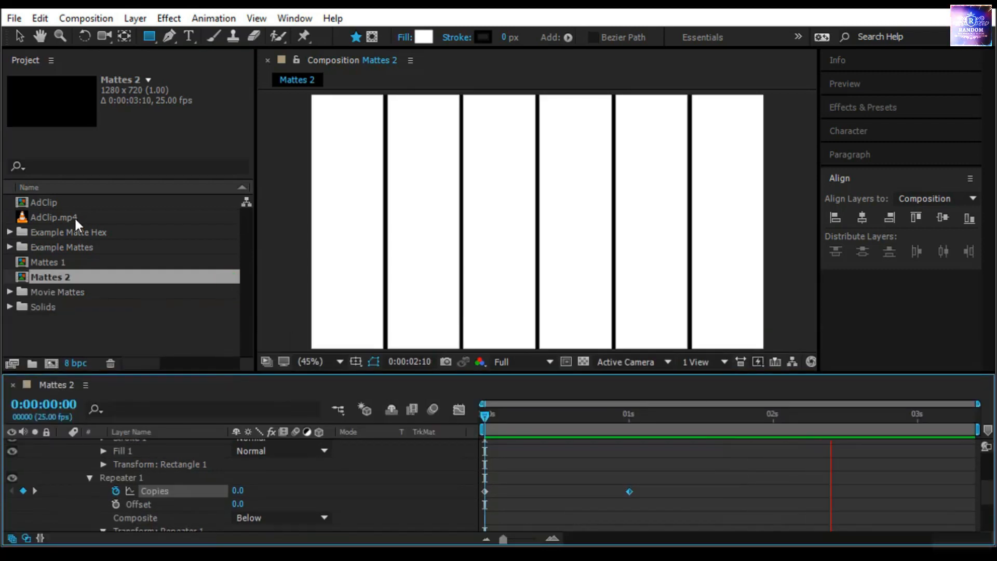
- Create a new composition from AdClip.mp4 and place the Mattes 2 composition above the video layer
drag(77, 217, 50, 364)
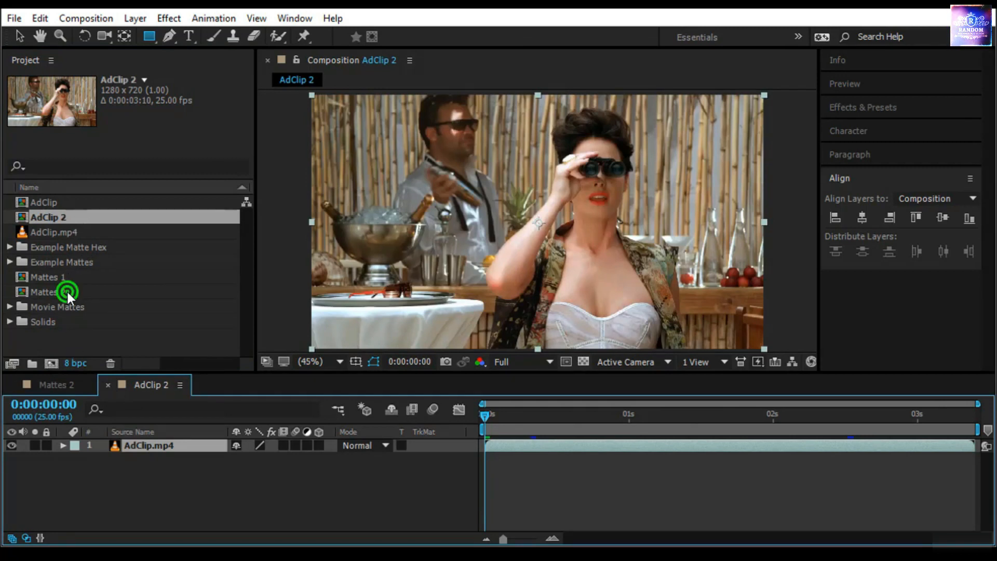
drag(68, 292, 116, 449)
- Set the AdClip.mp4 layer's track matte to Alpha Matte "Mattes 2"
click(450, 458)
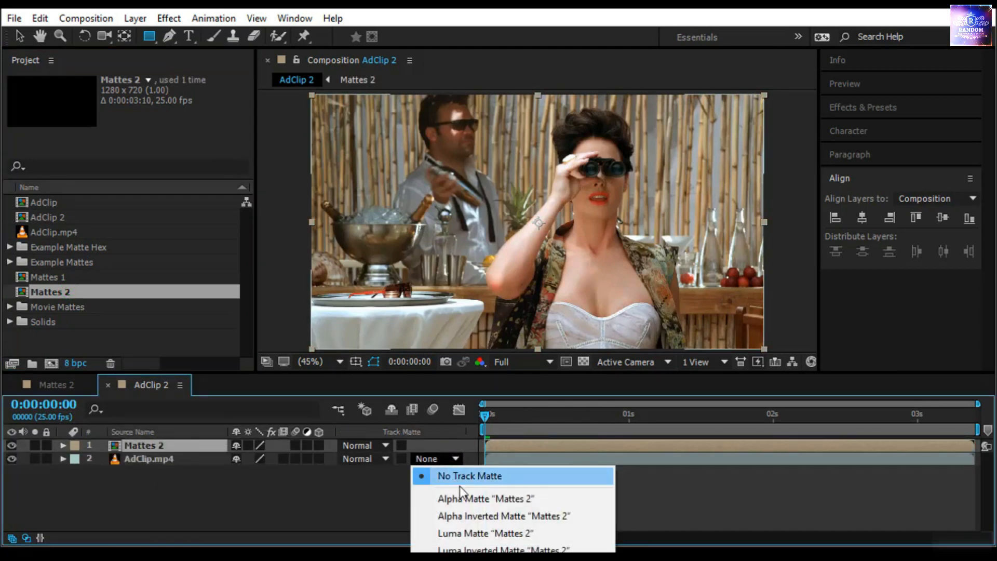
click(466, 498)
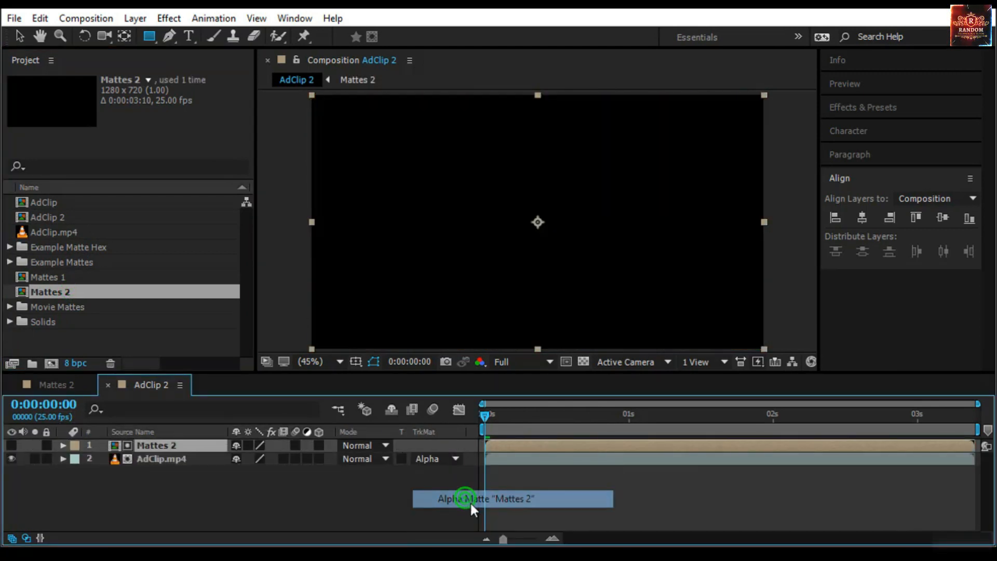
- Preview the AdClip 2 matte reveal and review the Repeater's Copies, transform and opacity settings in the Mattes 2 composition
key(space)
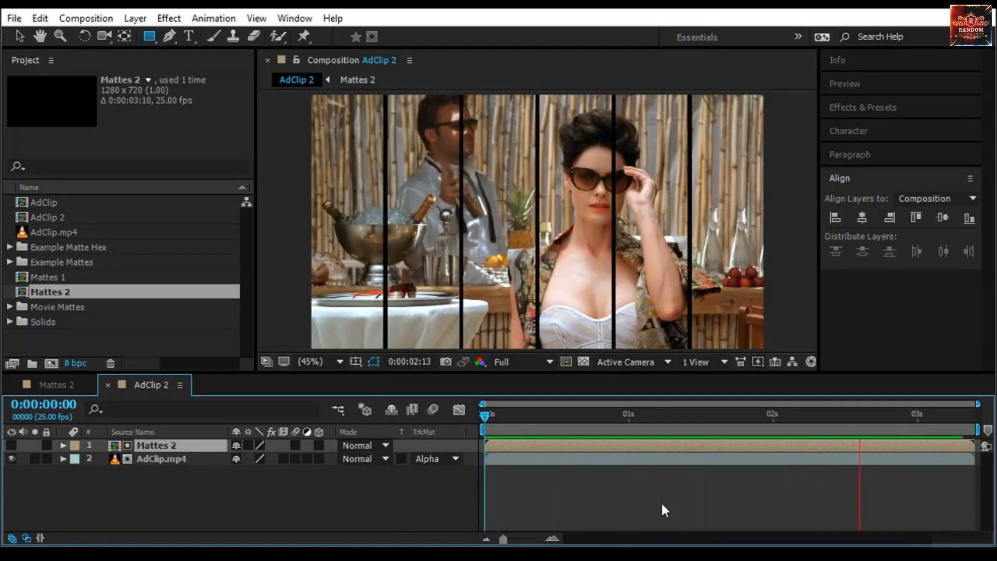
click(54, 385)
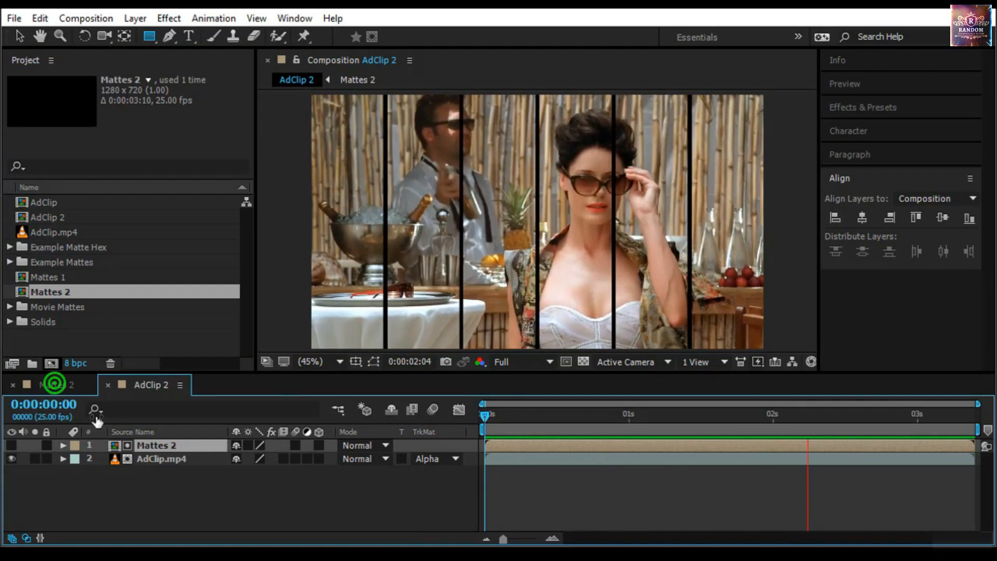
scroll(179, 497, up, 4)
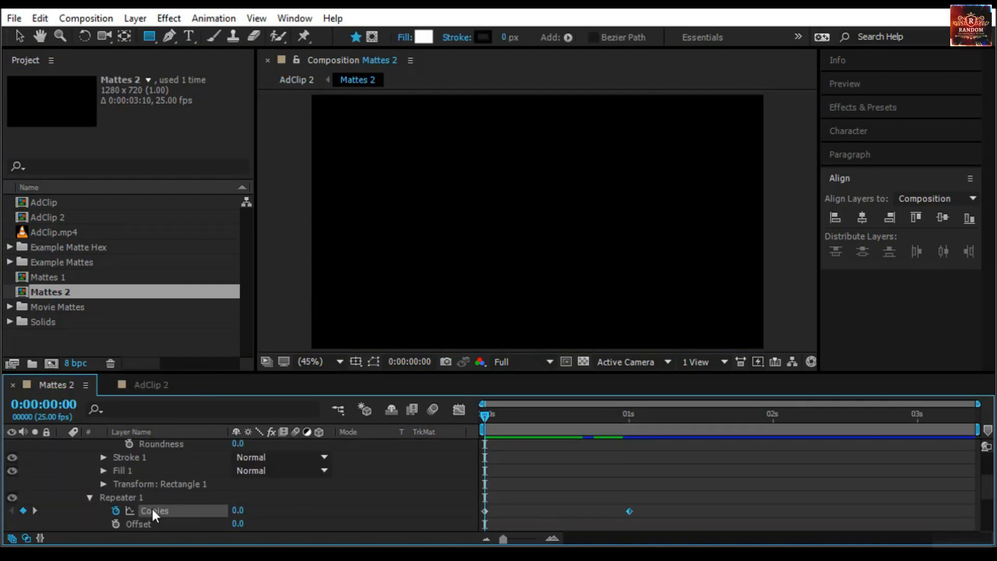
scroll(152, 511, down, 3)
scroll(156, 491, down, 2)
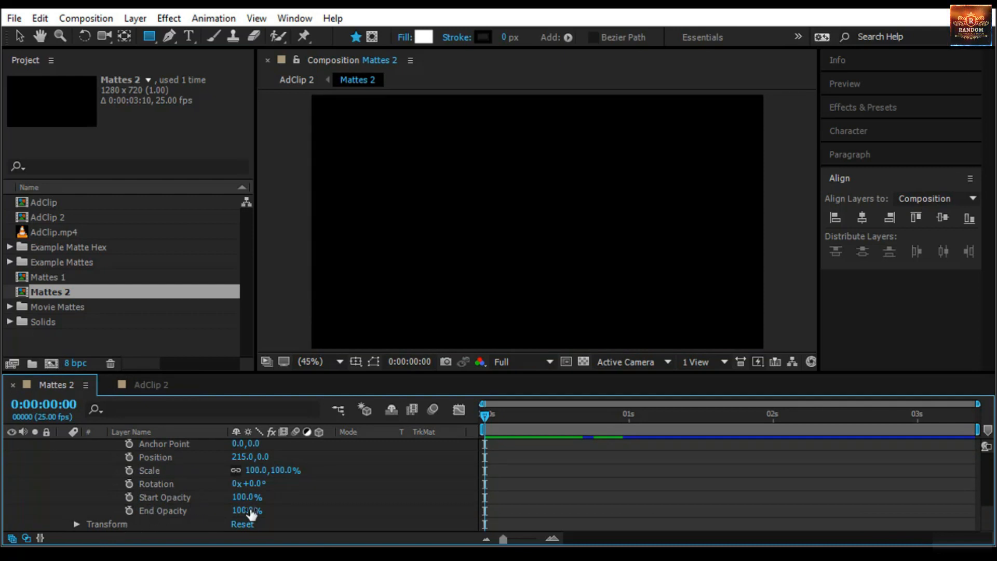
drag(487, 413, 663, 441)
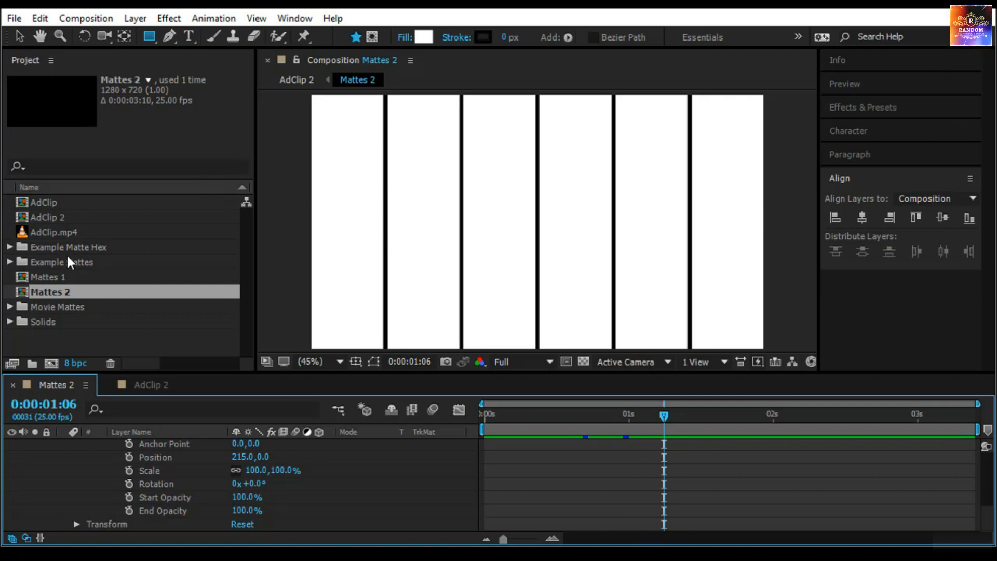
- Open the AdClip Hex composition from the Example Matte Hex folder and preview its hexagon reveal from the first frame
click(104, 249)
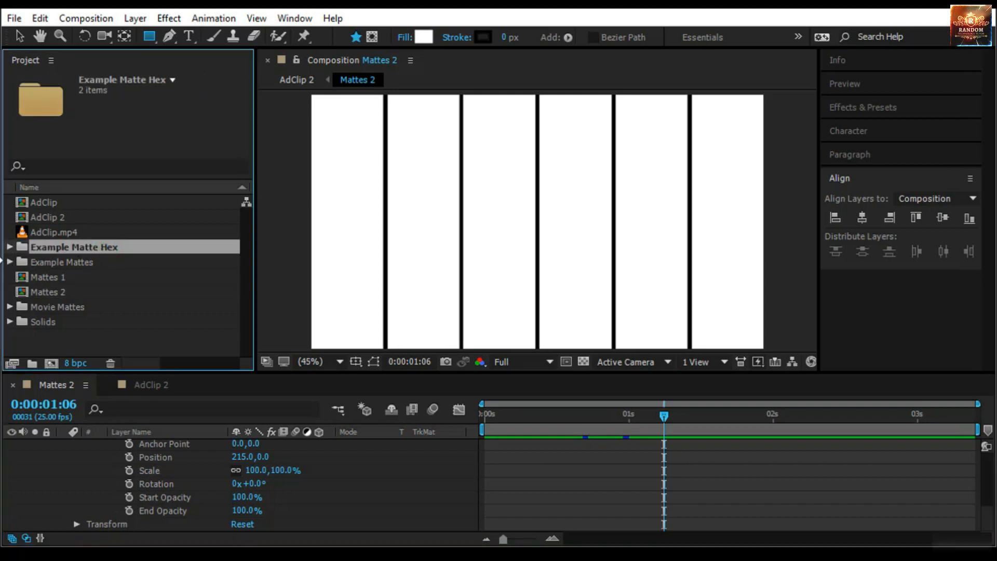
click(10, 247)
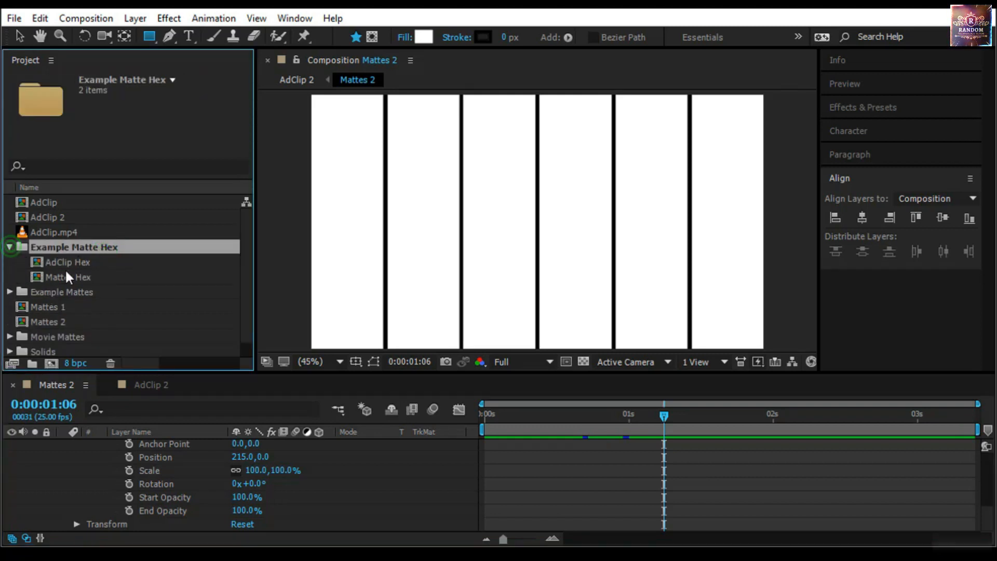
double_click(100, 263)
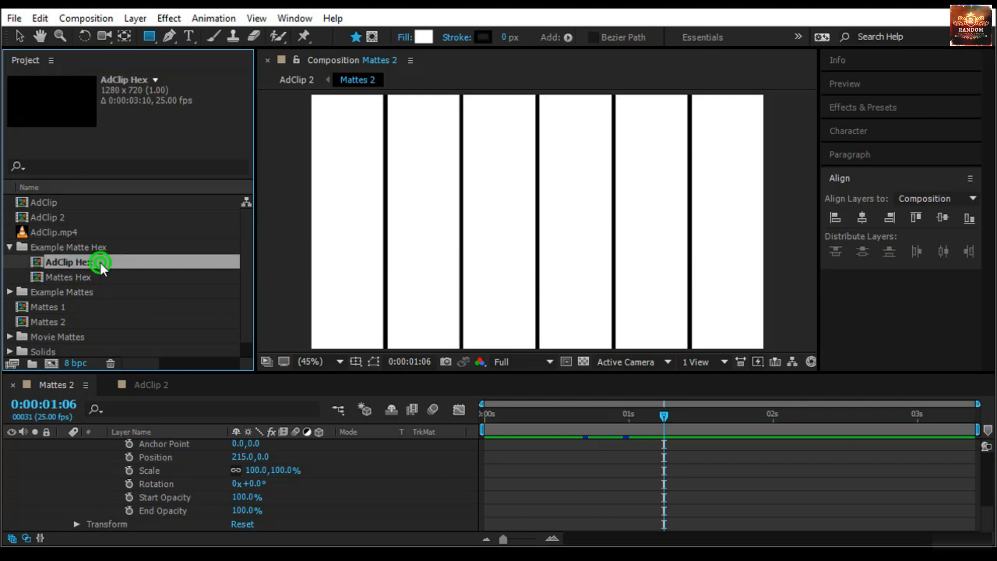
drag(485, 418, 694, 470)
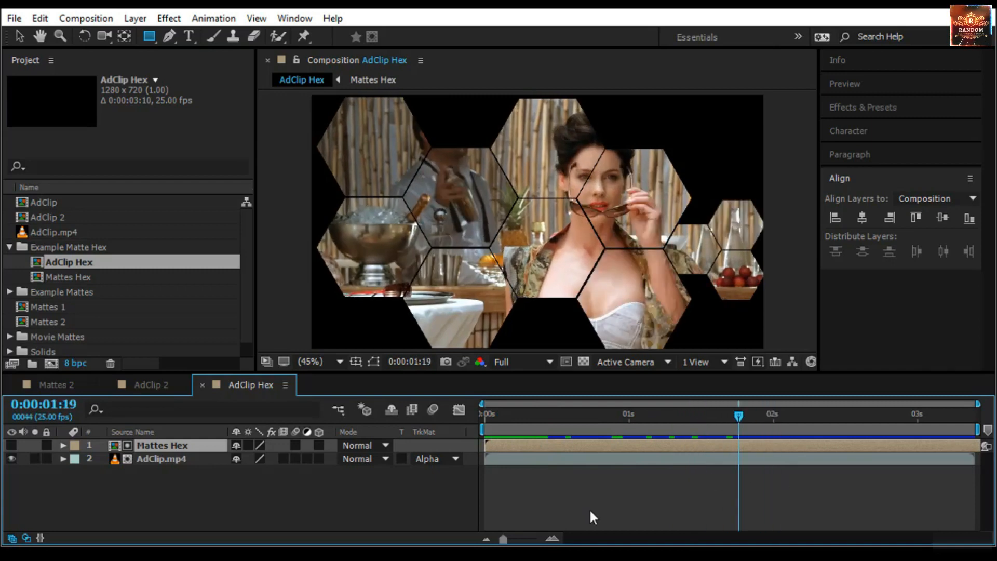
key(Home)
key(space)
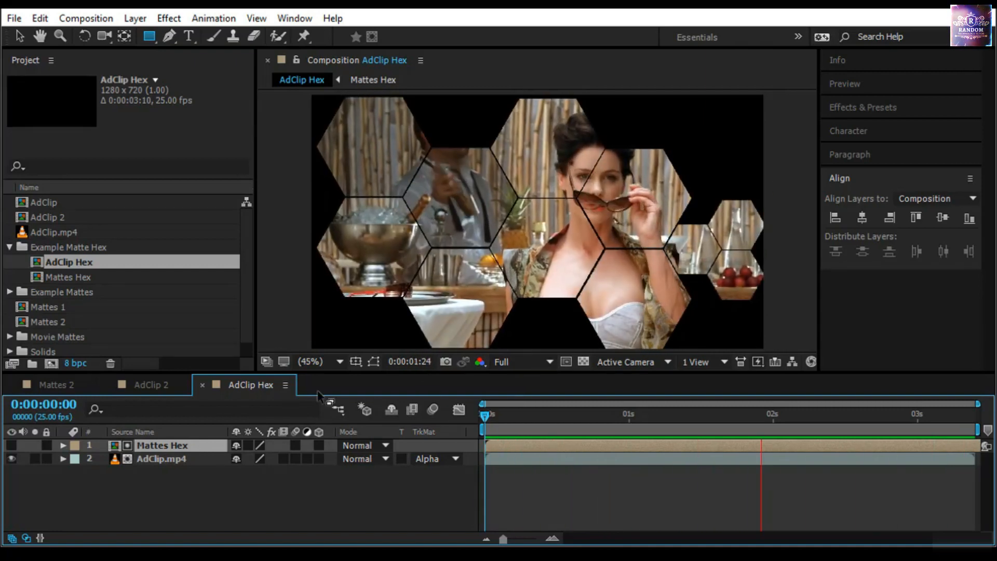
- Open the nested Mattes Hex composition, collapse its expanded shape layers and scrub through the hexagon animation
double_click(167, 446)
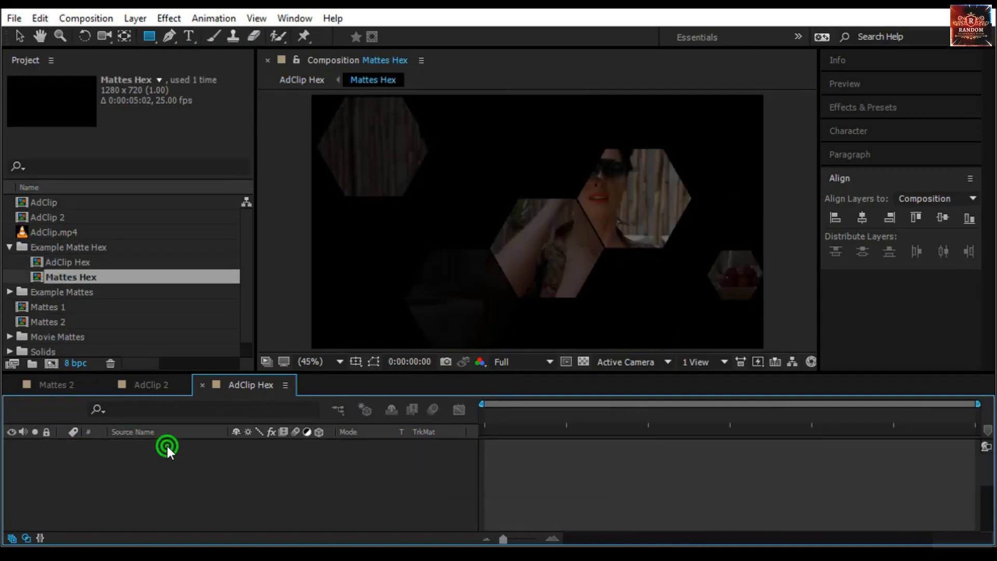
drag(201, 371, 200, 251)
click(63, 445)
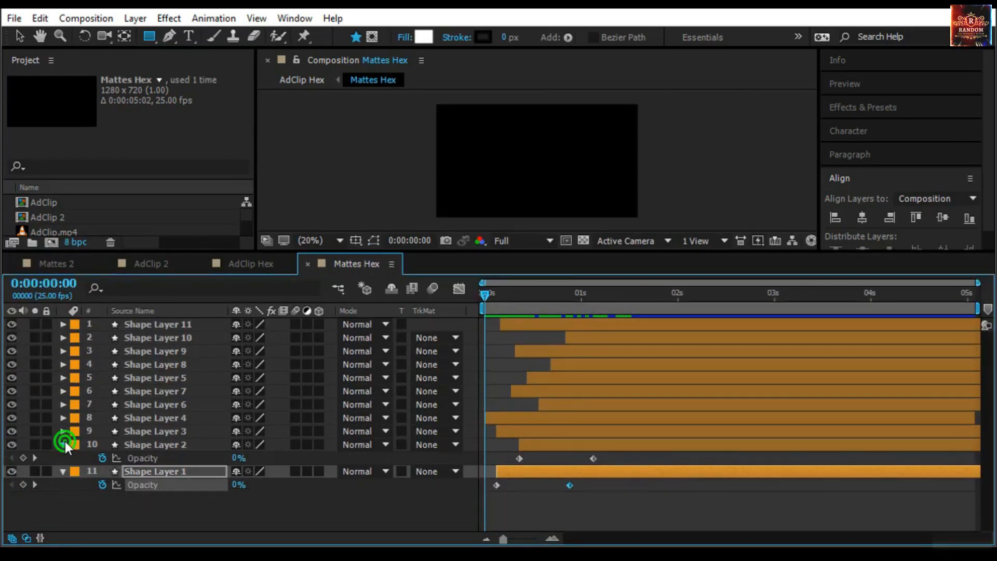
click(63, 458)
click(485, 294)
drag(488, 295, 655, 322)
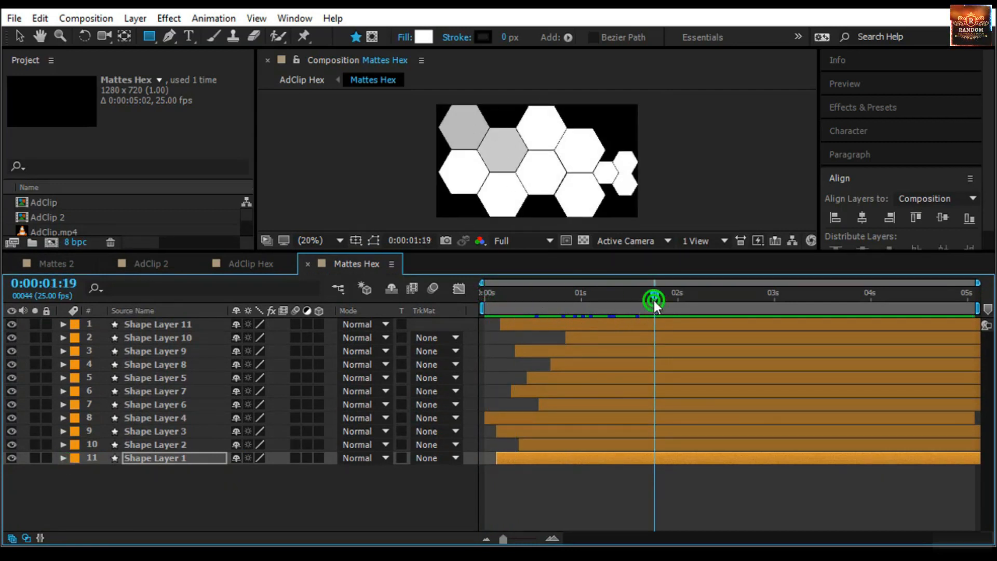
drag(654, 300, 692, 304)
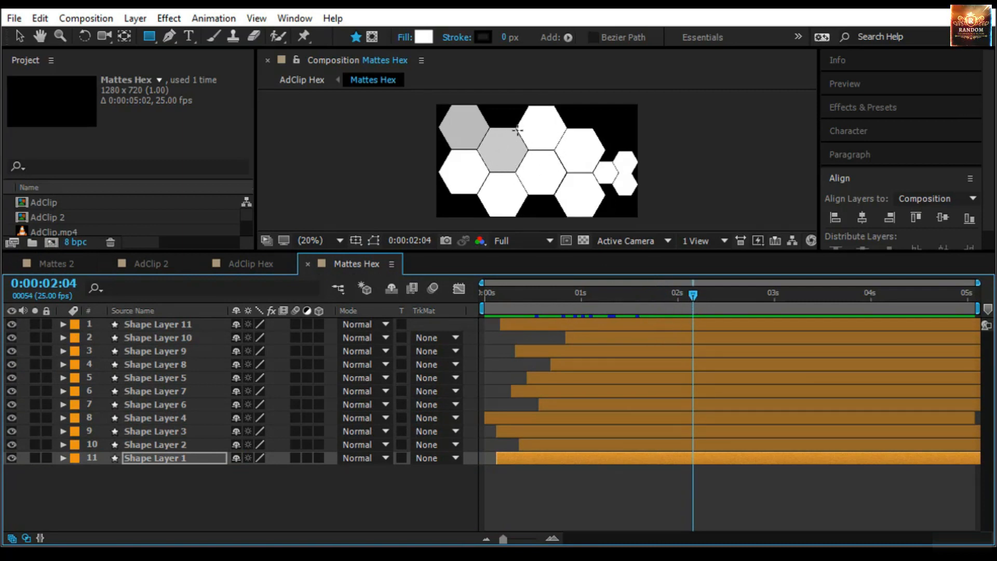
- Reveal the keyframed properties of all the hexagon shape layers and preview the animation from the first frame
drag(173, 491, 210, 320)
key(u)
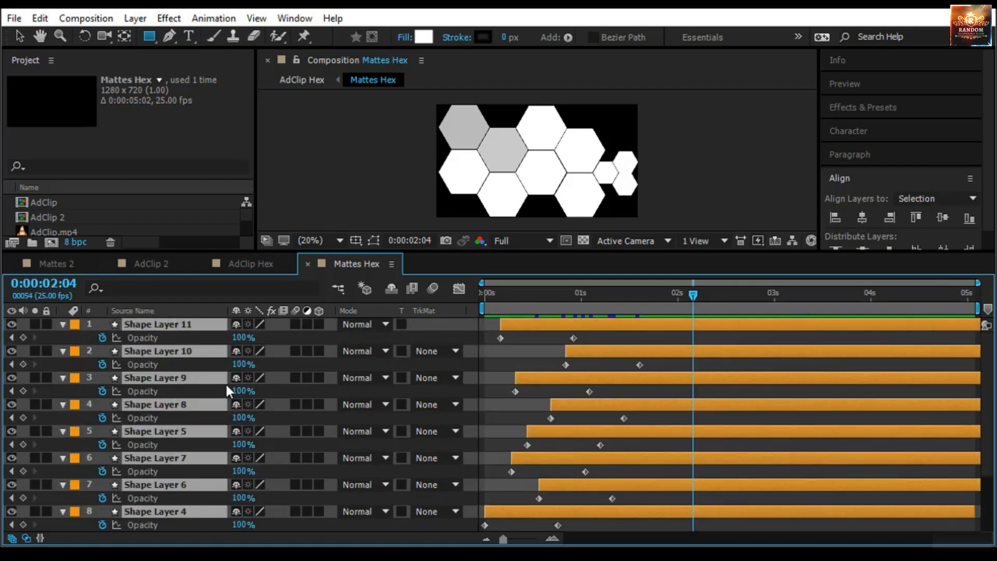
drag(693, 304, 483, 311)
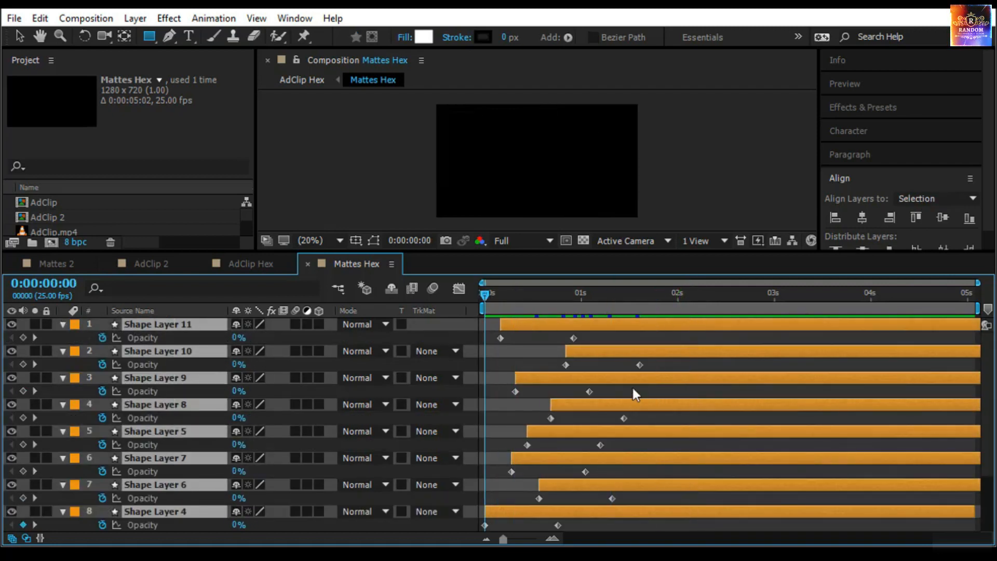
key(space)
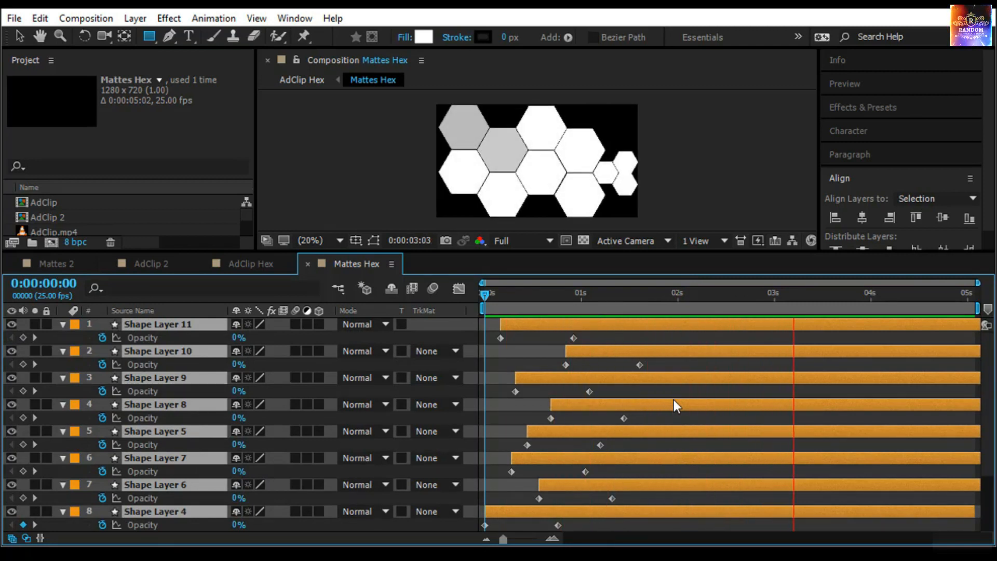
- Return to the AdClip Hex composition and preview the video through the hexagon matte
click(251, 263)
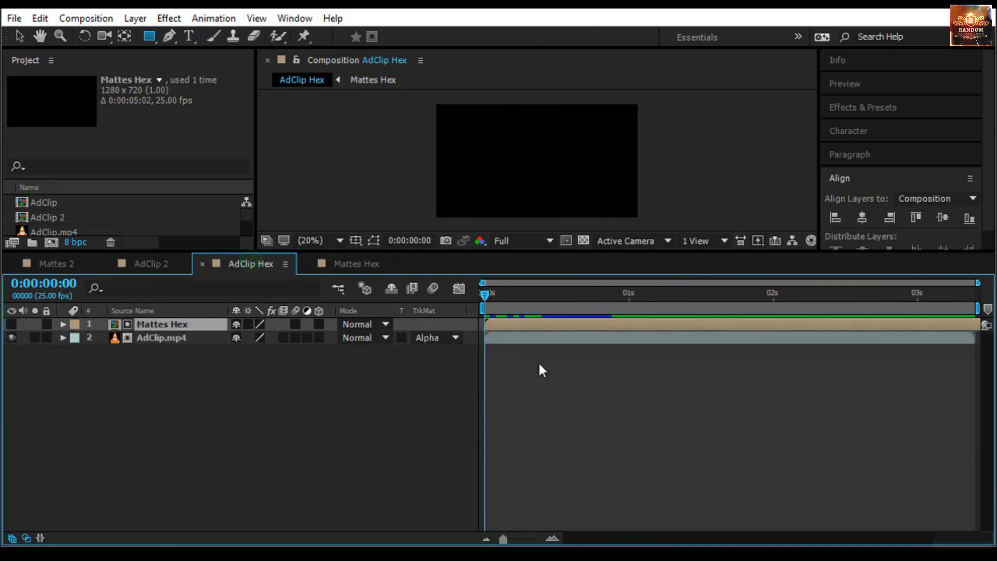
key(space)
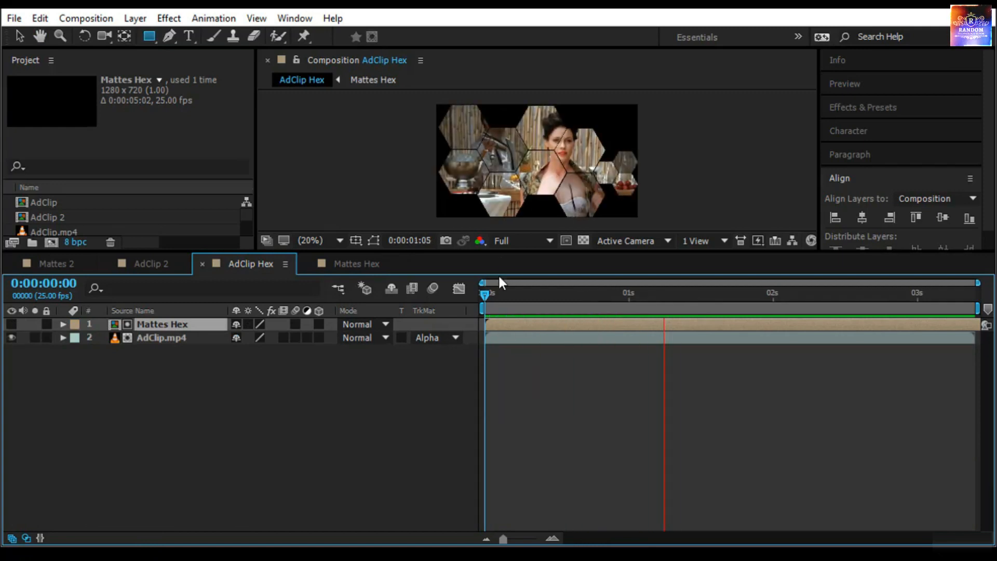
drag(501, 253, 504, 385)
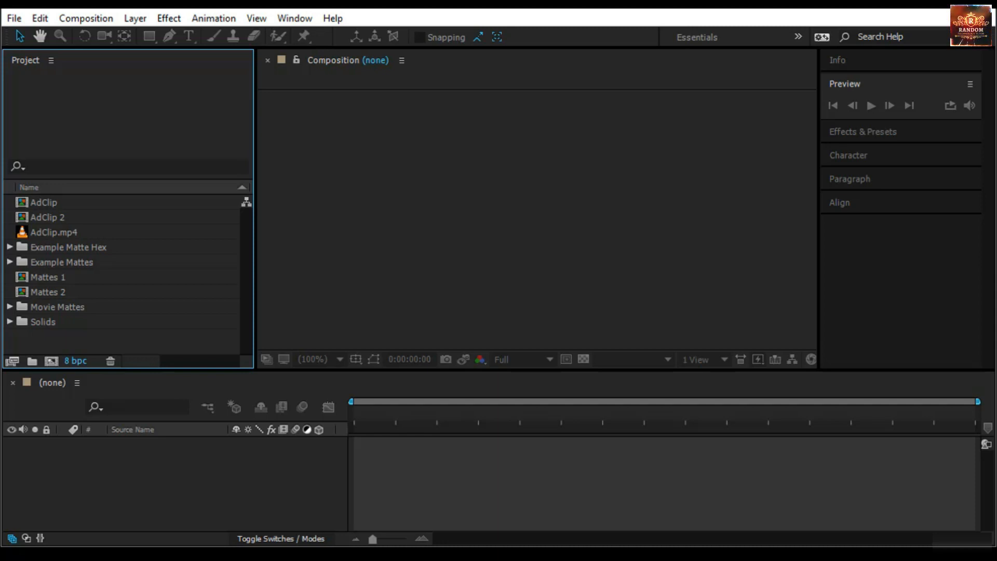
- Create a composition named Video Mattes with the HDTV 1080 25 preset and a 5-second duration, keeping the transparency grid on
click(51, 360)
text(V)
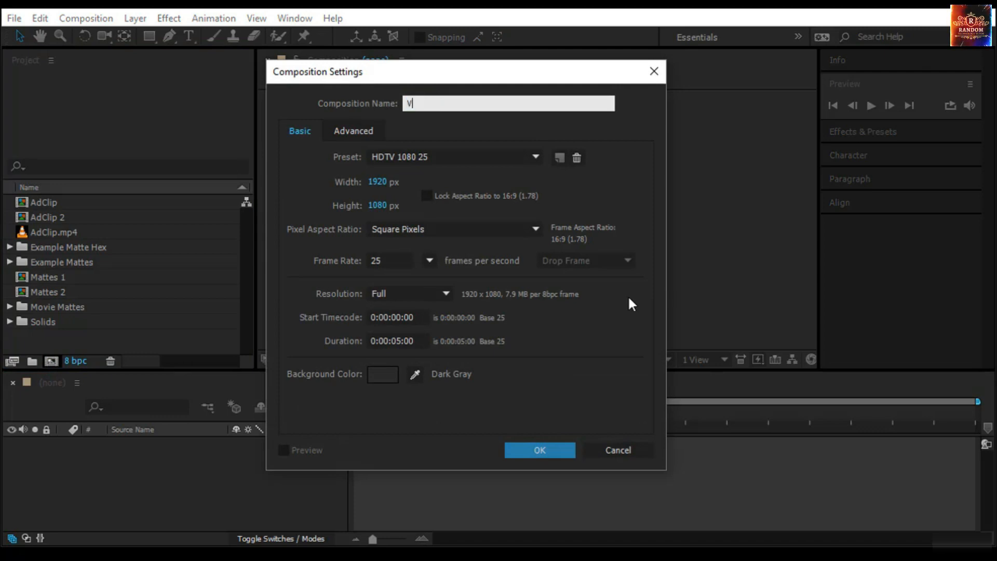
text(ideo Mattes)
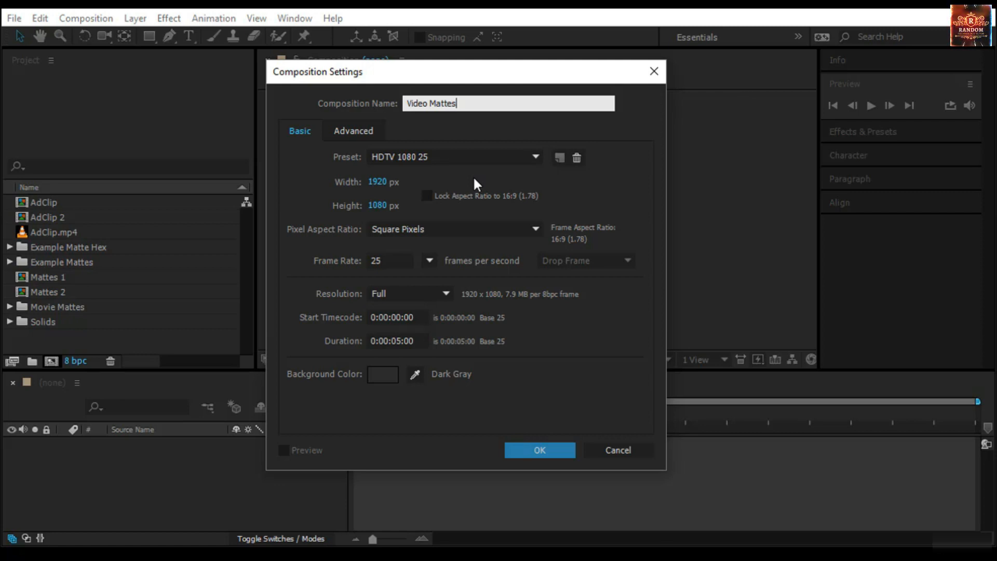
click(415, 341)
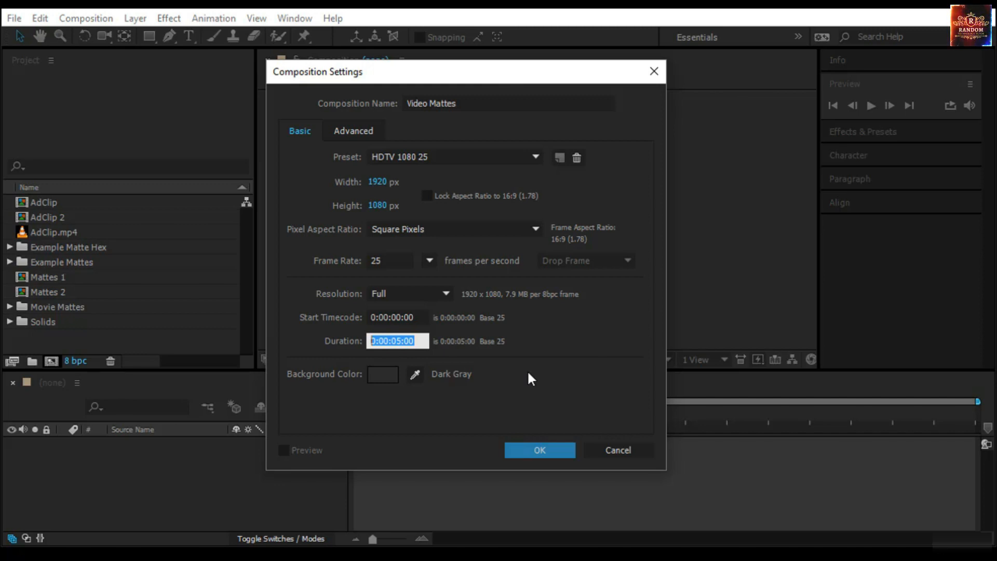
click(543, 447)
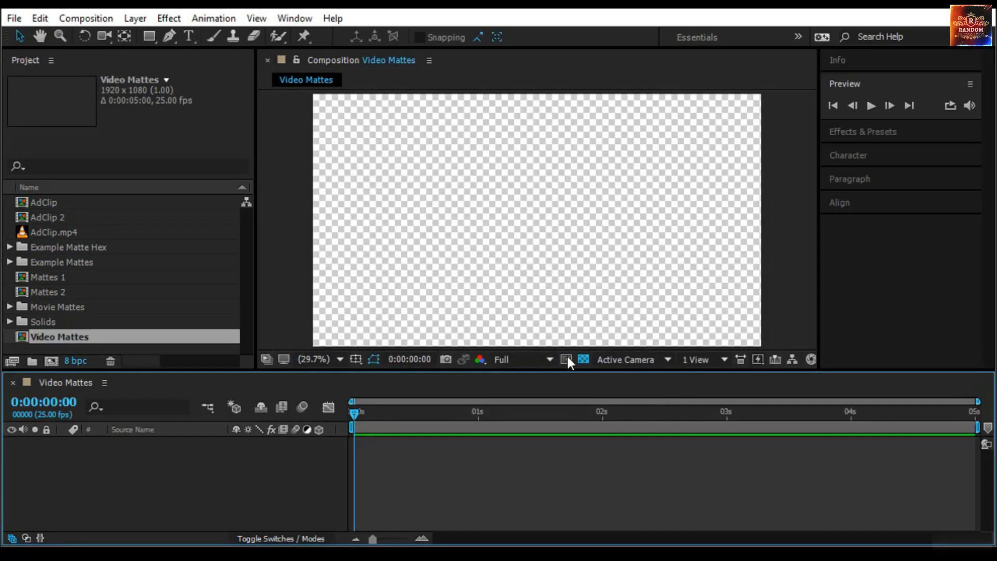
click(582, 359)
click(583, 359)
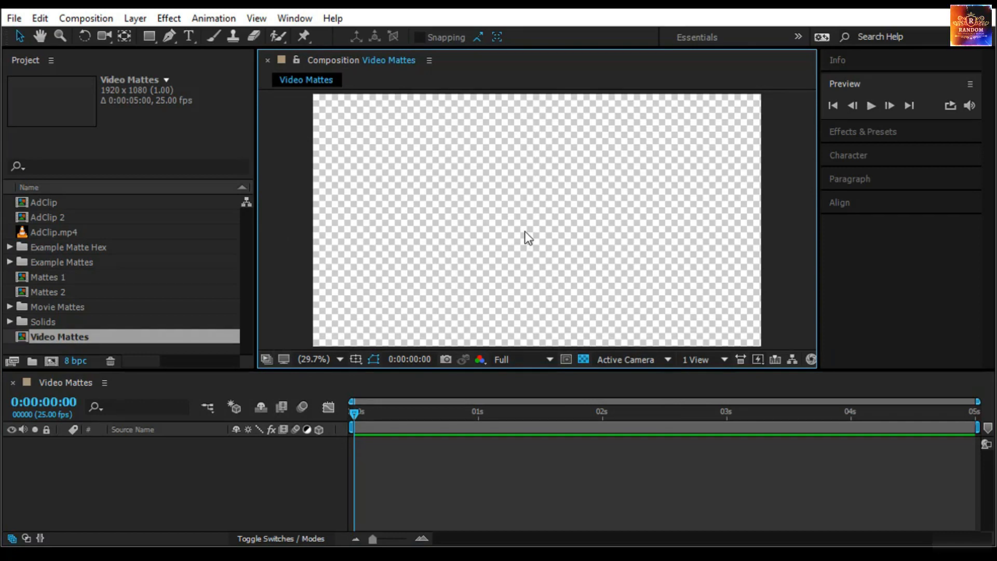
- Add a 1920 x 1080 px solid layer in dark gray 3F3F3F
click(135, 18)
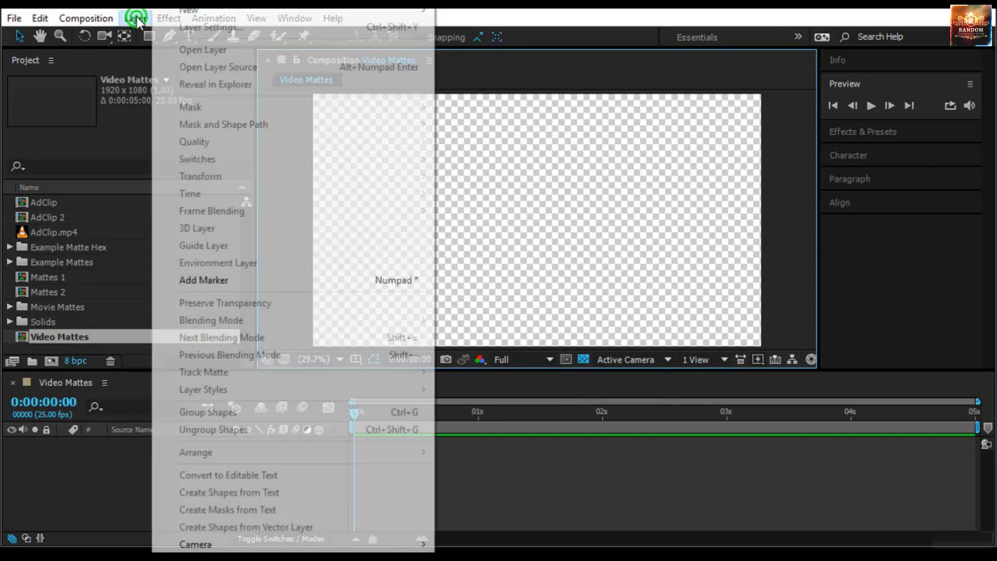
click(193, 14)
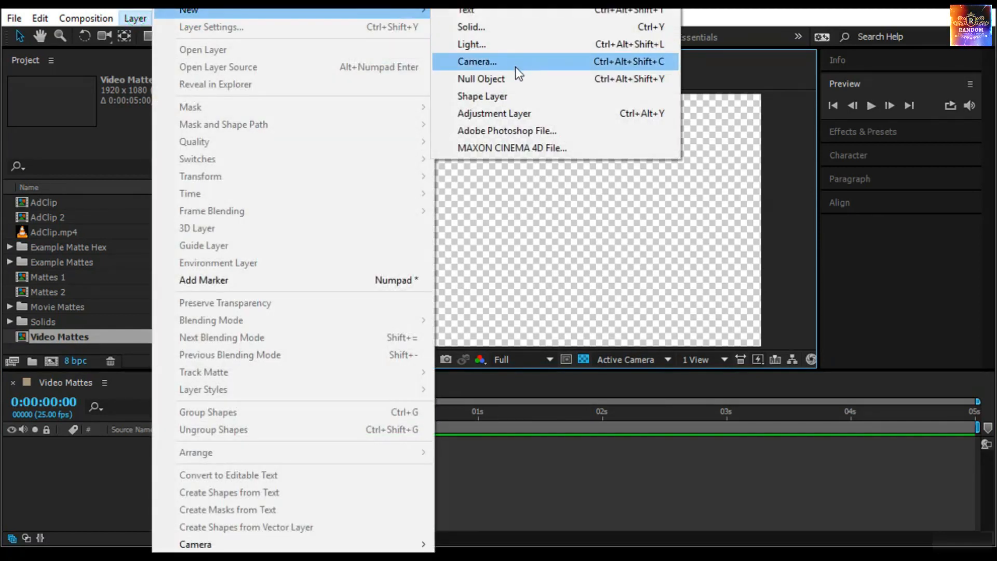
click(512, 28)
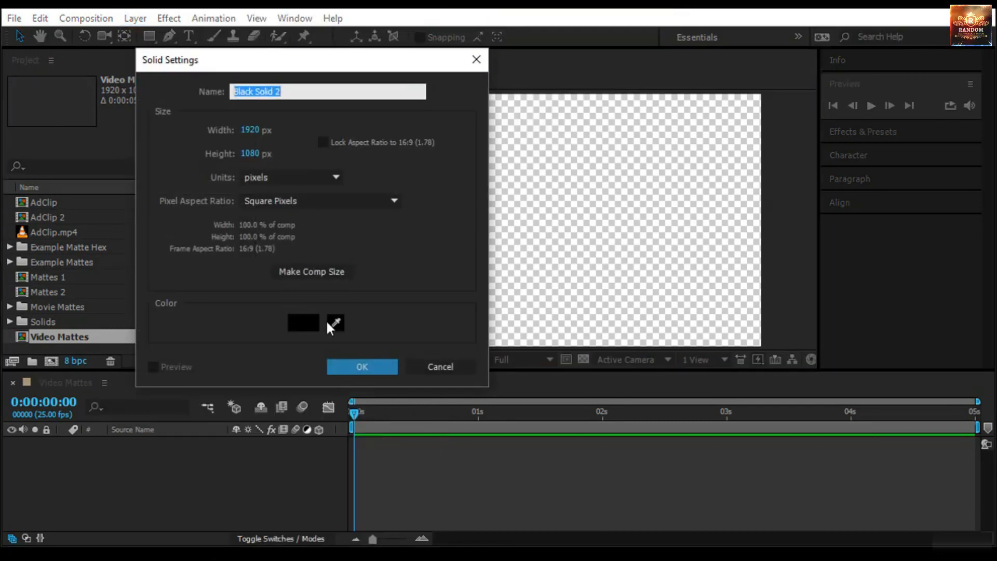
click(292, 325)
drag(146, 166, 5, 176)
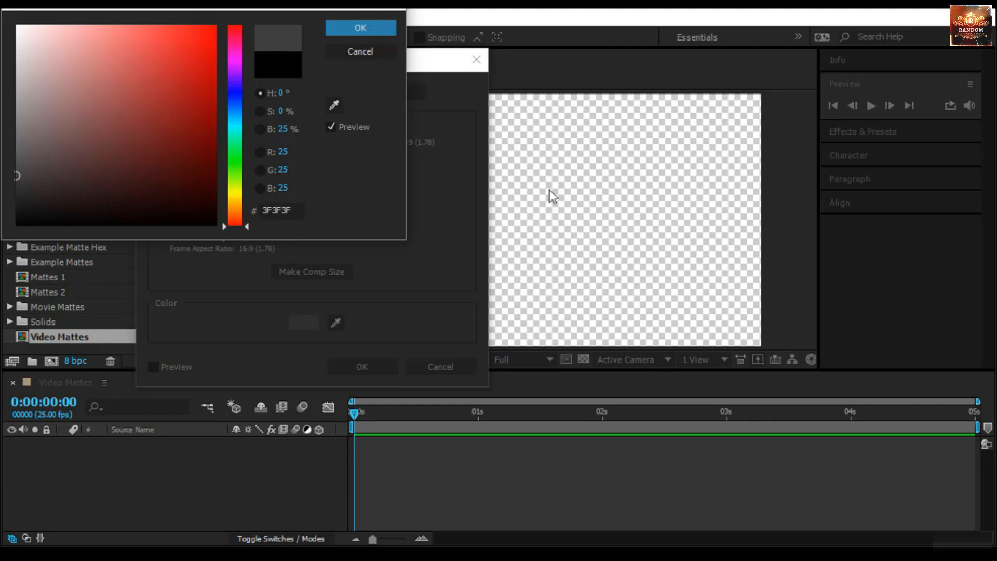
click(372, 30)
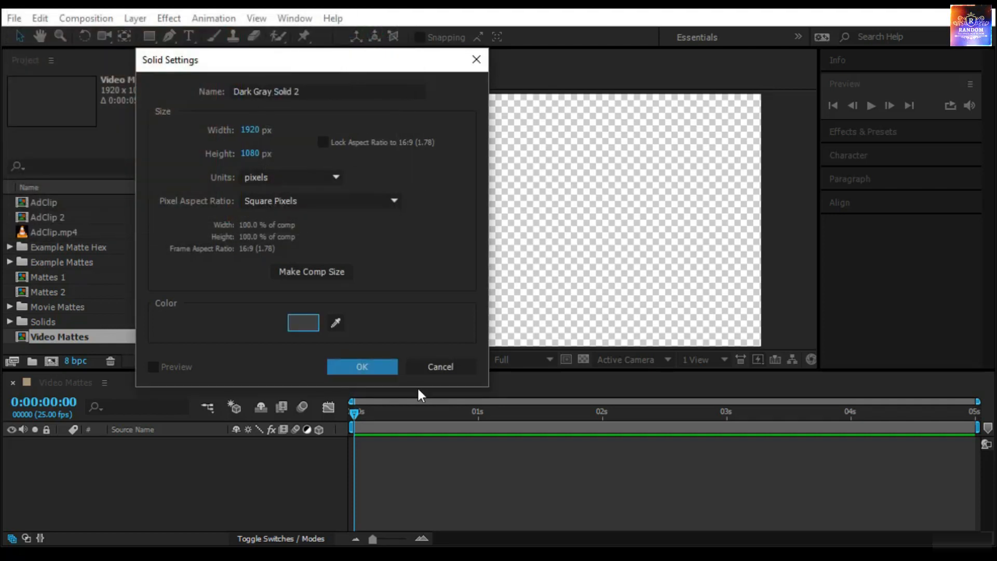
click(375, 366)
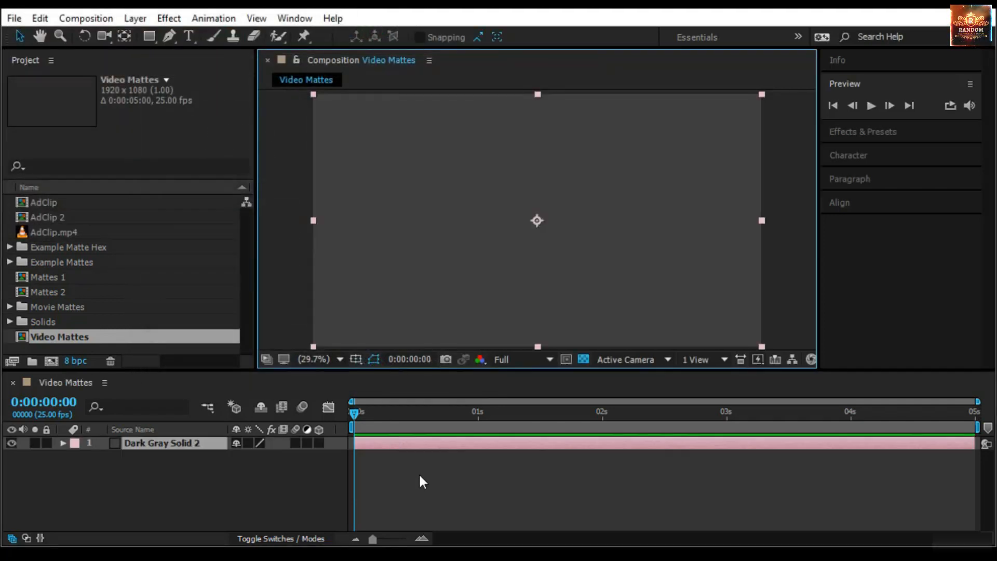
- Draw a tall rectangular mask on the solid, vertically centred against the frame's left edge
key(q)
click(314, 158)
mouse_move(314, 158)
mouse_down()
mouse_move(378, 285)
mouse_move(418, 290)
mouse_move(405, 286)
mouse_up()
key(v)
- Duplicate the rectangular mask twice and place the copies side by side to its right, leaving a thin gap between them
click(142, 469)
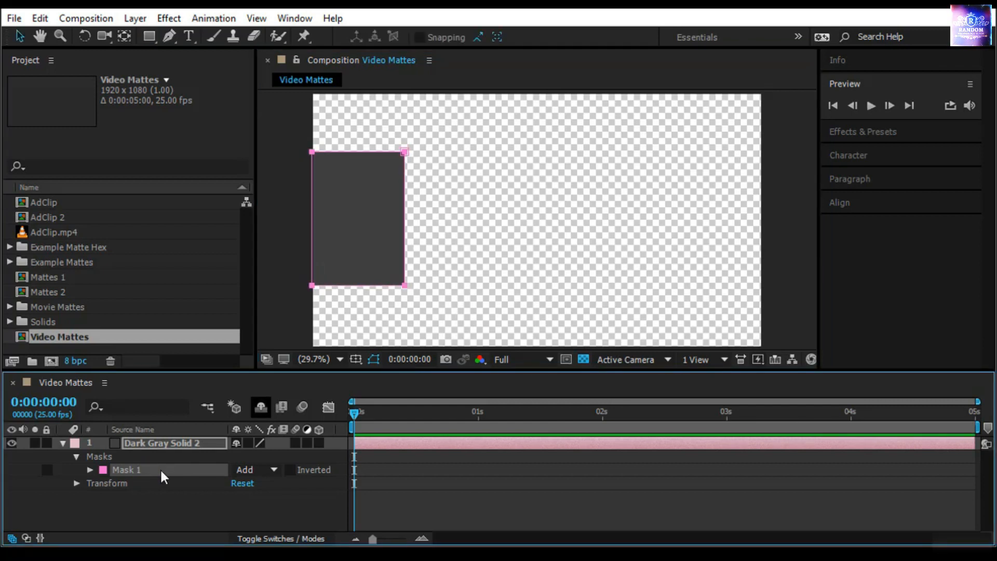
key(ctrl+d)
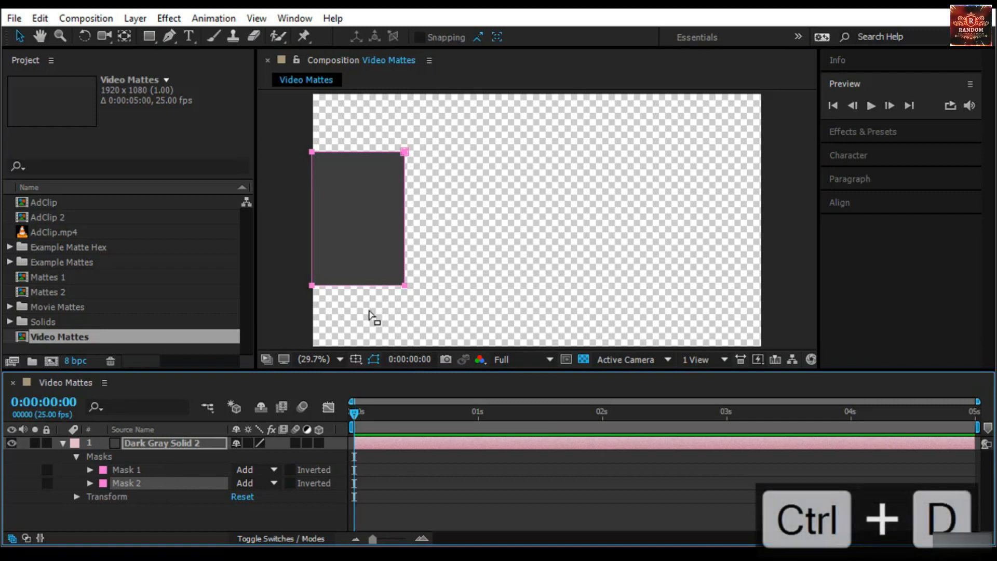
click(352, 285)
drag(354, 286, 448, 295)
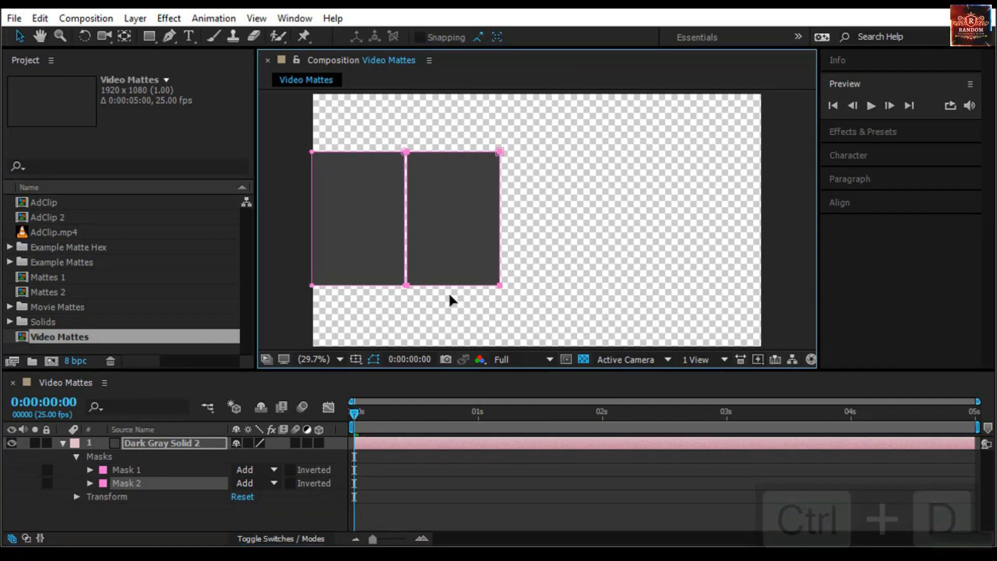
key(ctrl+d)
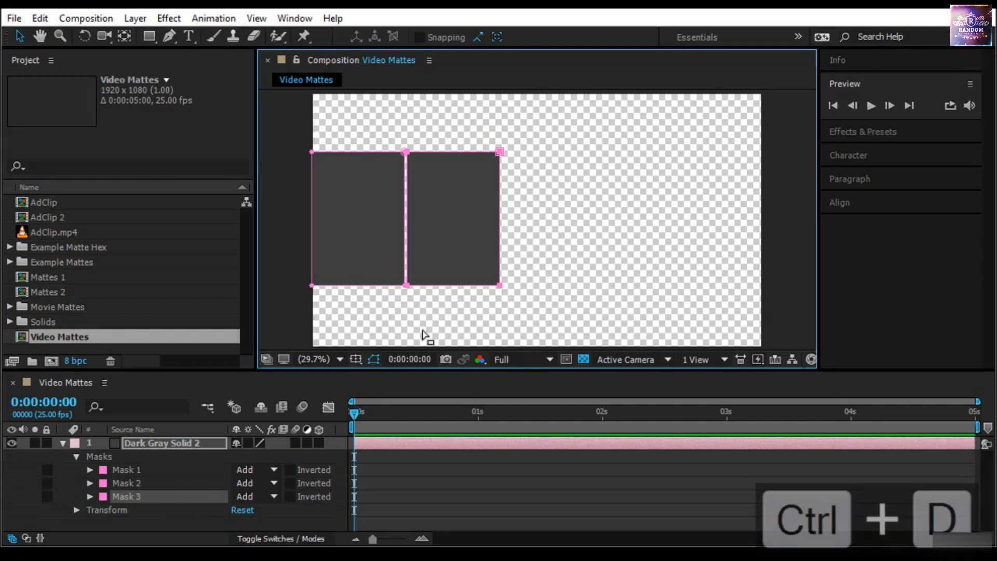
click(466, 286)
drag(477, 288, 559, 287)
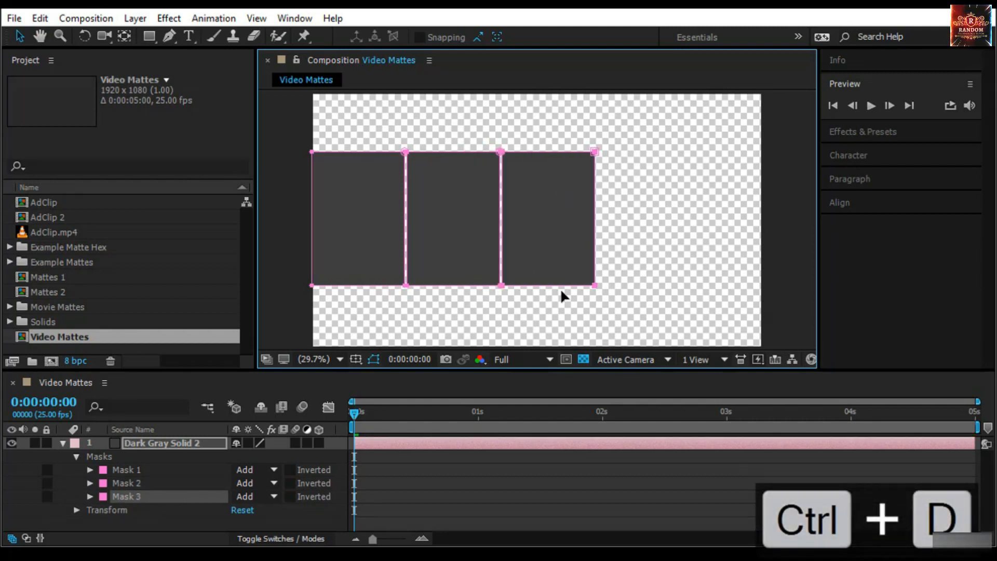
- Add Mask 4 and Mask 5 as further duplicates, continuing the evenly spaced row past the frame's right edge
key(ctrl+d)
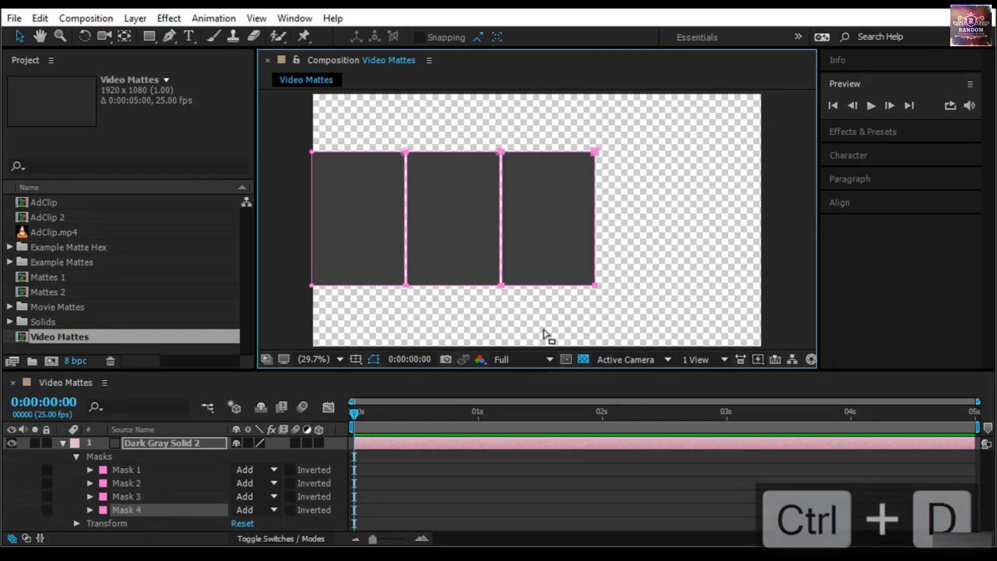
click(552, 286)
drag(552, 285, 646, 289)
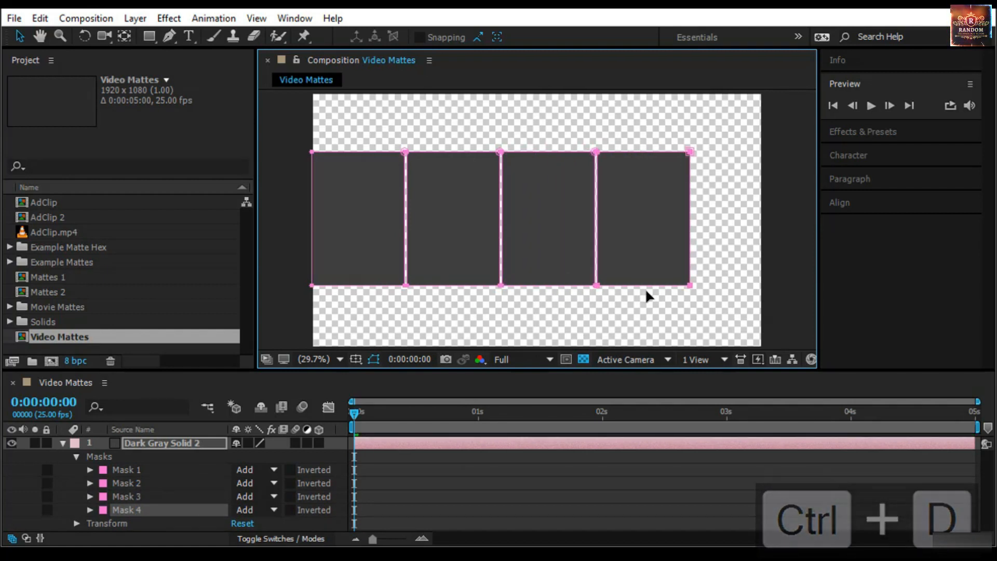
key(ctrl+d)
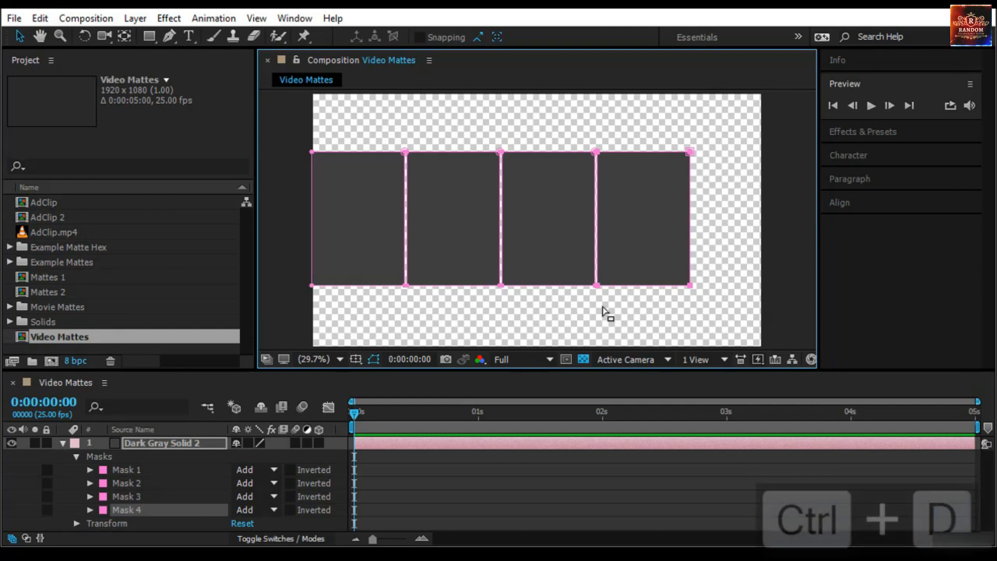
click(632, 285)
drag(632, 285, 727, 290)
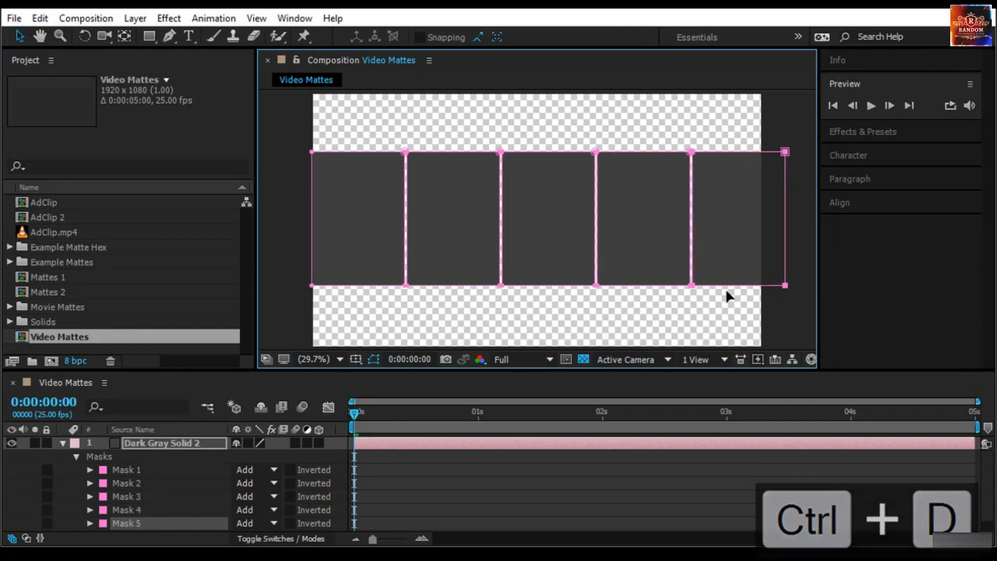
- Transform all five masks together so the row fits the frame's width, slightly taller and vertically centred
click(178, 469)
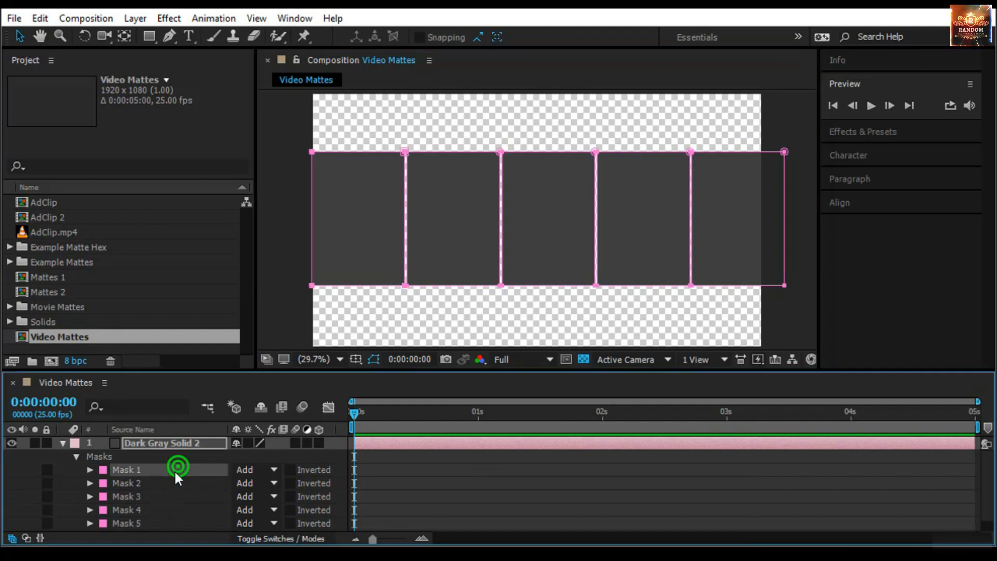
shift+click(136, 524)
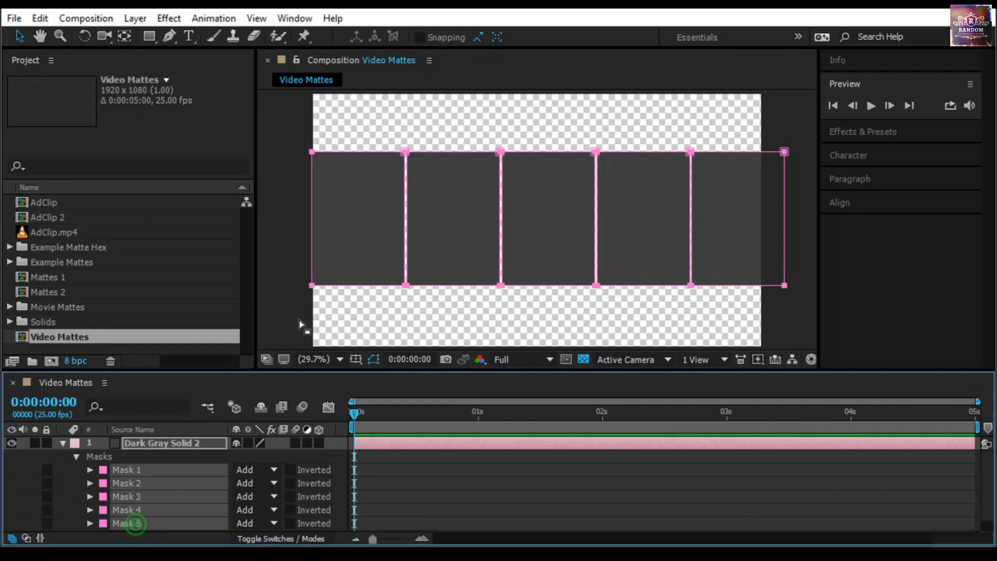
double_click(331, 286)
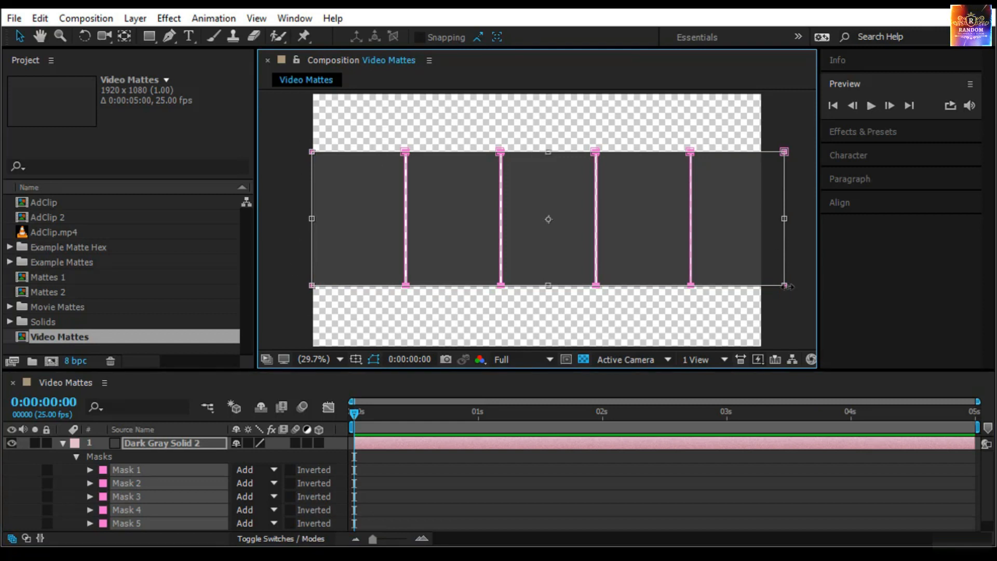
drag(786, 220, 763, 222)
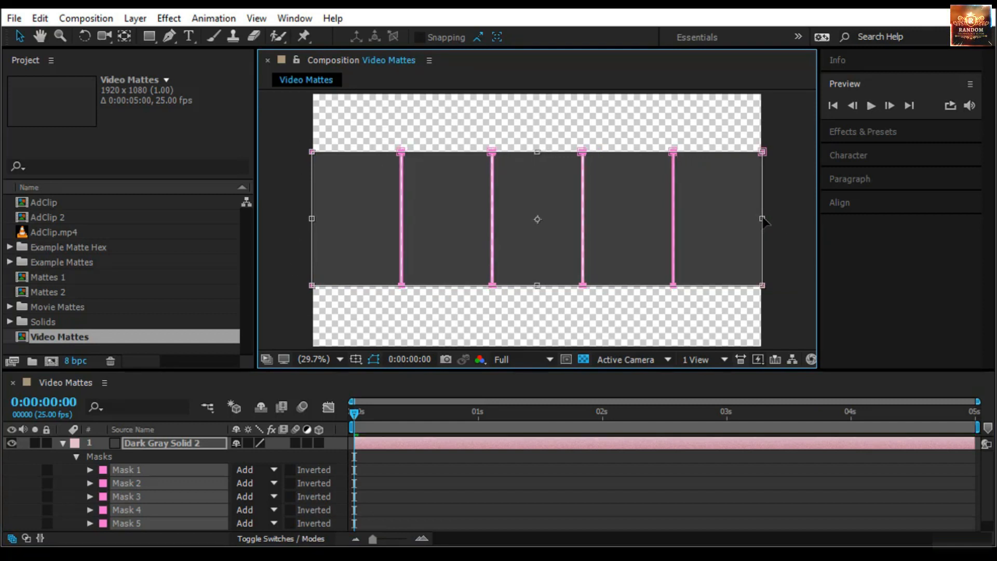
drag(537, 285, 539, 296)
drag(538, 260, 541, 257)
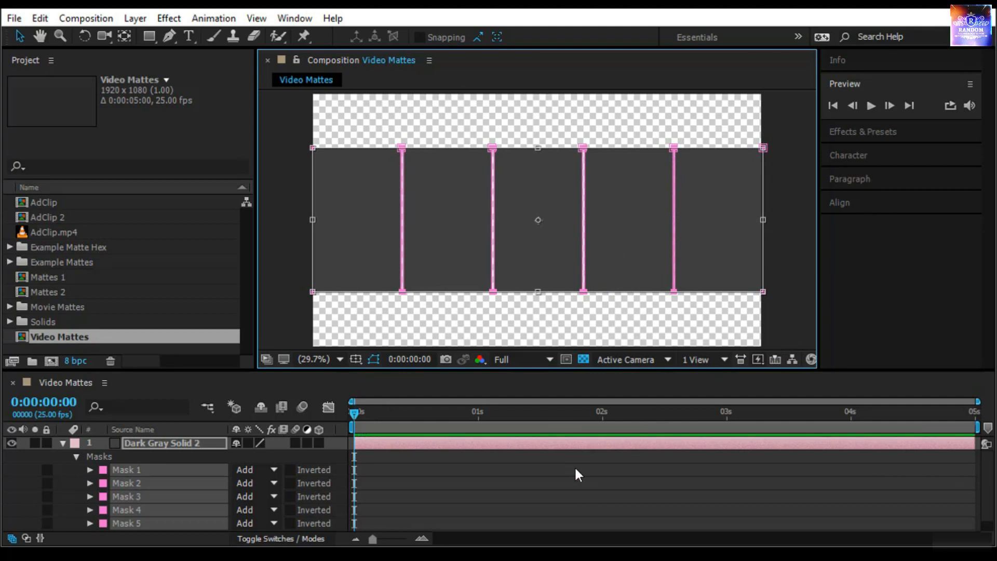
key(Return)
click(503, 501)
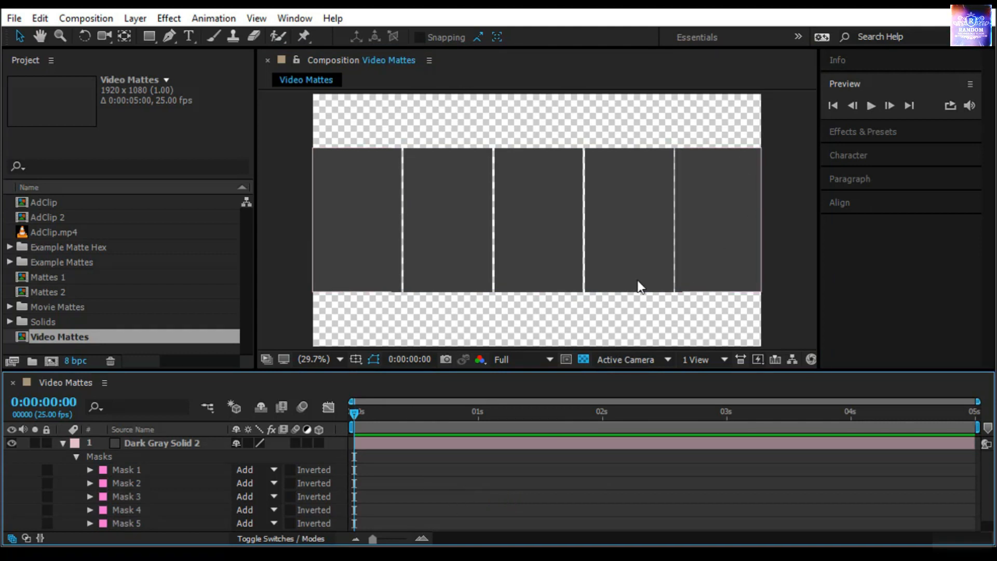
- Invert Mask 1 so it cuts a hole in the solid, and try the same option on Mask 2
click(161, 469)
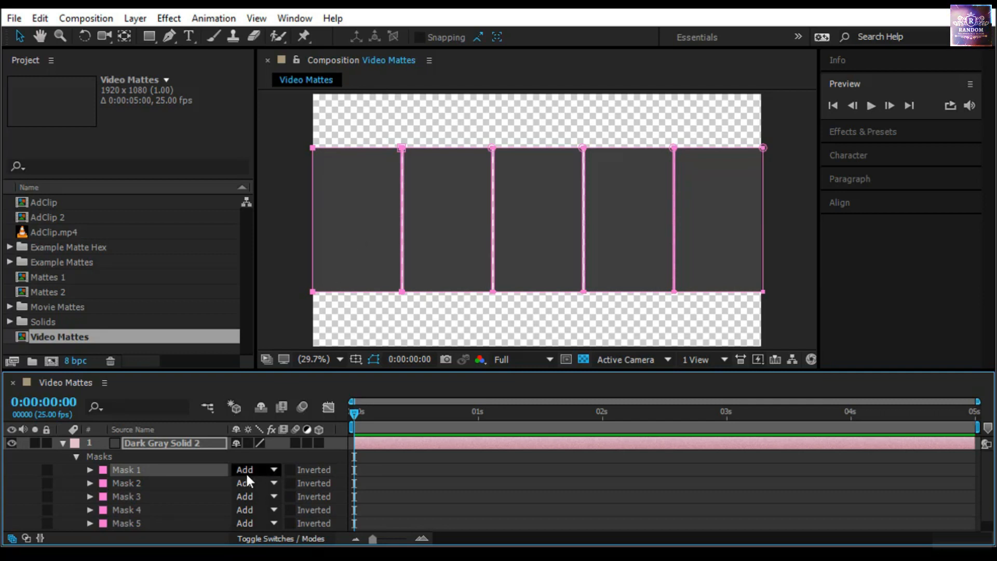
click(287, 470)
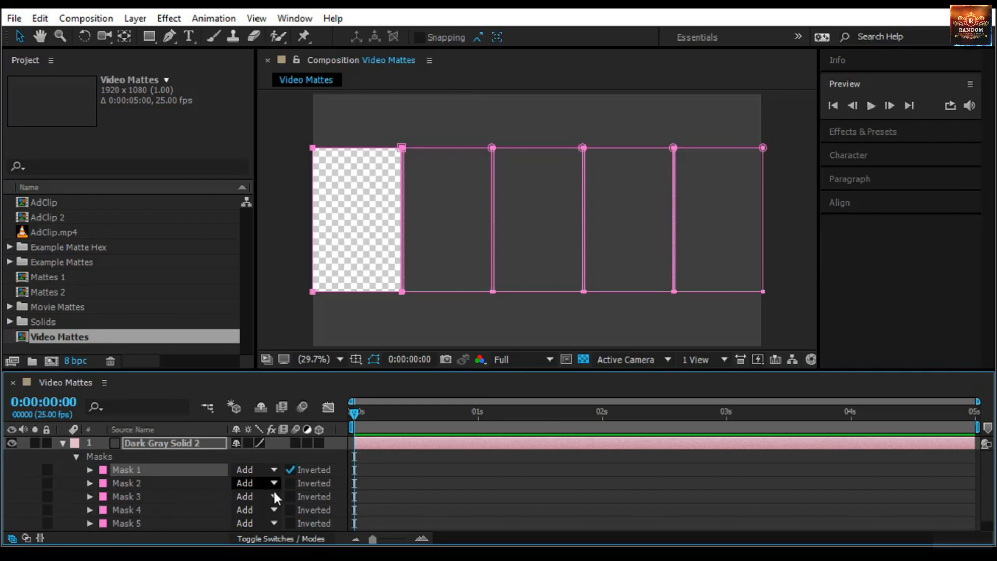
click(291, 482)
click(291, 482)
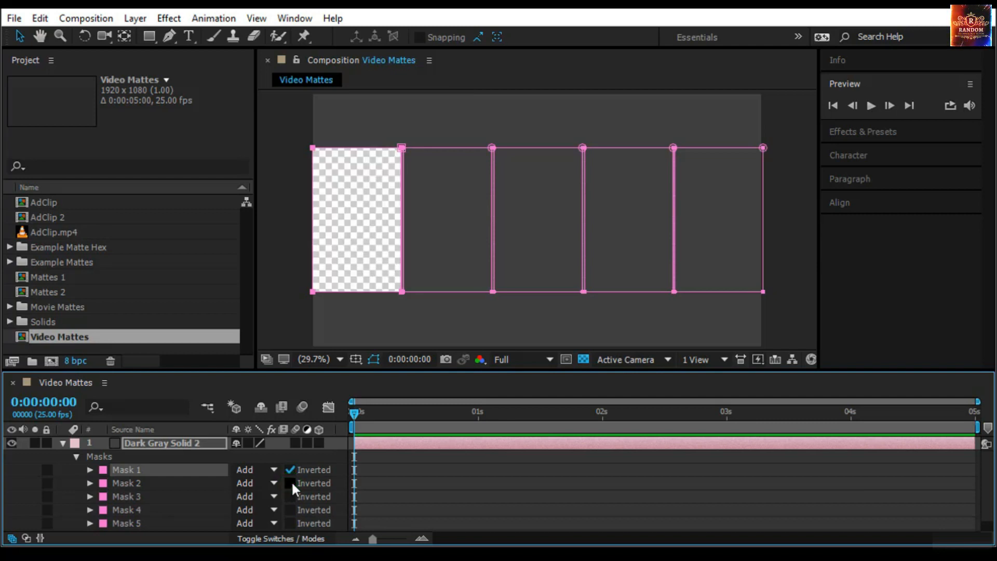
- Set the mode of Masks 2, 3, 4 and 5 to Subtract
click(244, 483)
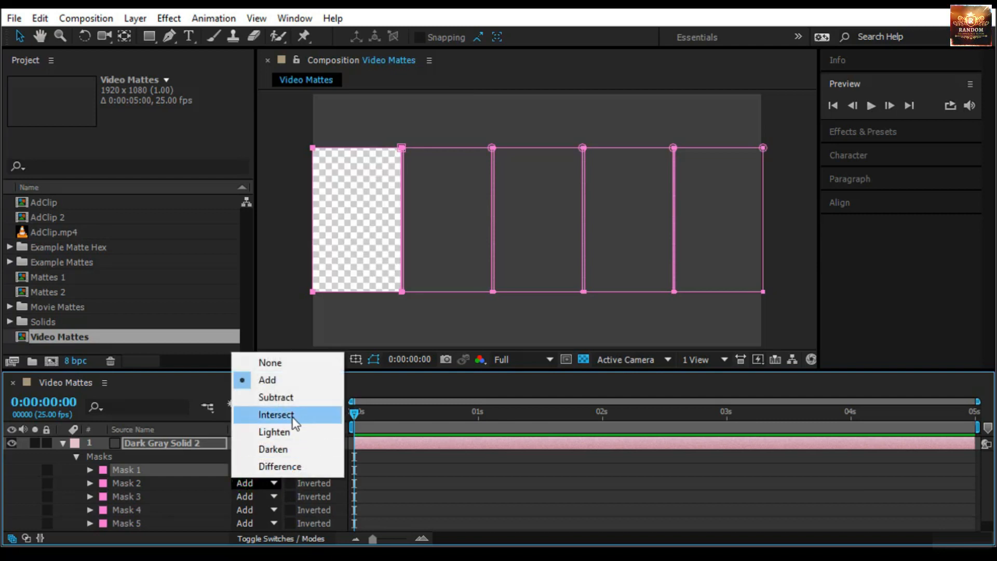
click(291, 398)
click(266, 497)
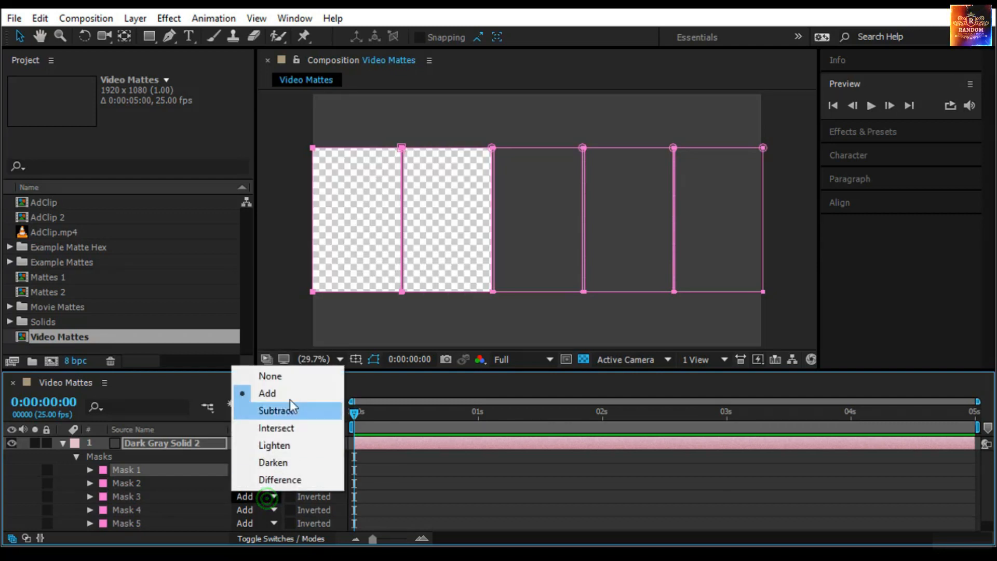
click(289, 411)
click(251, 509)
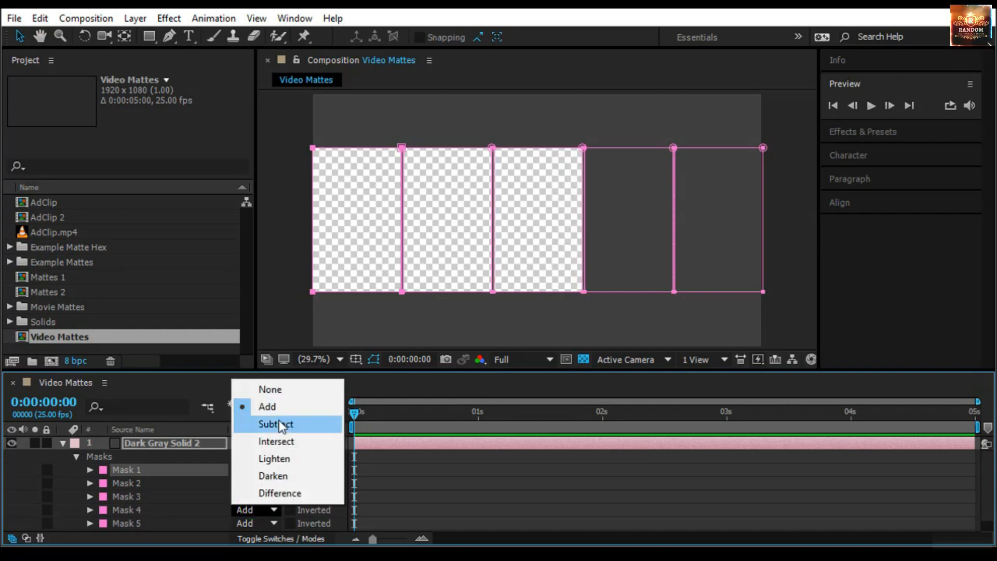
click(279, 423)
click(242, 522)
click(276, 437)
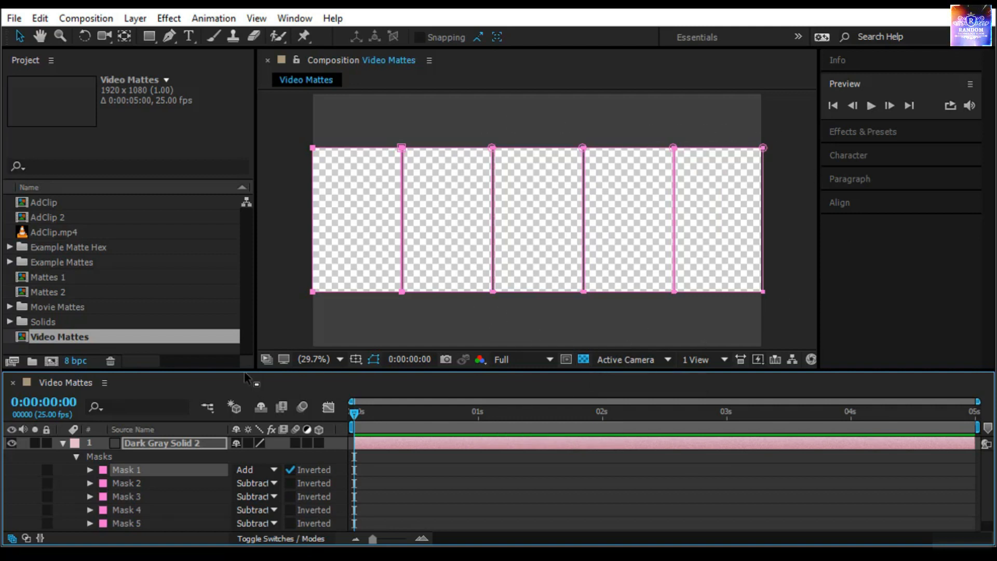
- Enlarge the timeline area, reveal the mask paths and set Mask Path keyframes for all five masks at 0:00:01:00
drag(246, 369, 246, 307)
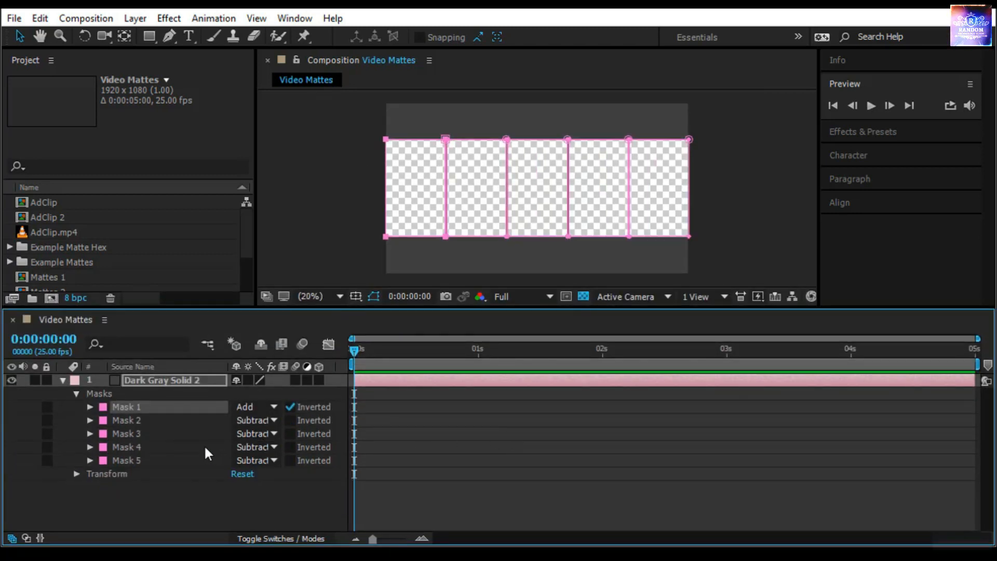
click(186, 381)
key(m)
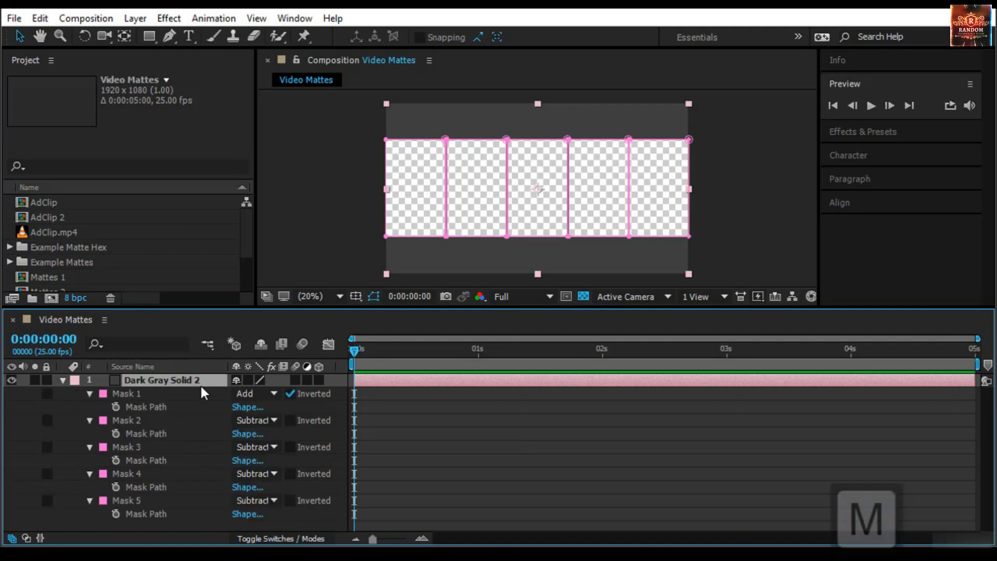
click(171, 394)
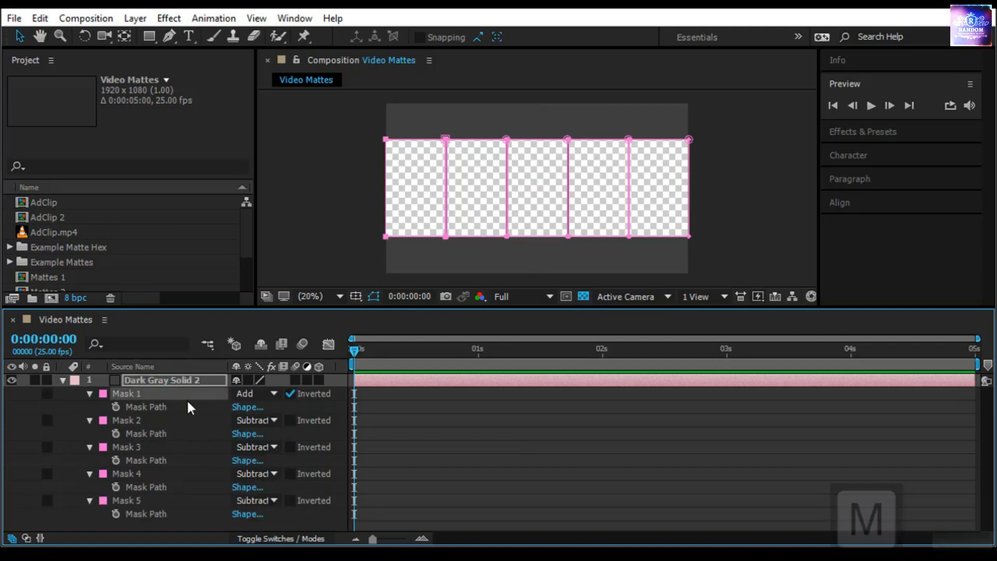
key(ctrl+a)
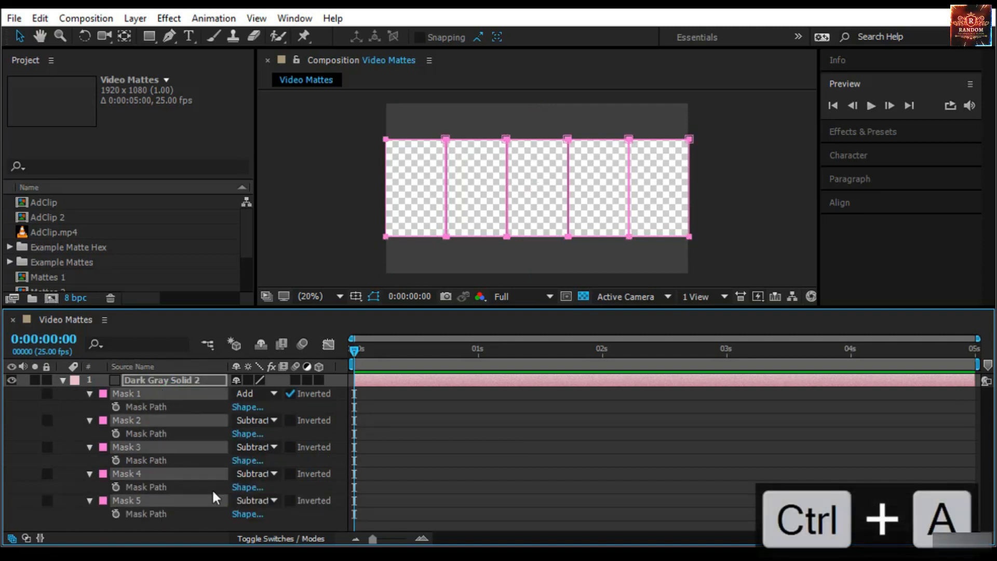
drag(354, 351, 477, 360)
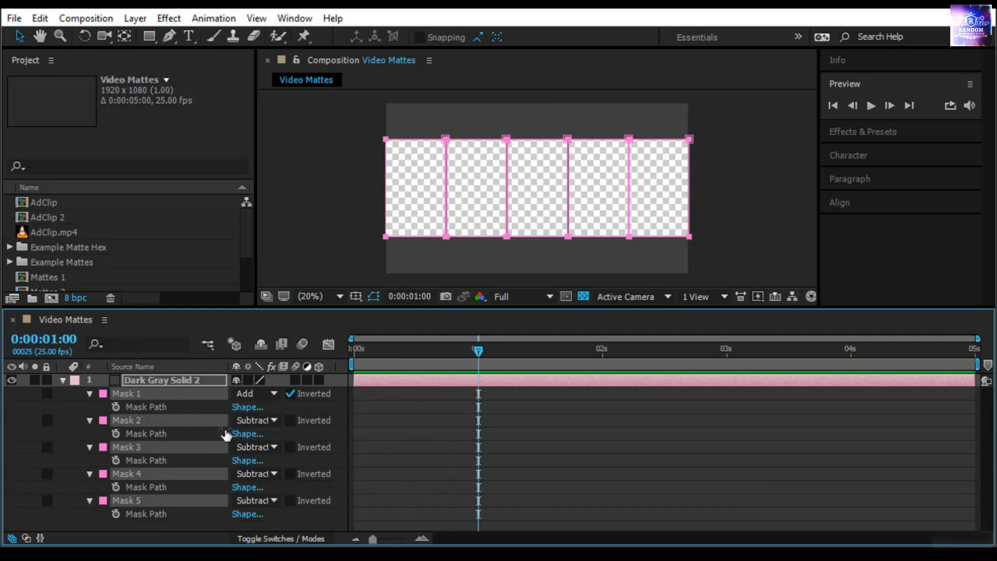
click(117, 407)
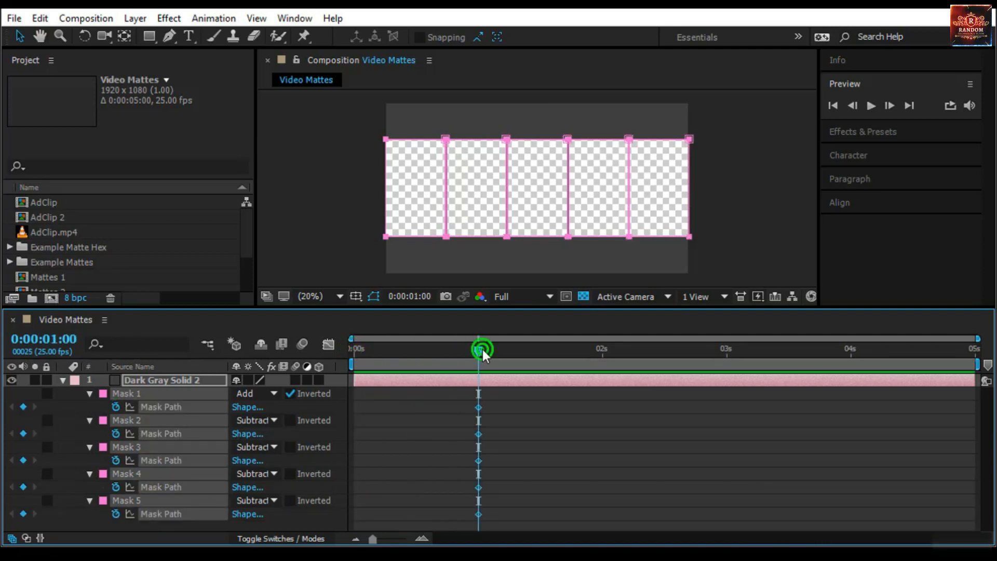
- At 0:00:00:00, move Mask 1 straight up until it is entirely above the frame
drag(483, 353, 317, 369)
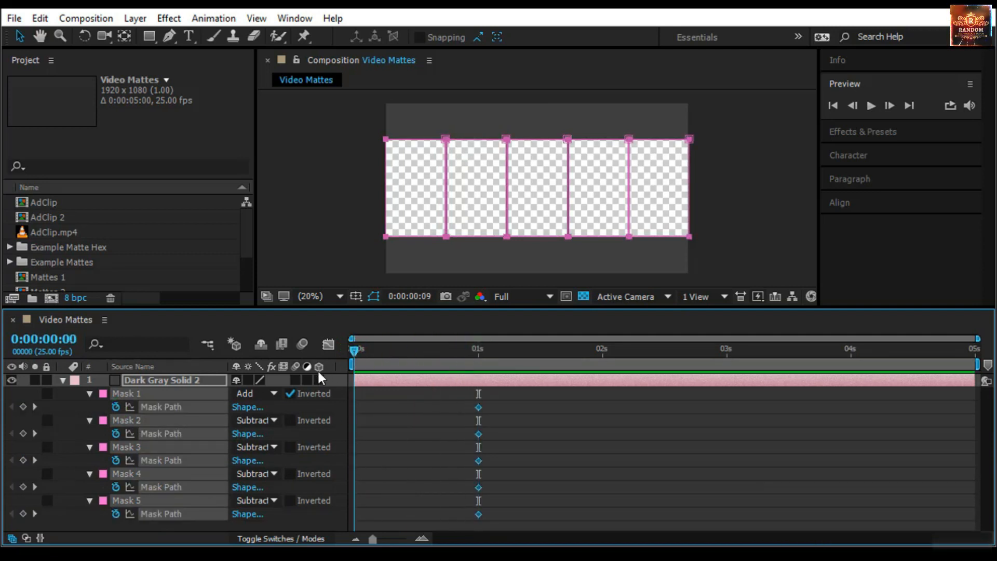
click(82, 518)
click(399, 224)
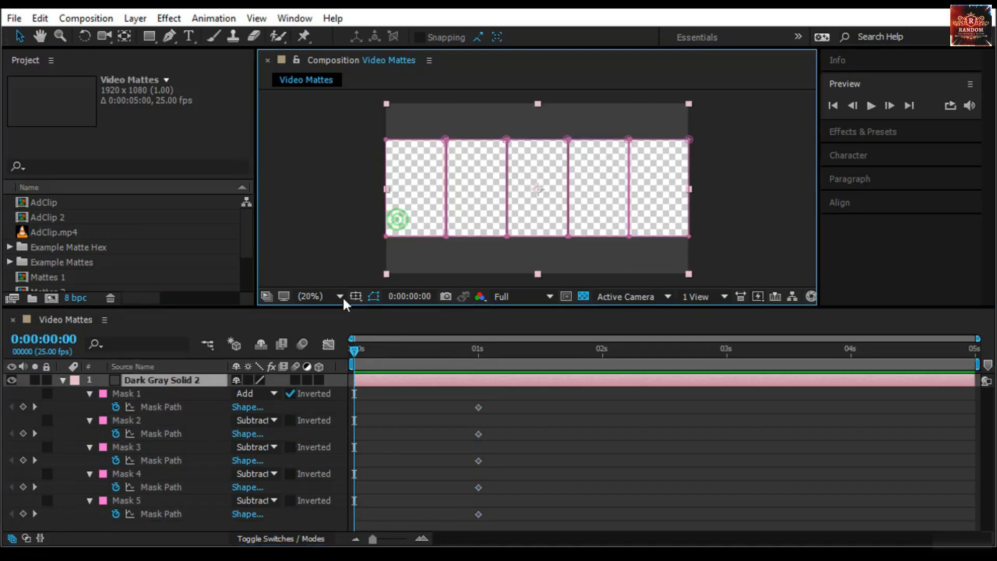
click(156, 407)
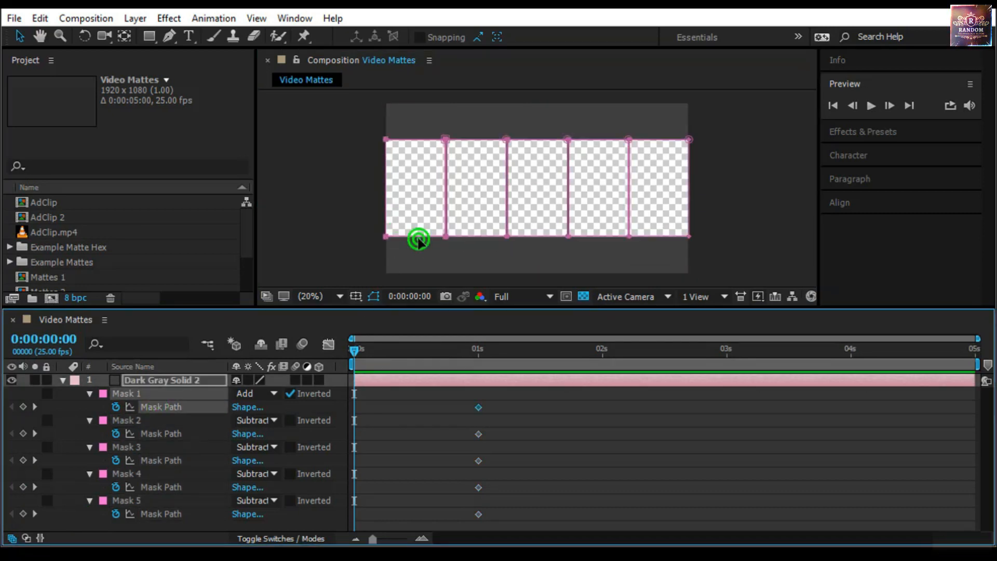
drag(418, 240, 428, 101)
- At the same start time, move Mask 2 straight down below the frame and Mask 3 straight up above it
click(179, 432)
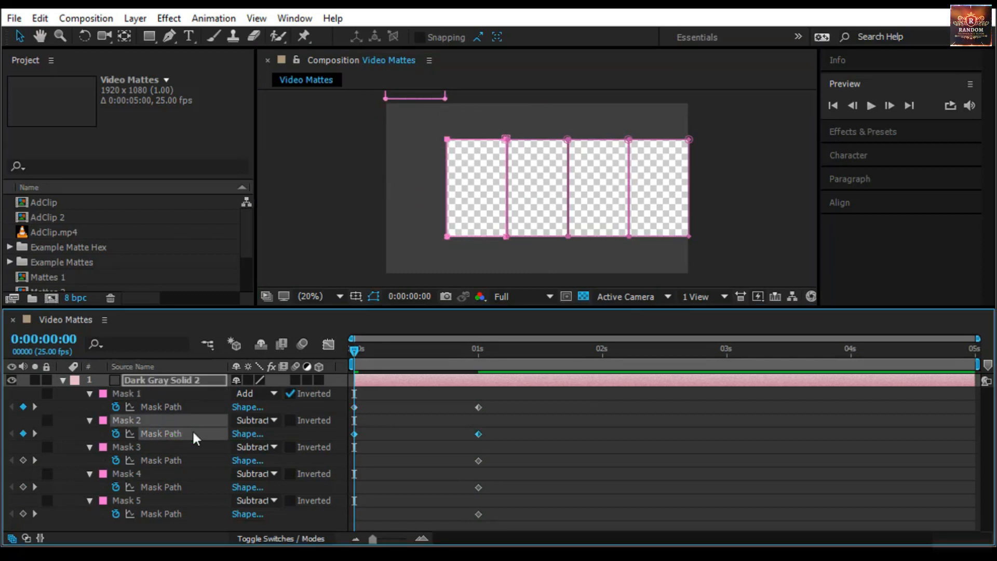
drag(478, 234, 480, 281)
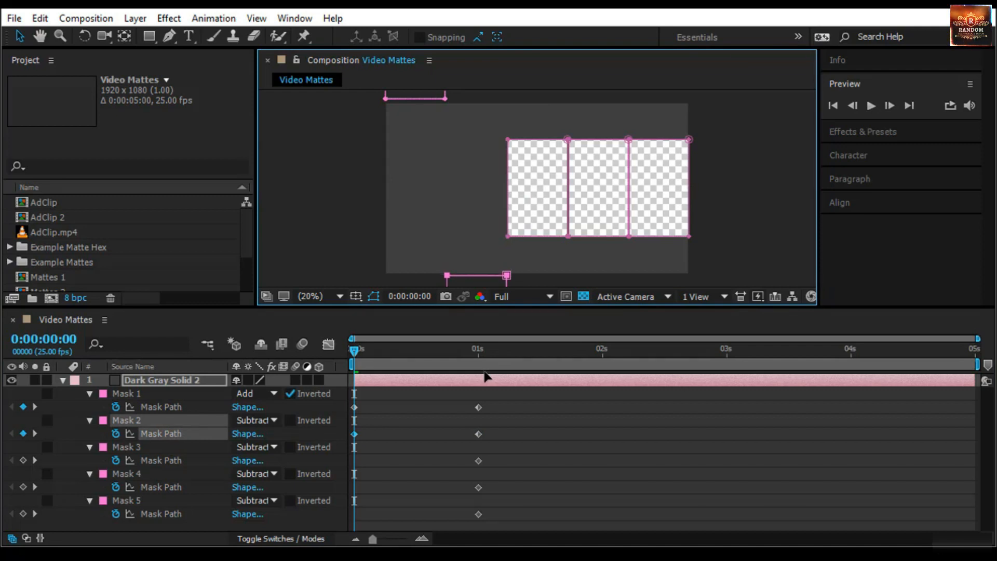
click(175, 461)
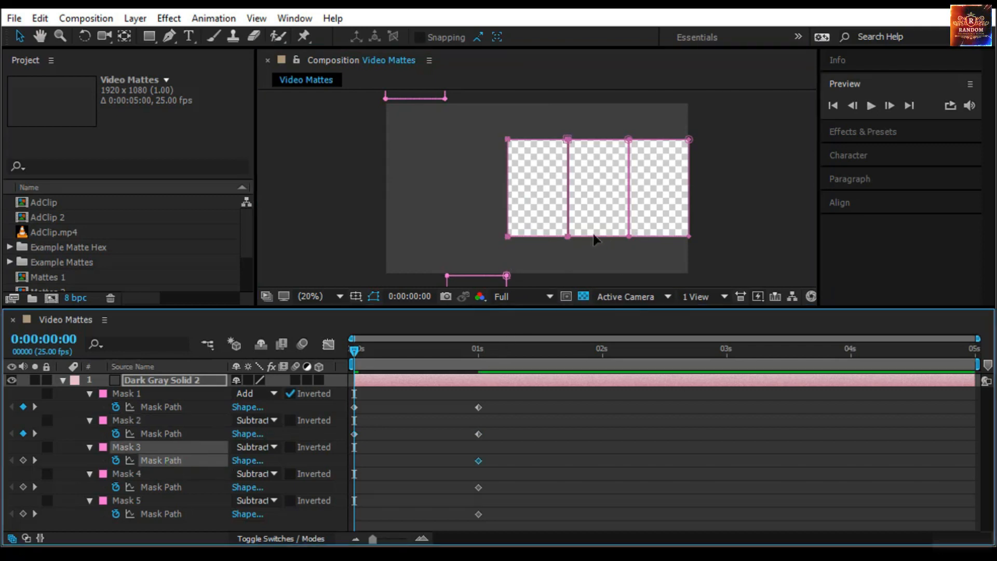
drag(547, 238, 551, 104)
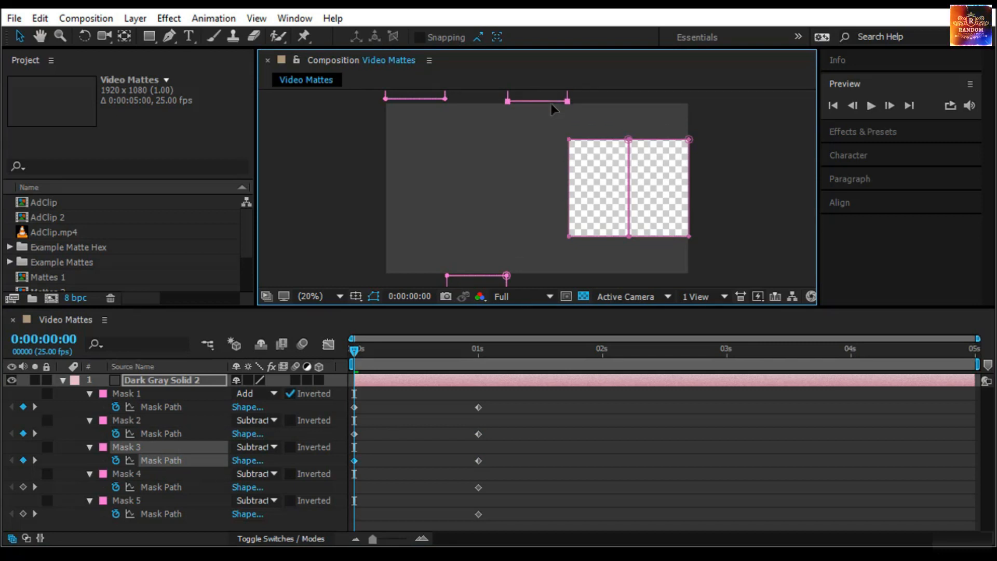
- At 0:00:00:00, move Mask 4 straight down below the frame and Mask 5 straight up above it, and preview the animation
click(172, 487)
drag(610, 239, 613, 381)
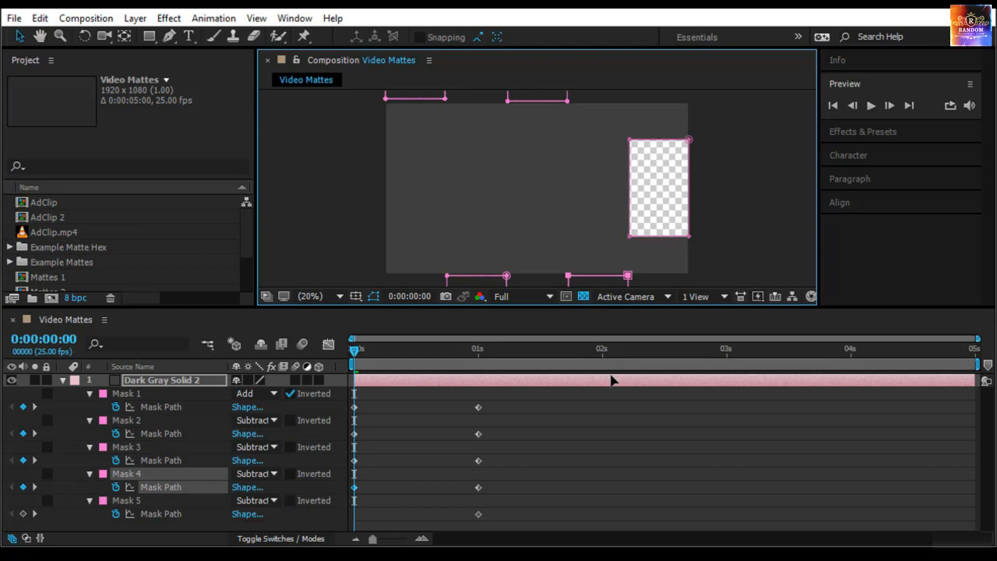
click(163, 514)
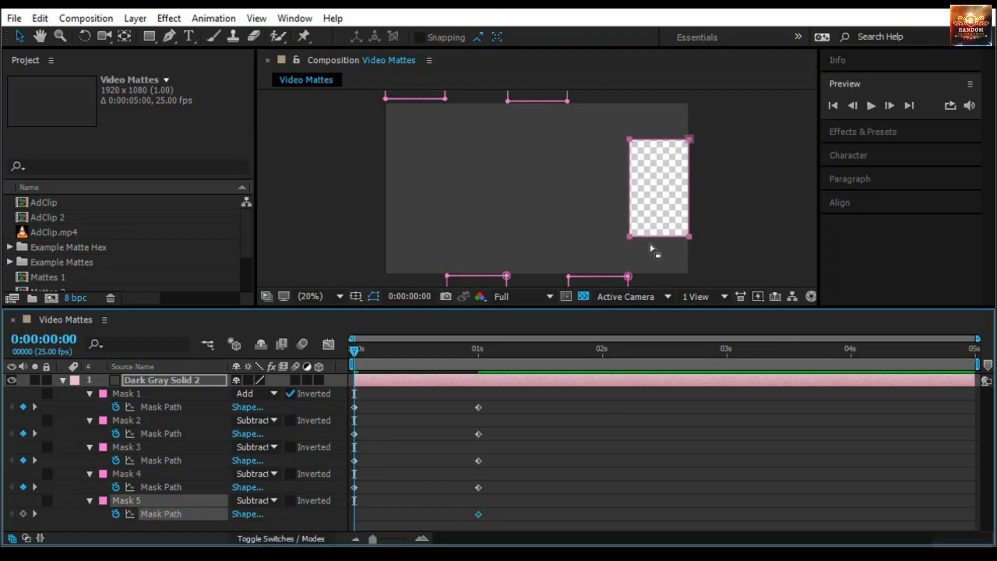
drag(655, 237, 658, 104)
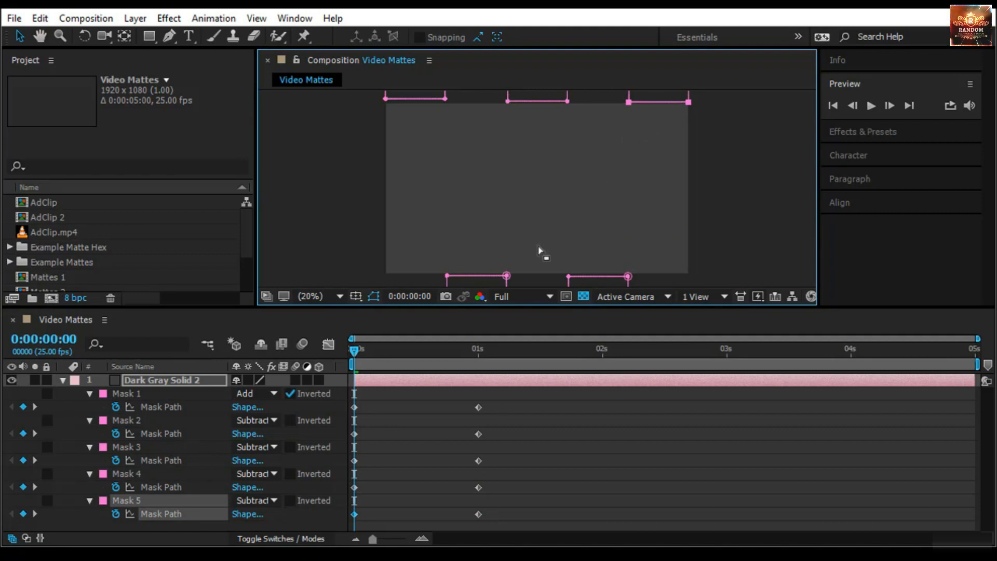
key(space)
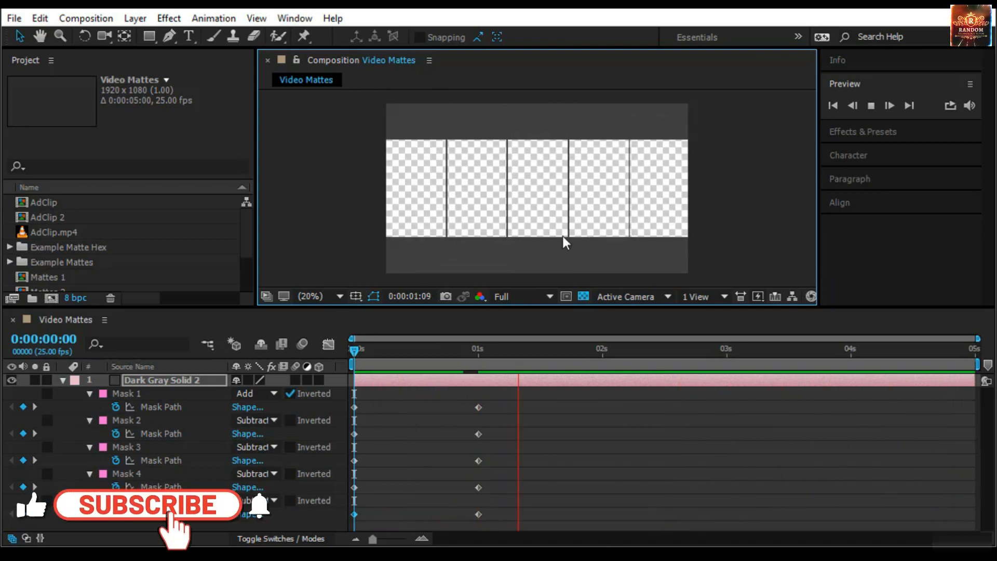
- Enlarge the timeline area, select the Mask Path keyframes of all five masks and apply Easy Ease
drag(348, 307, 346, 269)
drag(516, 357, 320, 487)
key(F9)
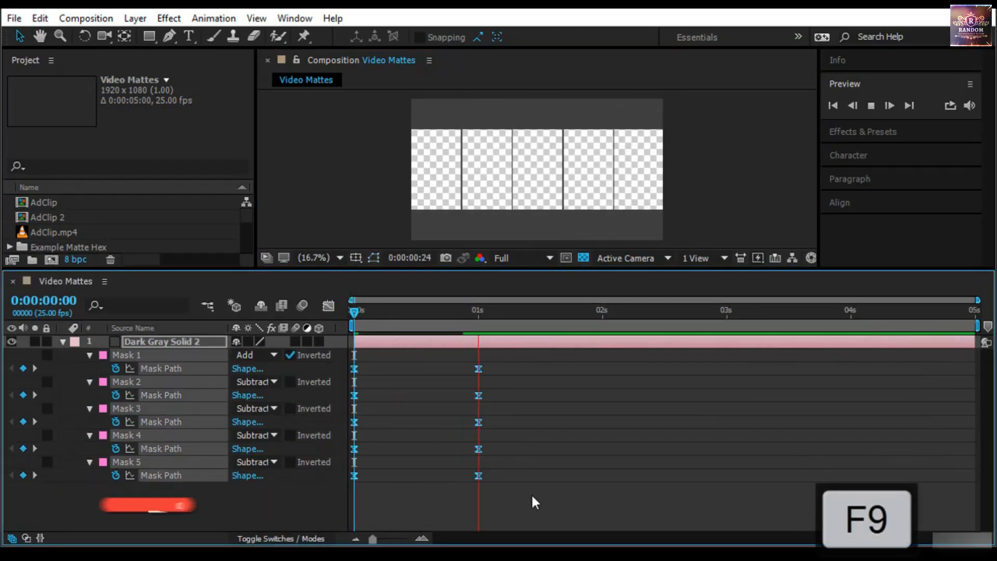
- In the Graph Editor, move the end keyframes to 0:00:02:00 and shape the speed curve into an early peak with a long ease-out
click(328, 305)
click(501, 480)
drag(451, 503, 449, 502)
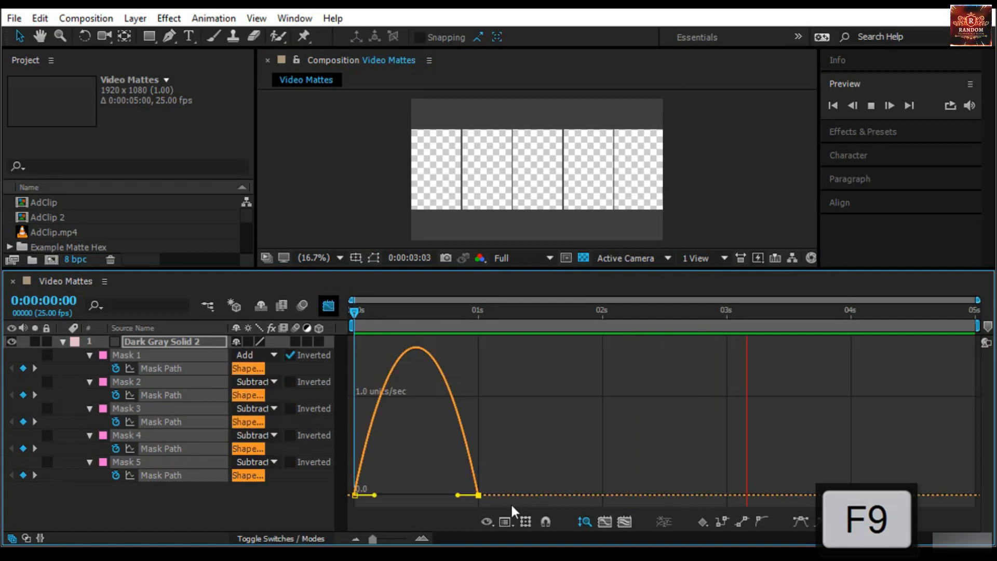
click(353, 311)
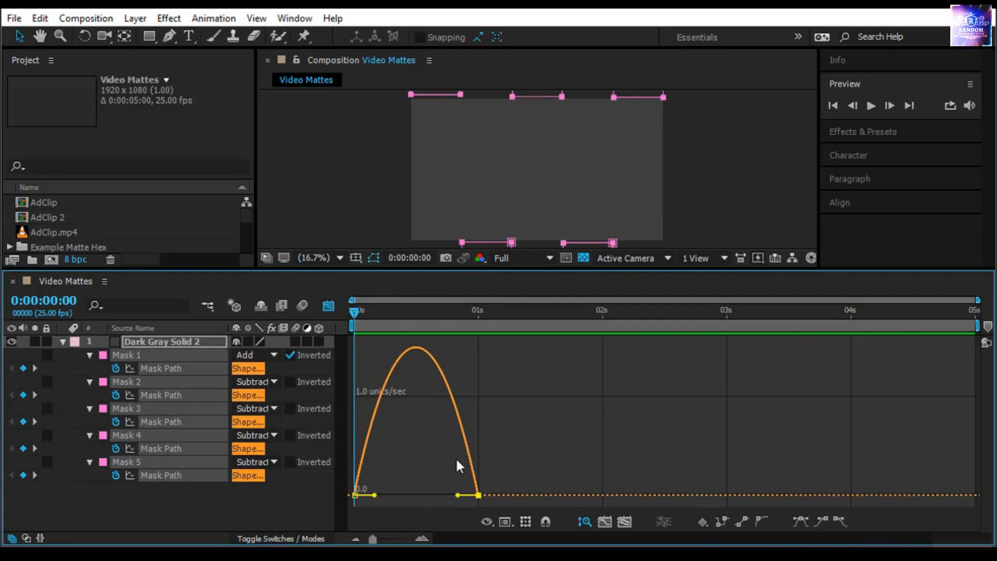
click(478, 495)
mouse_move(478, 495)
mouse_down()
mouse_move(608, 498)
mouse_move(471, 489)
mouse_up()
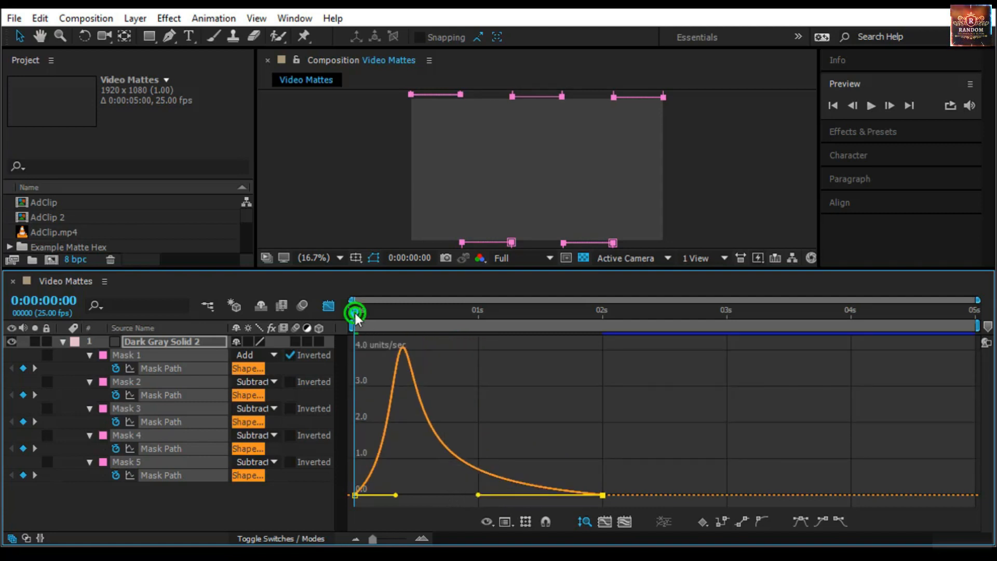
drag(357, 318, 307, 417)
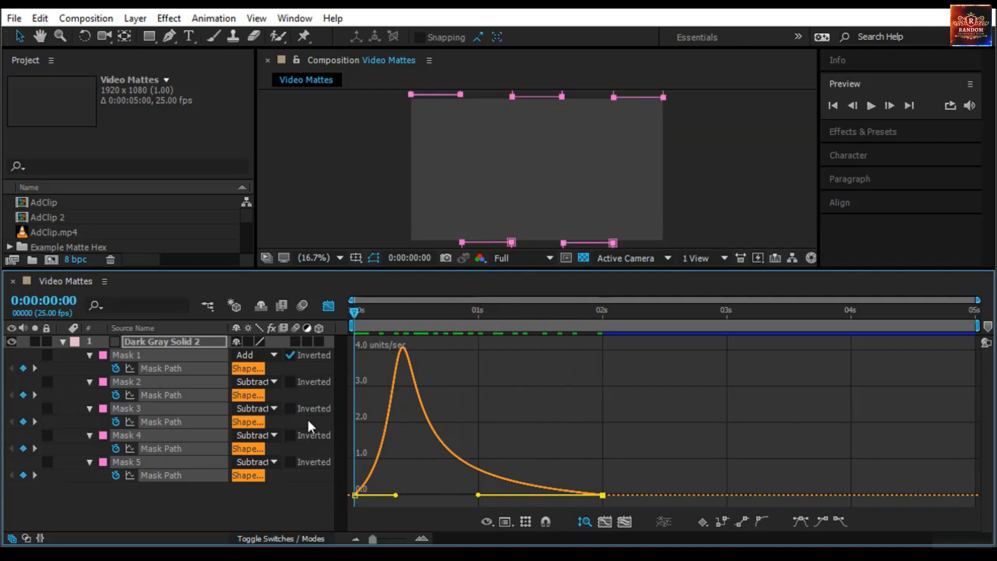
key(space)
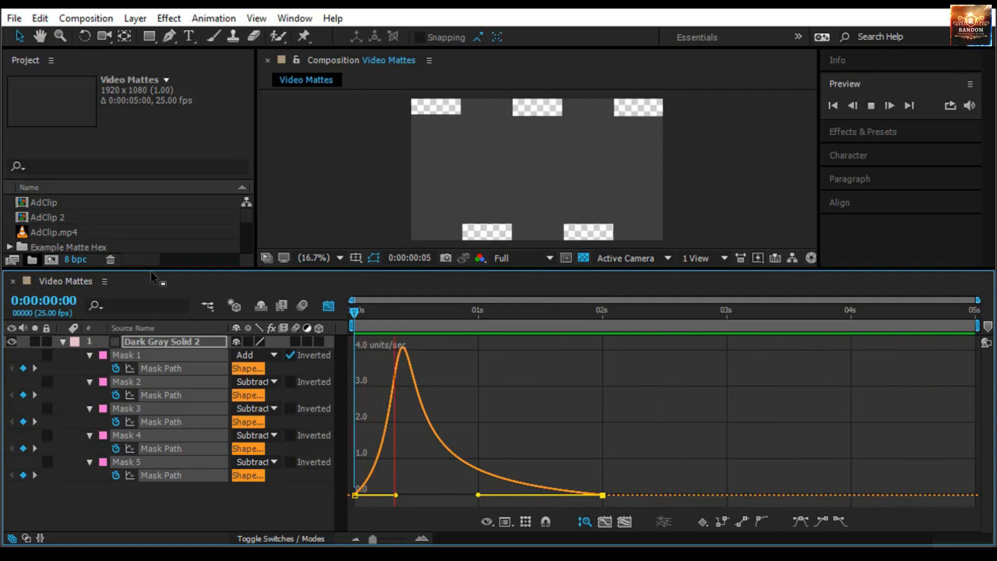
- Enlarge the project area and create a new composition from AdClip.mp4
drag(161, 269, 160, 342)
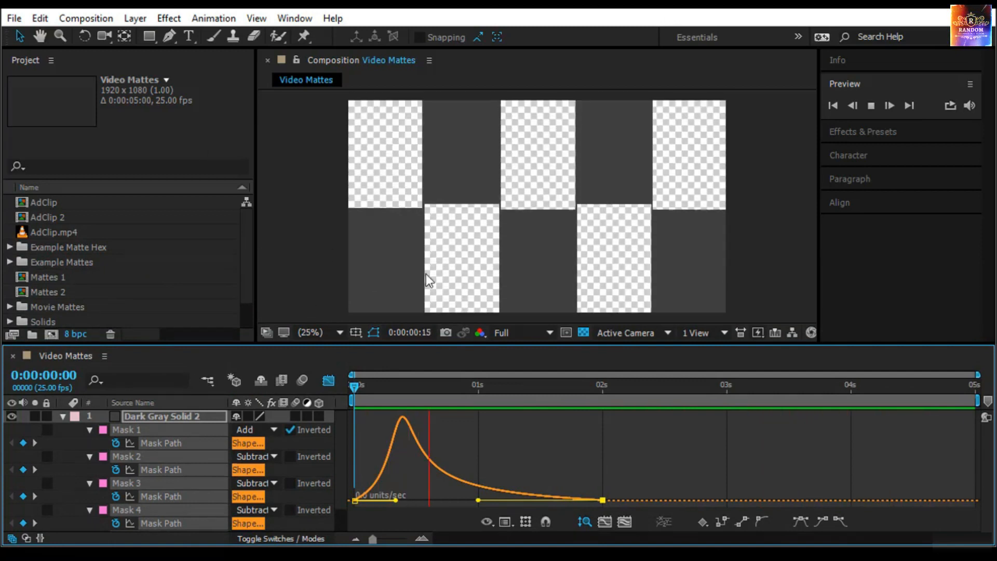
click(73, 233)
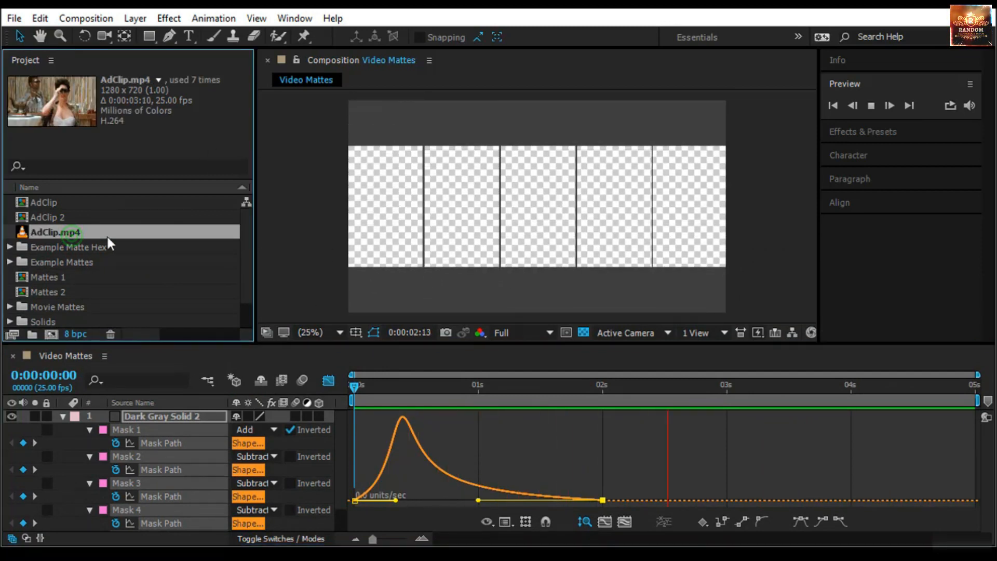
drag(91, 235, 51, 335)
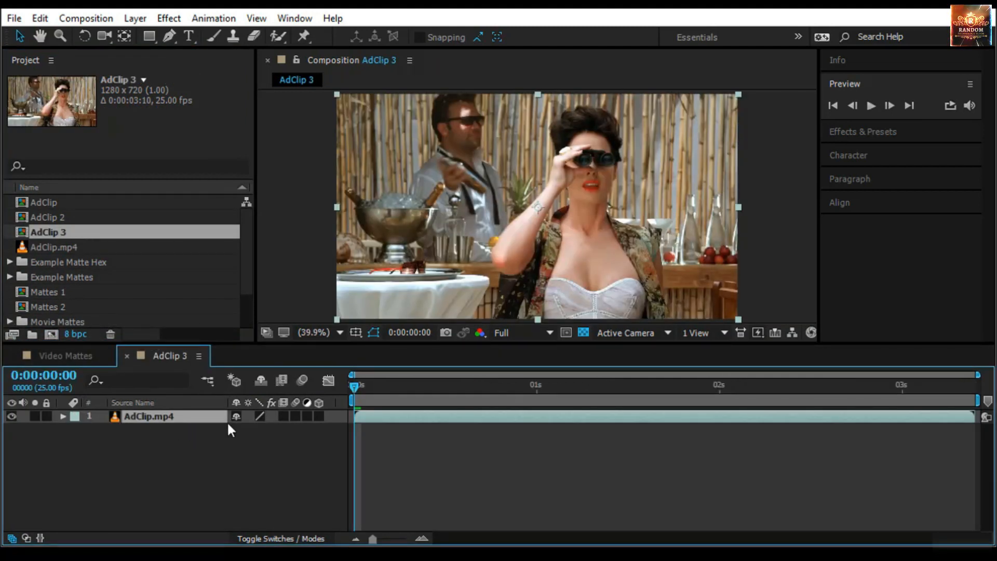
click(191, 473)
- Place the Video Mattes composition above AdClip.mp4 in AdClip 3 and preview the matte animation over the clip
scroll(117, 316, down, 1)
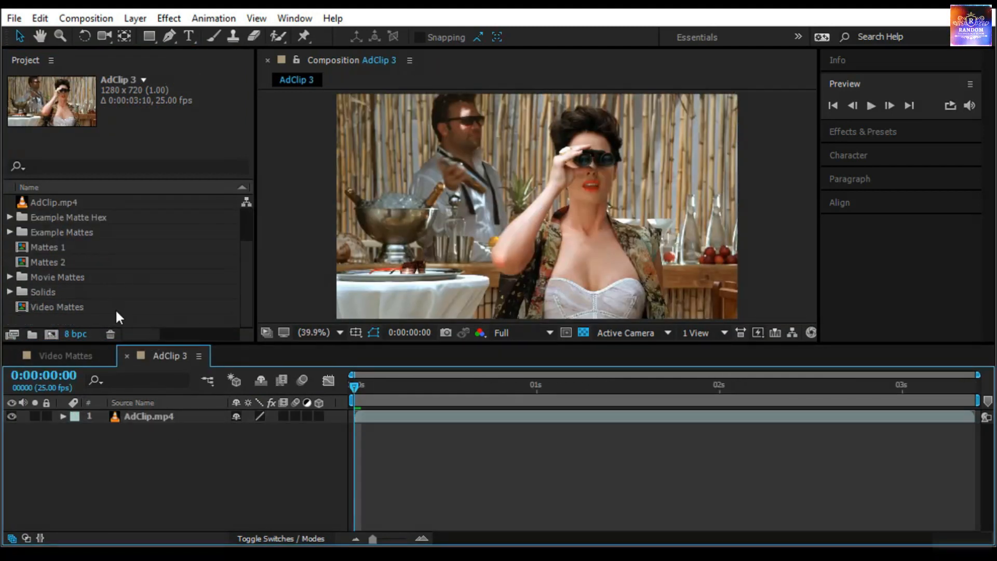
click(85, 309)
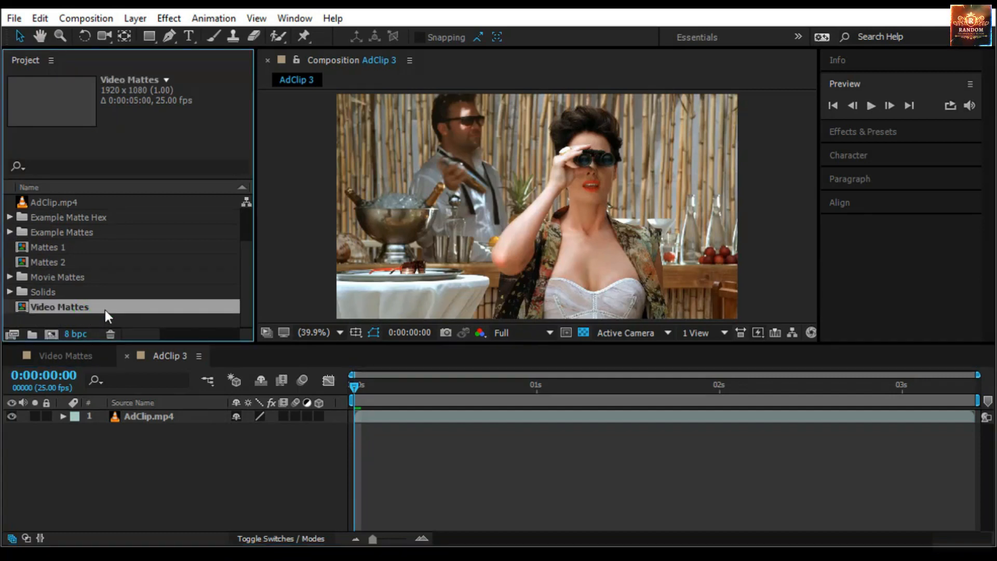
drag(105, 310, 121, 416)
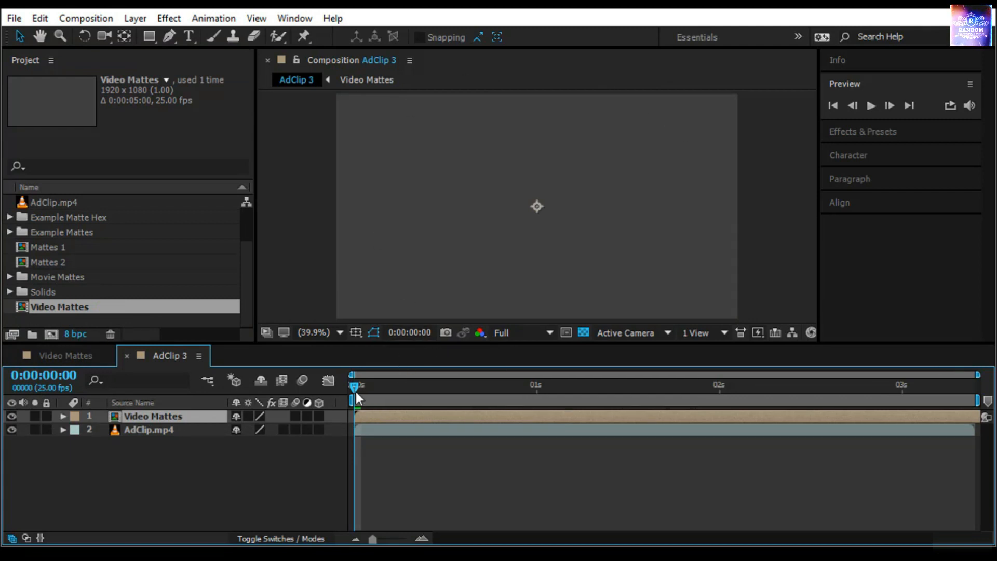
drag(357, 391, 490, 451)
key(space)
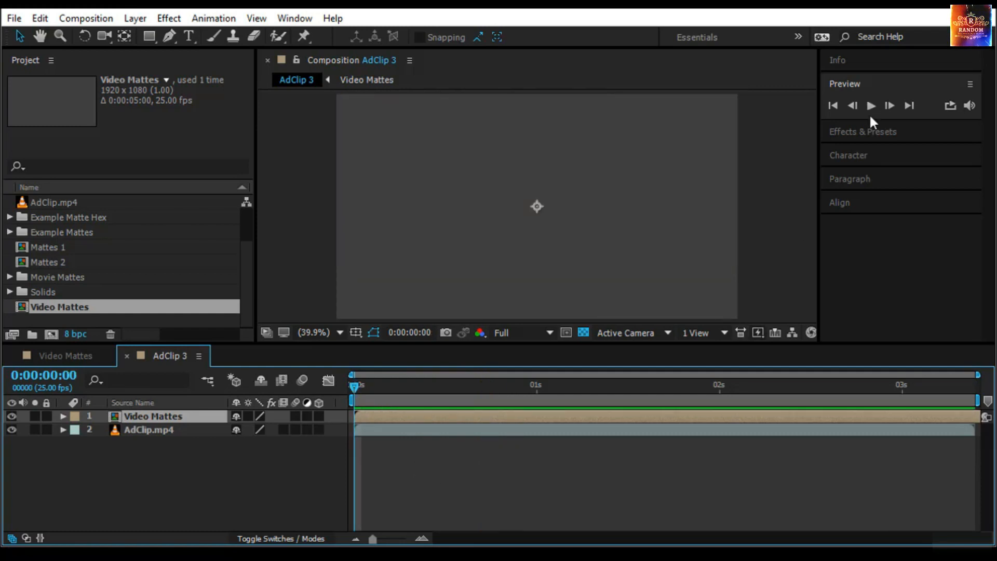
click(871, 106)
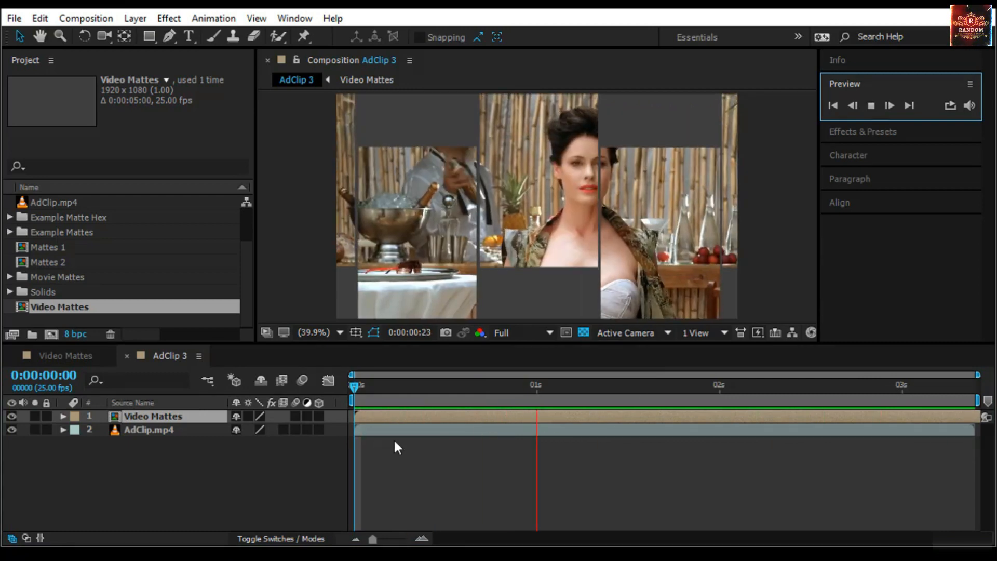
- Scale the Video Mattes layer with Fit to Comp
right_click(180, 413)
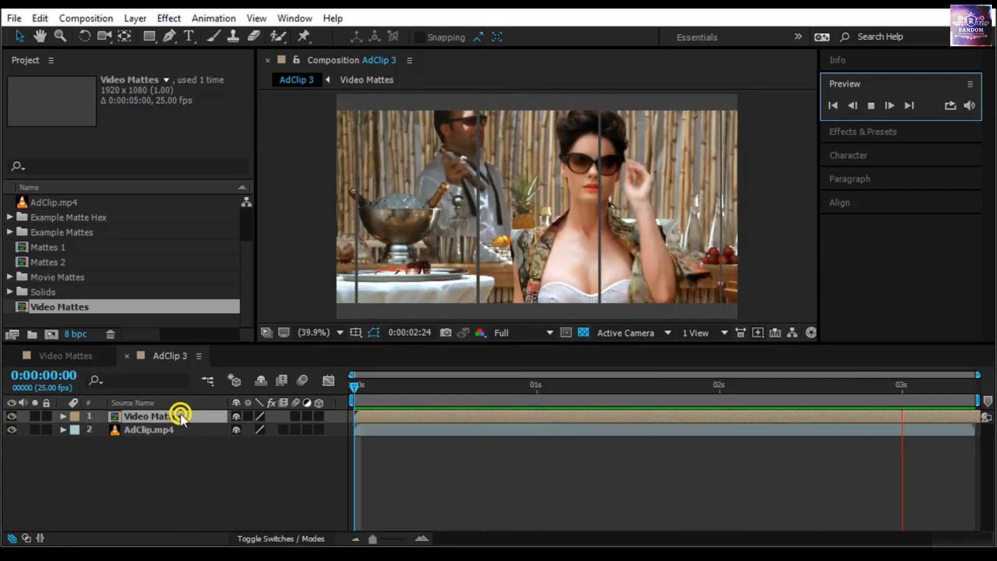
mouse_move(259, 133)
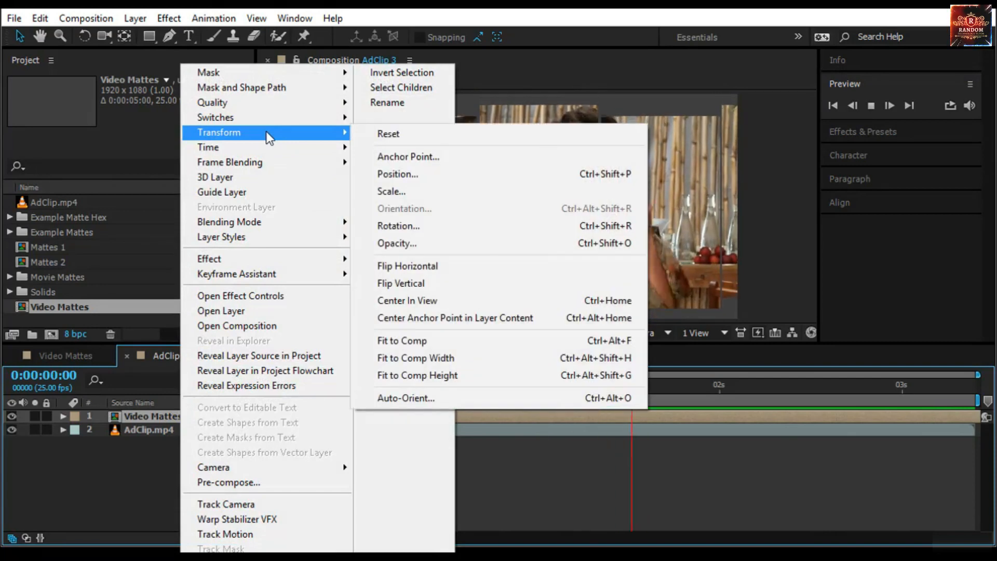
click(525, 341)
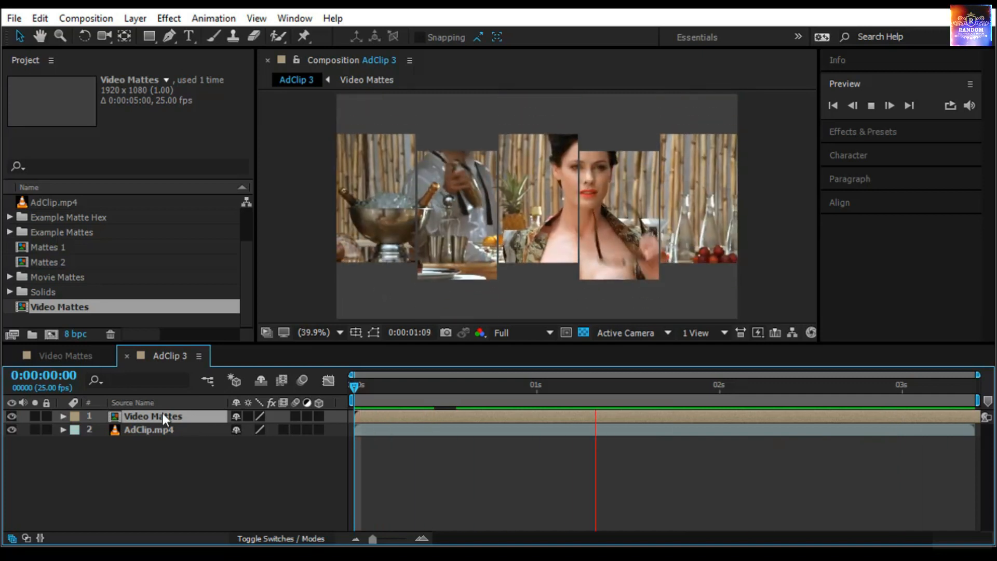
- Change the dark gray solid inside Video Mattes to black and preview the result in AdClip 3
double_click(163, 418)
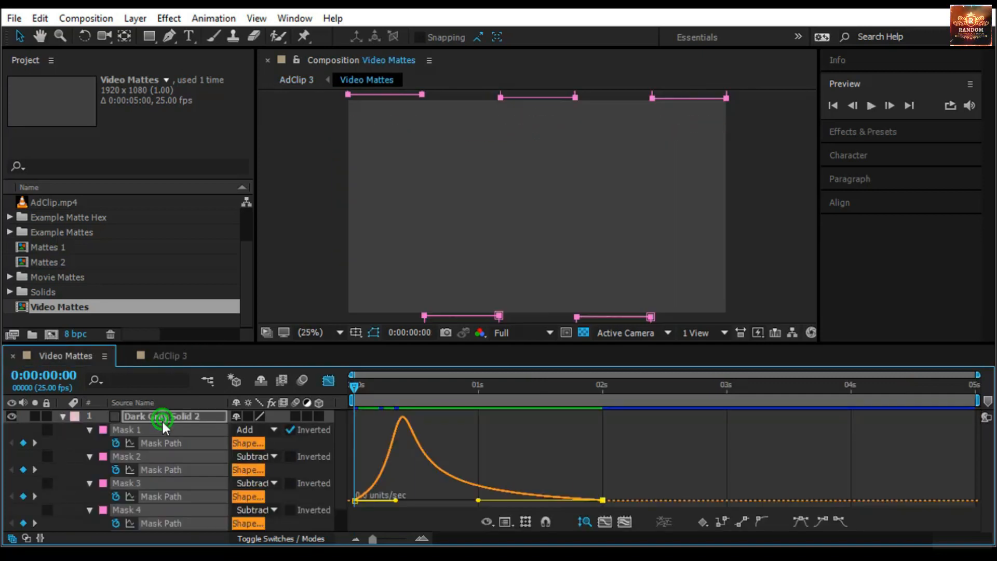
click(155, 416)
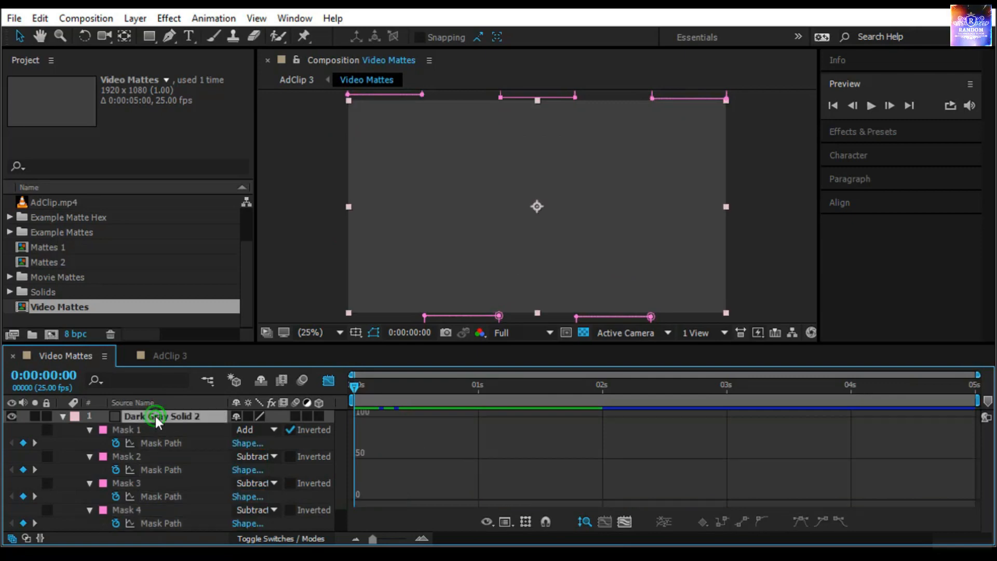
click(135, 18)
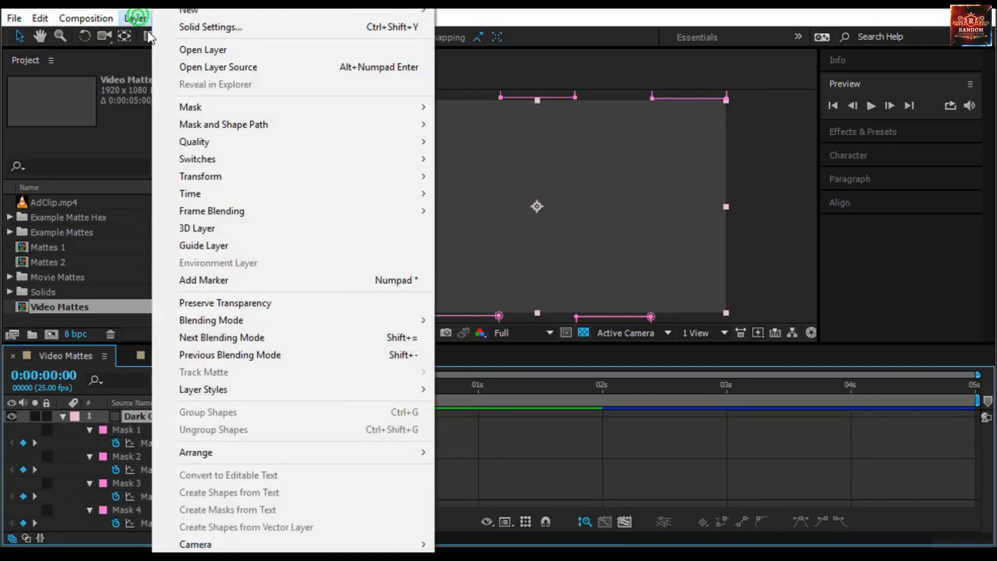
click(191, 29)
click(173, 263)
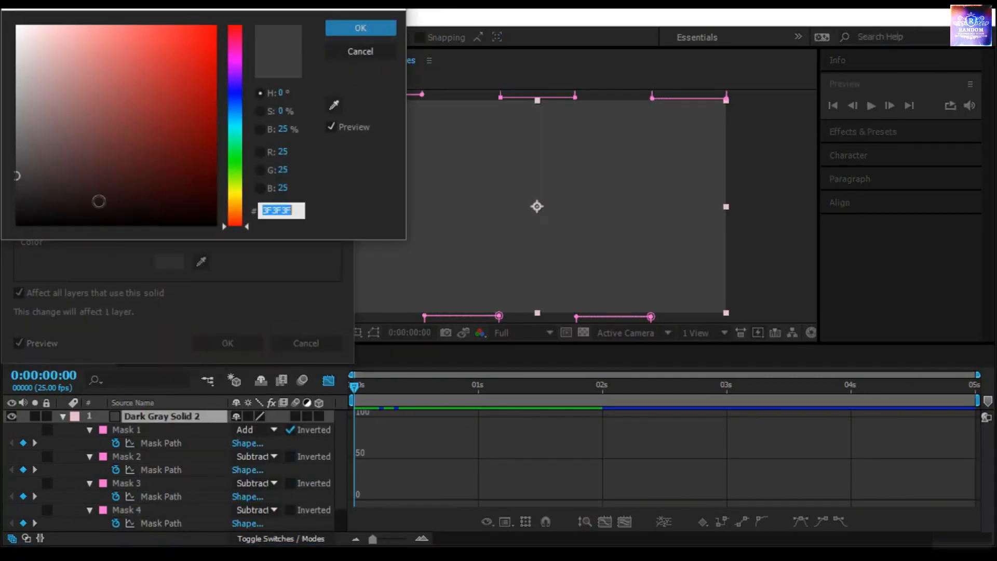
drag(97, 171, 17, 224)
click(382, 25)
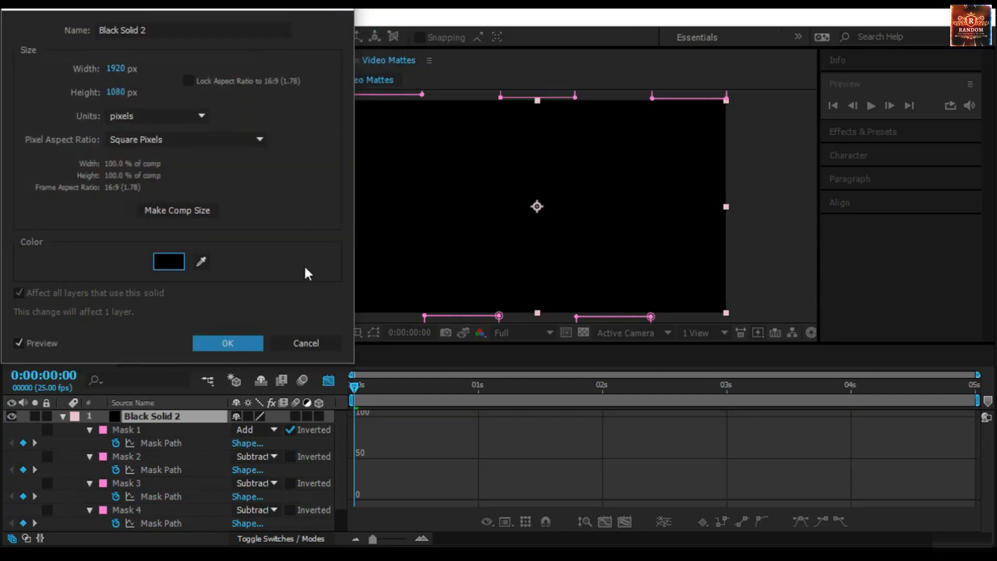
click(248, 341)
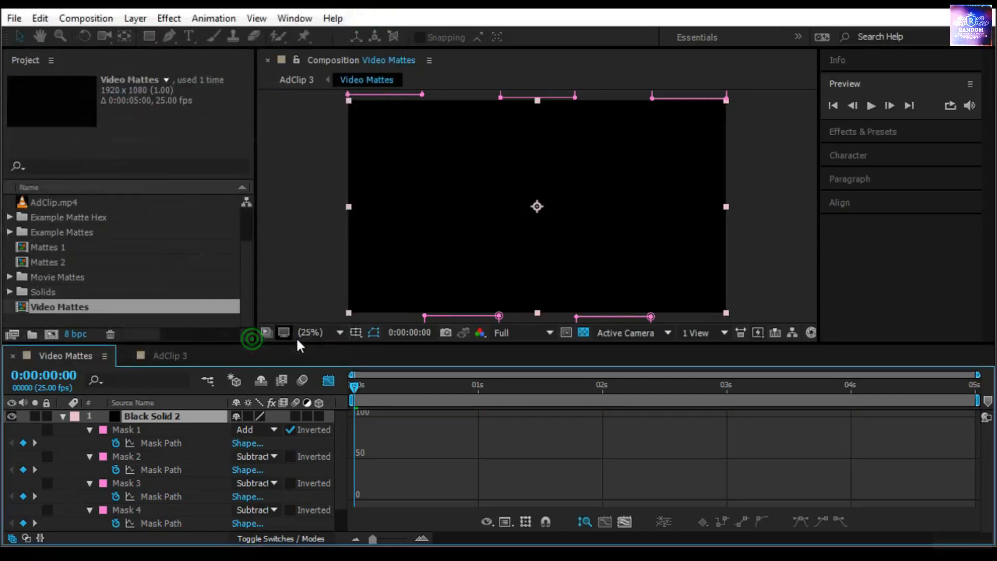
click(177, 356)
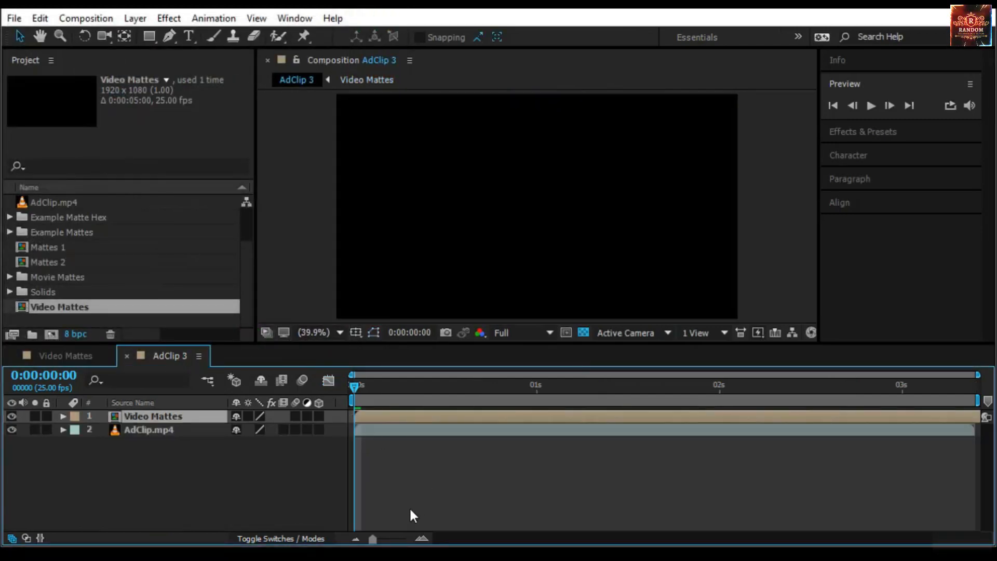
key(space)
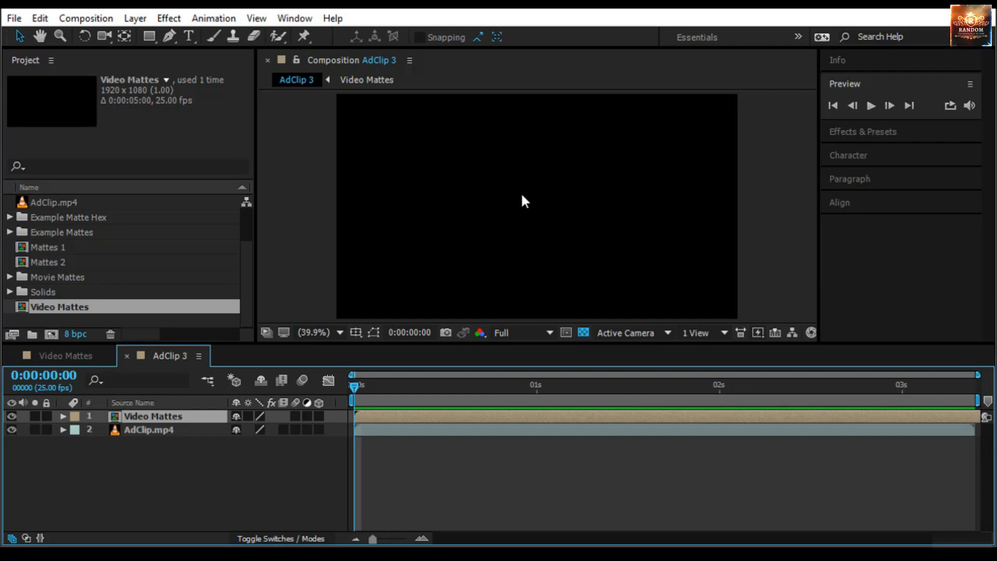
- Display AdClip 3's Mode and TrkMat columns and scrub through the matte movement there and in Video Mattes up to 0:00:02:23
click(27, 537)
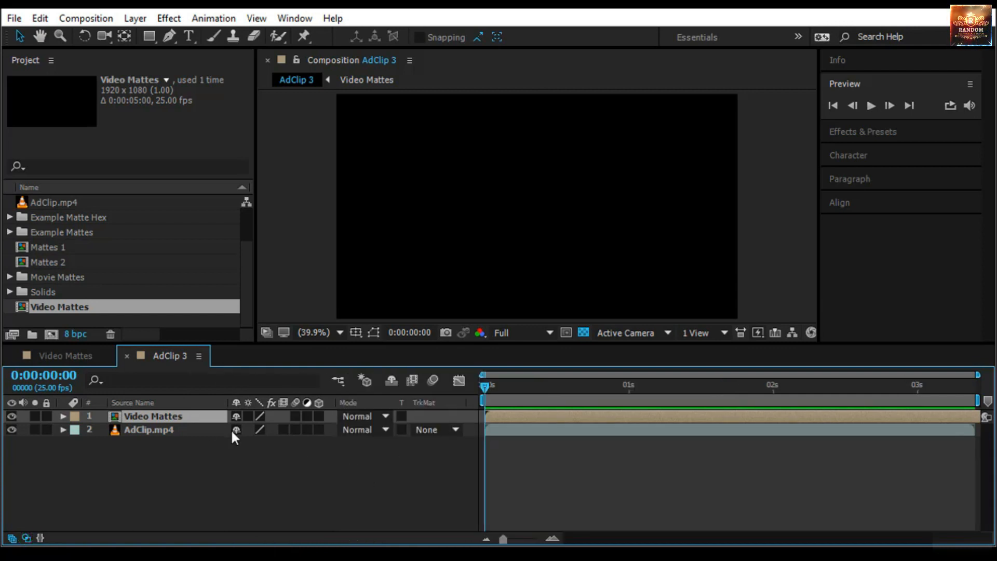
drag(490, 385, 679, 409)
click(57, 355)
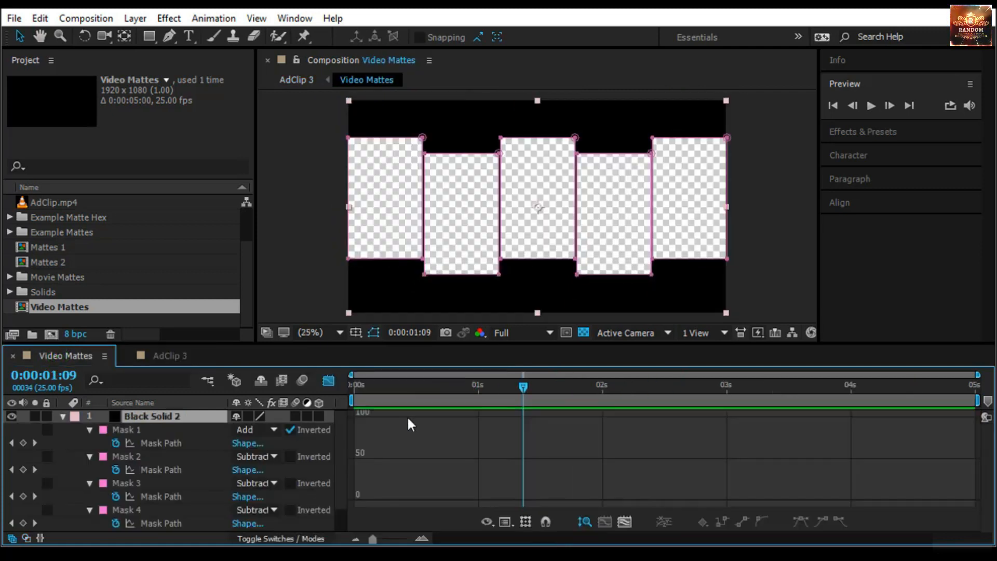
drag(522, 386, 717, 442)
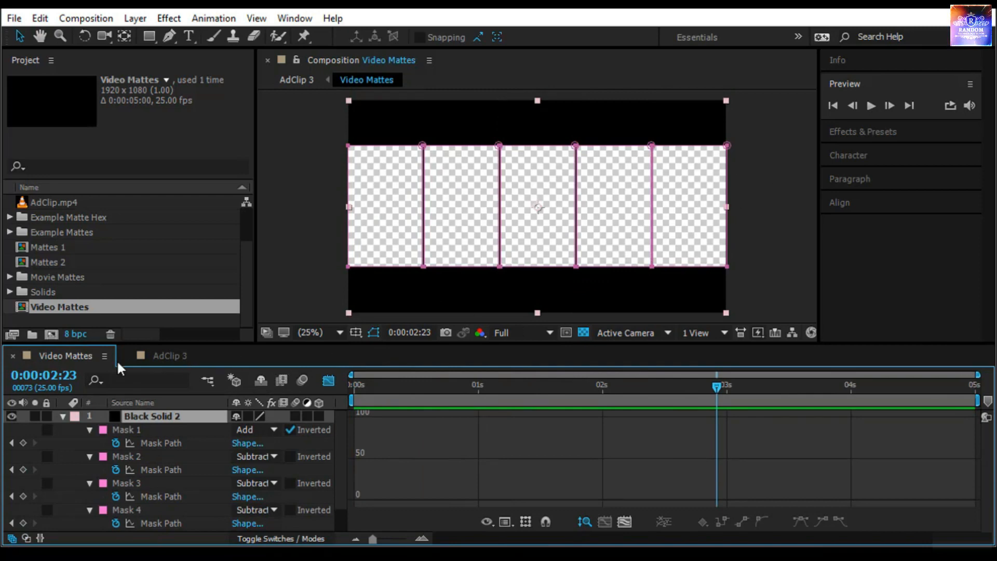
- Add Video Mattes to the render queue and delete the finished Movie Mattes entry
click(90, 20)
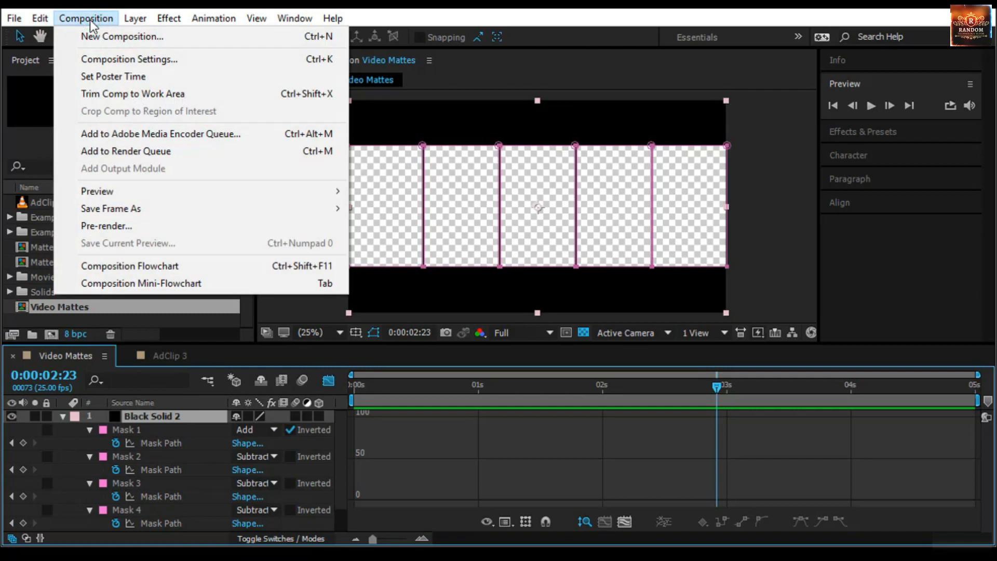
click(130, 150)
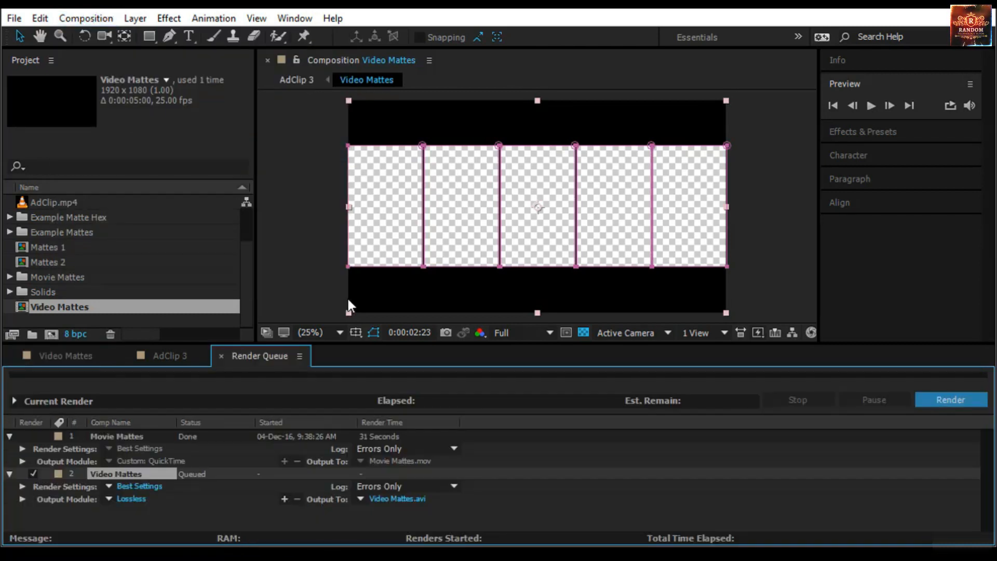
click(140, 436)
key(Delete)
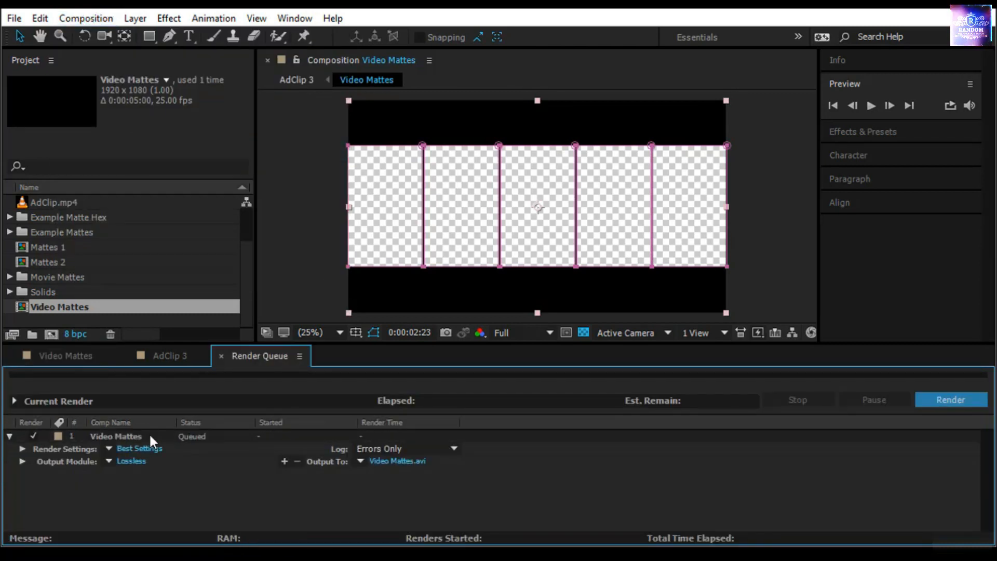
- Accept the Best render settings for Video Mattes and set its output format to QuickTime with the Animation codec at quality 100
click(148, 450)
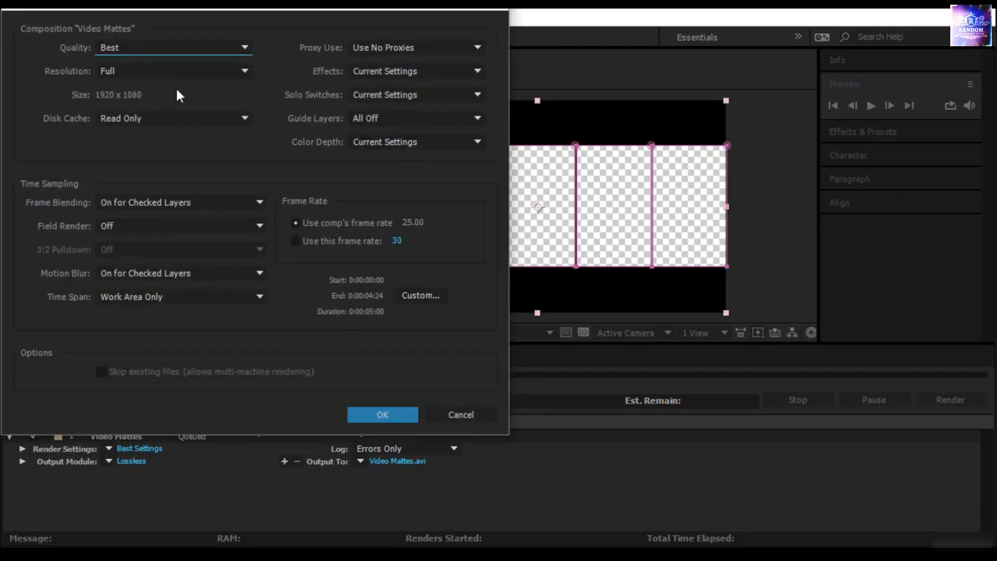
click(388, 418)
click(133, 462)
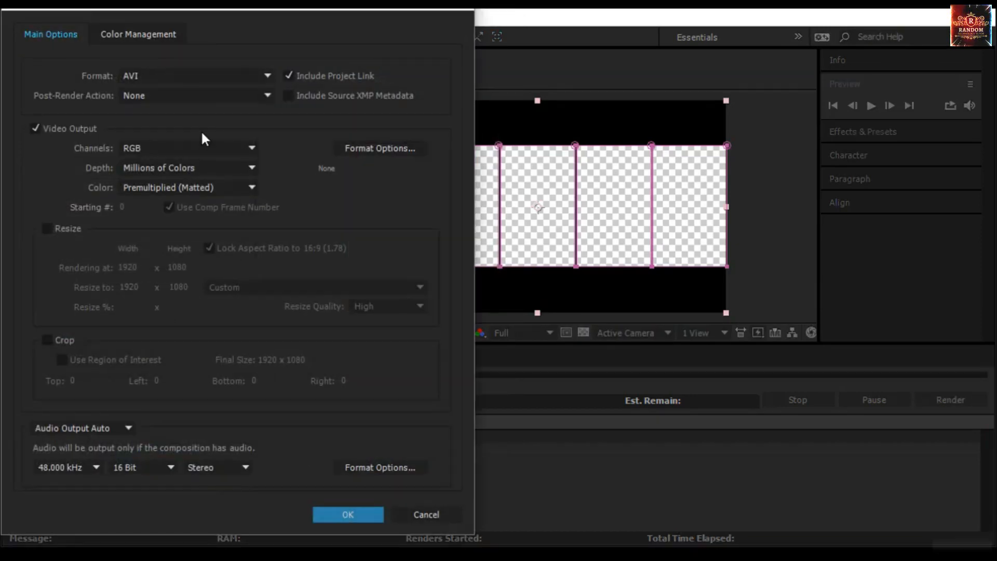
click(201, 79)
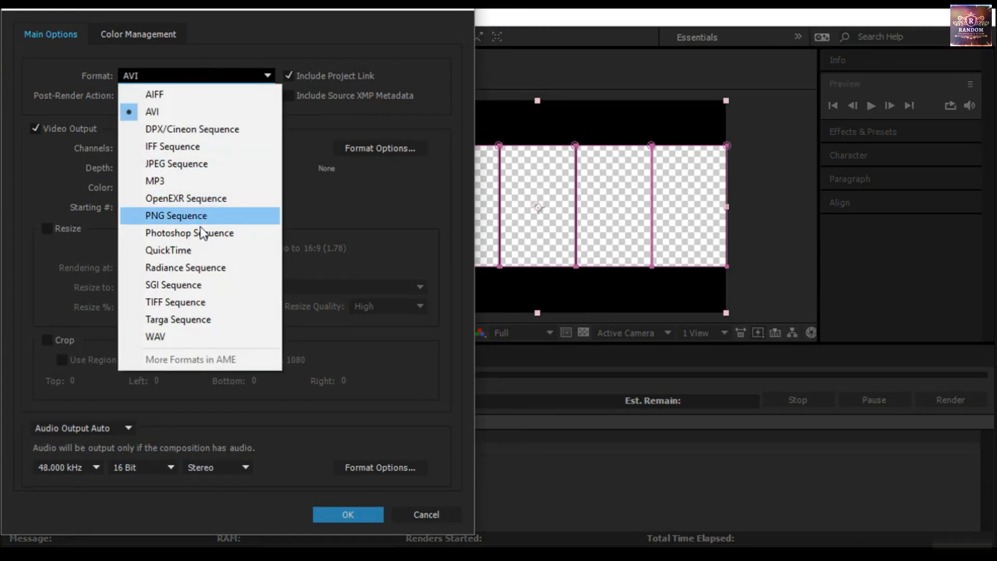
click(192, 252)
click(345, 148)
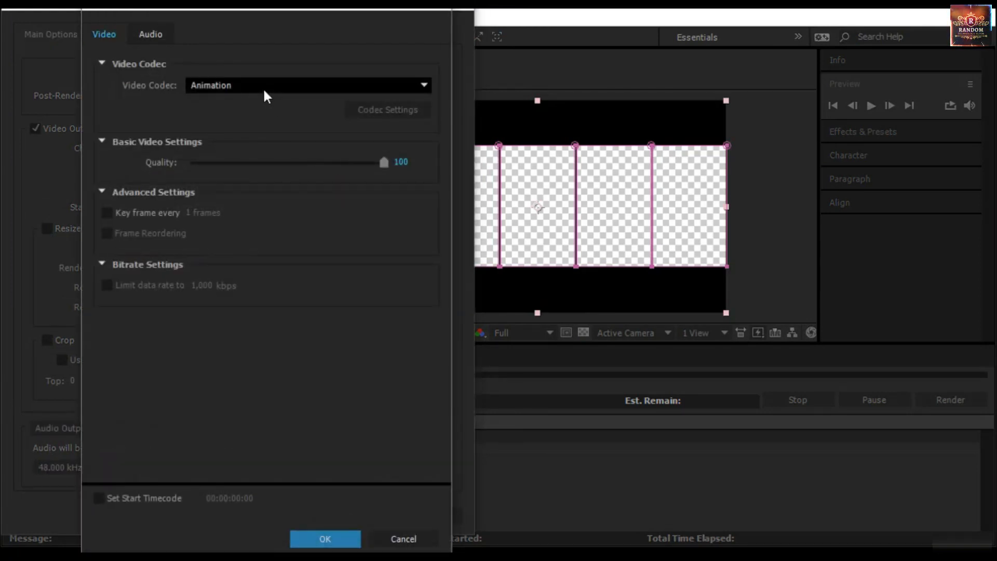
click(263, 87)
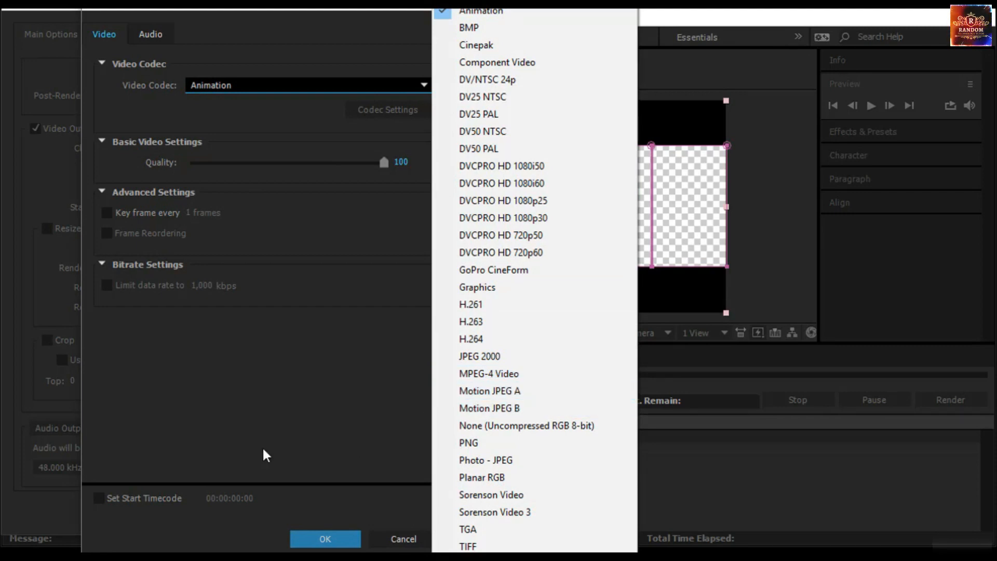
click(252, 432)
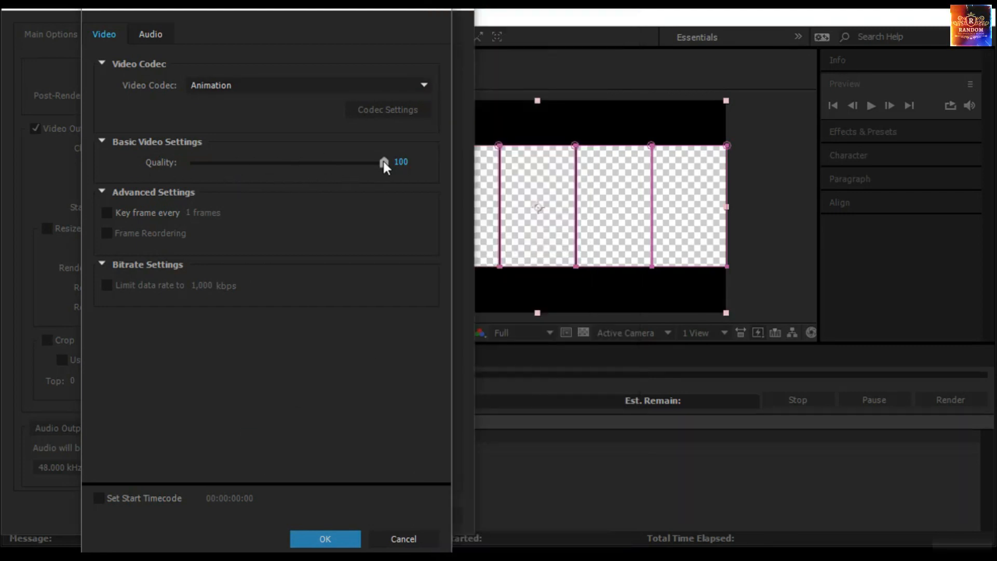
click(322, 538)
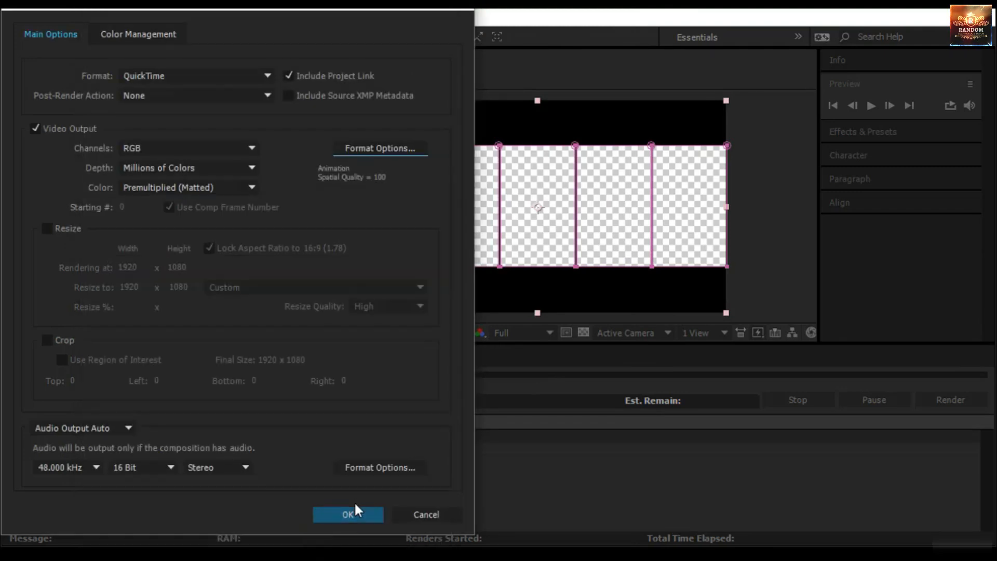
- Set the output channels to RGB + Alpha and render Video Mattes as a QuickTime movie into the Movie Clips folder
click(157, 149)
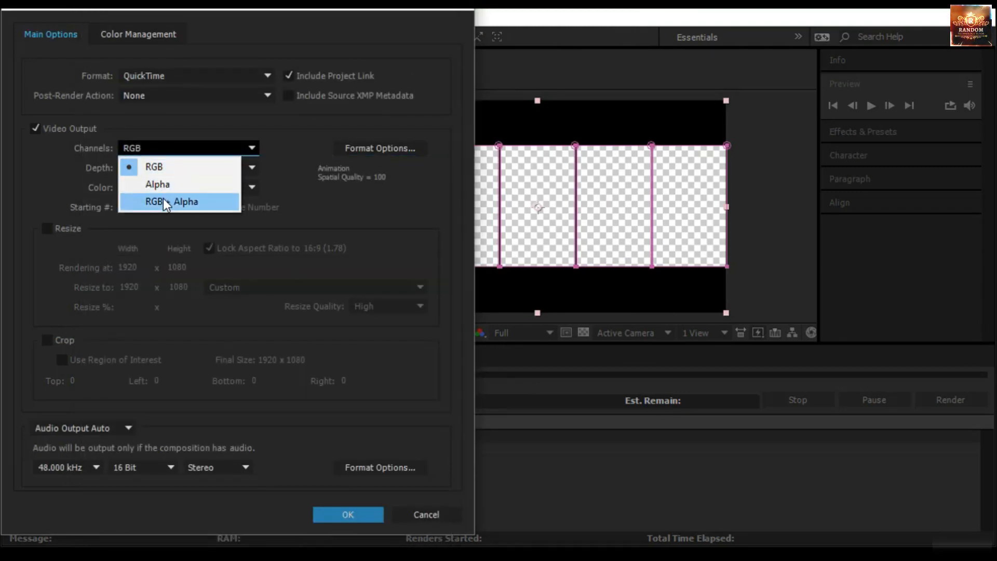
click(164, 201)
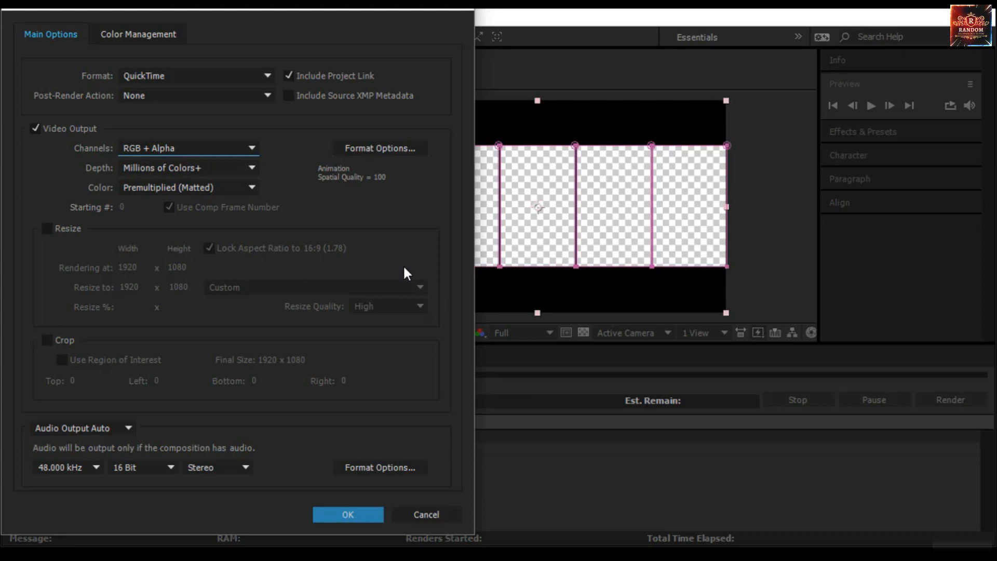
click(354, 513)
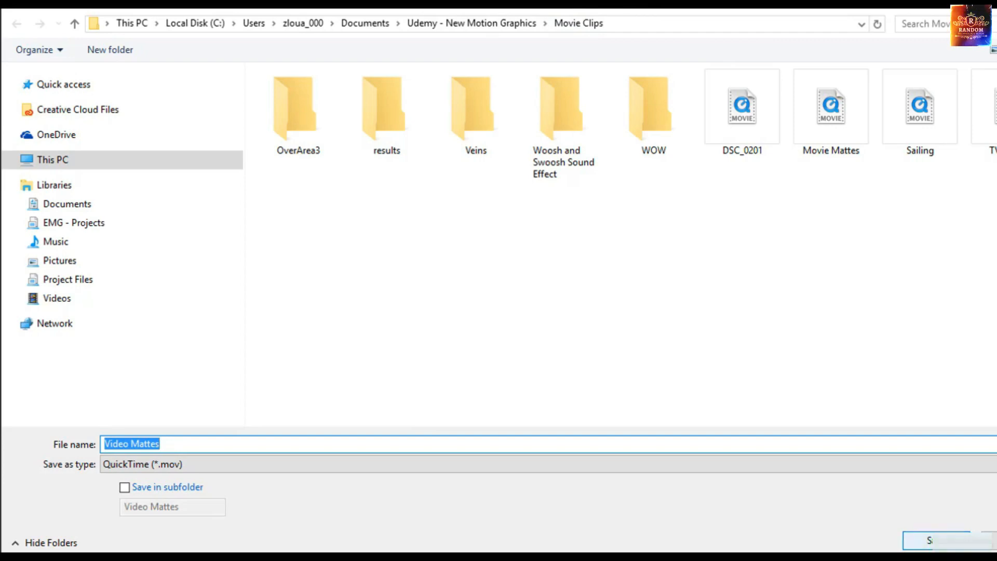
click(934, 540)
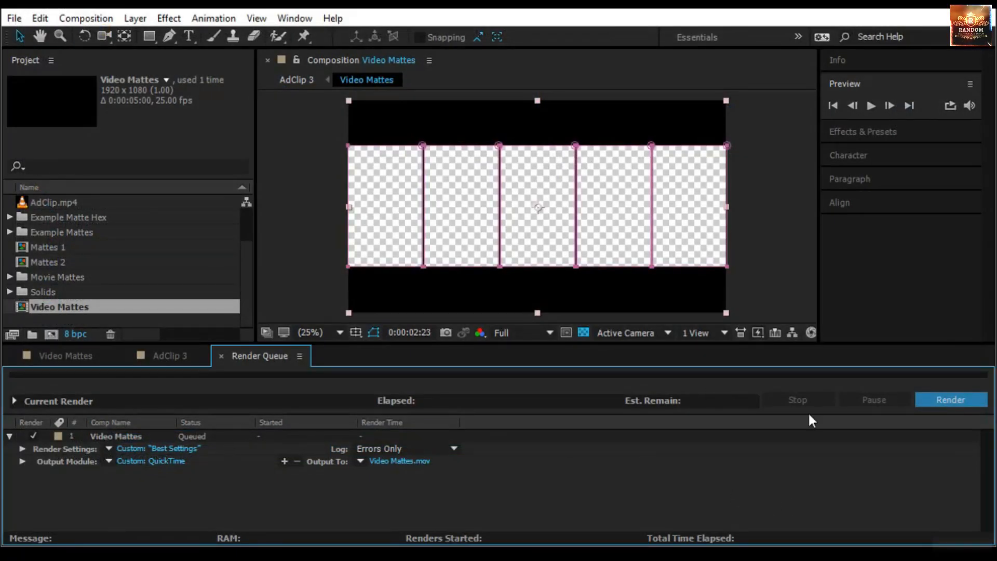
click(937, 398)
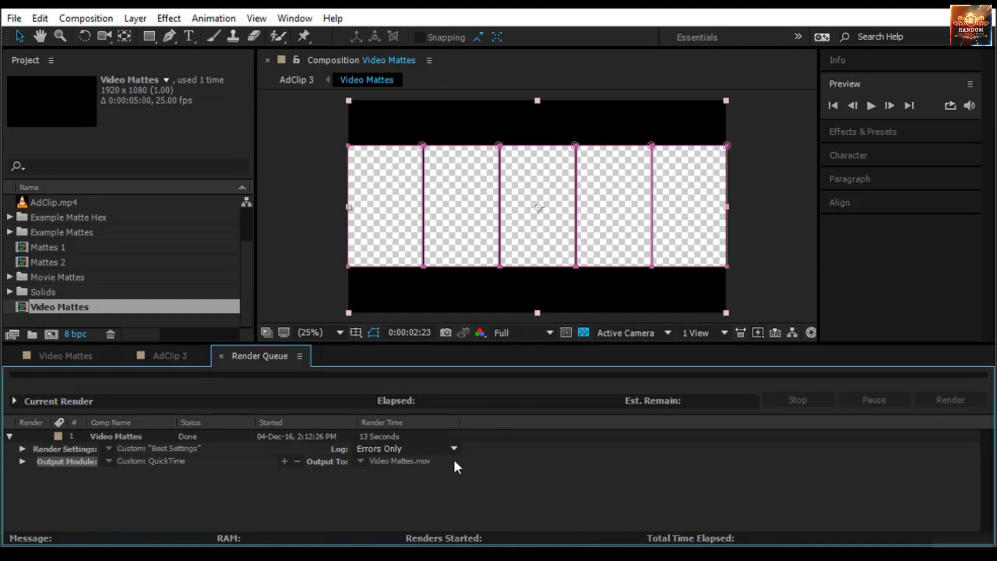
- Delete the Video Mattes layer from AdClip 3 and import the rendered Video Mattes movie from the Movie Clips folder
click(182, 357)
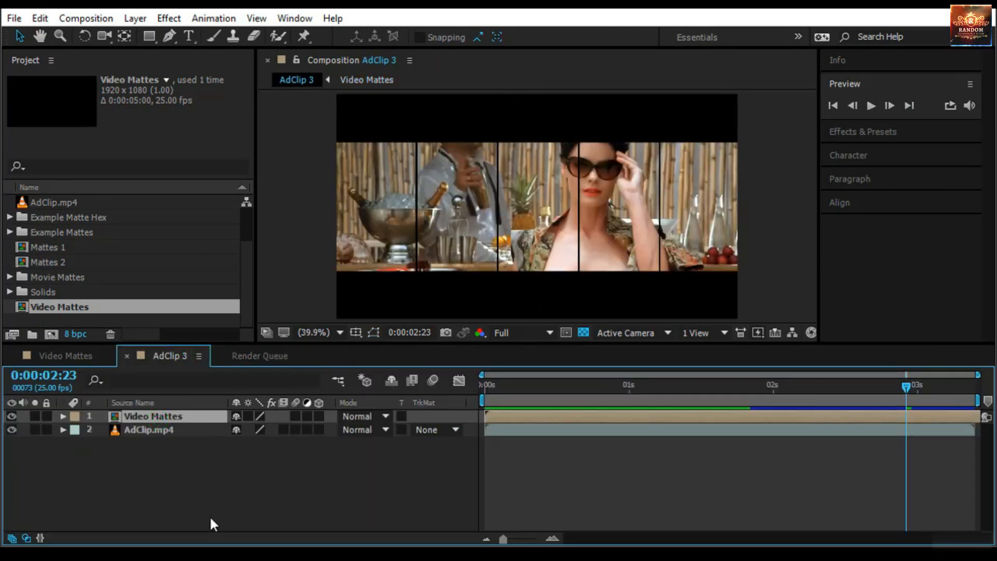
key(Delete)
click(82, 313)
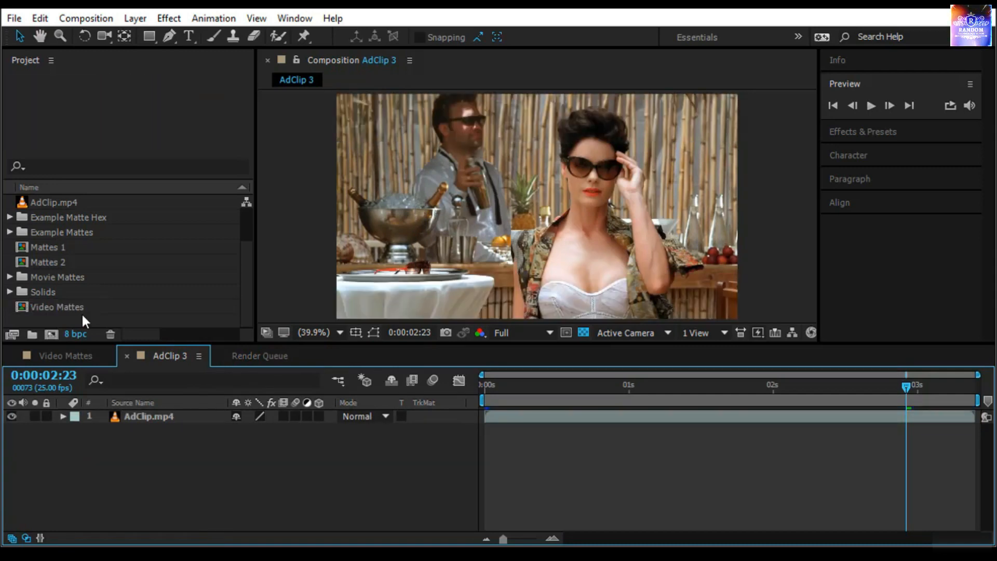
right_click(82, 314)
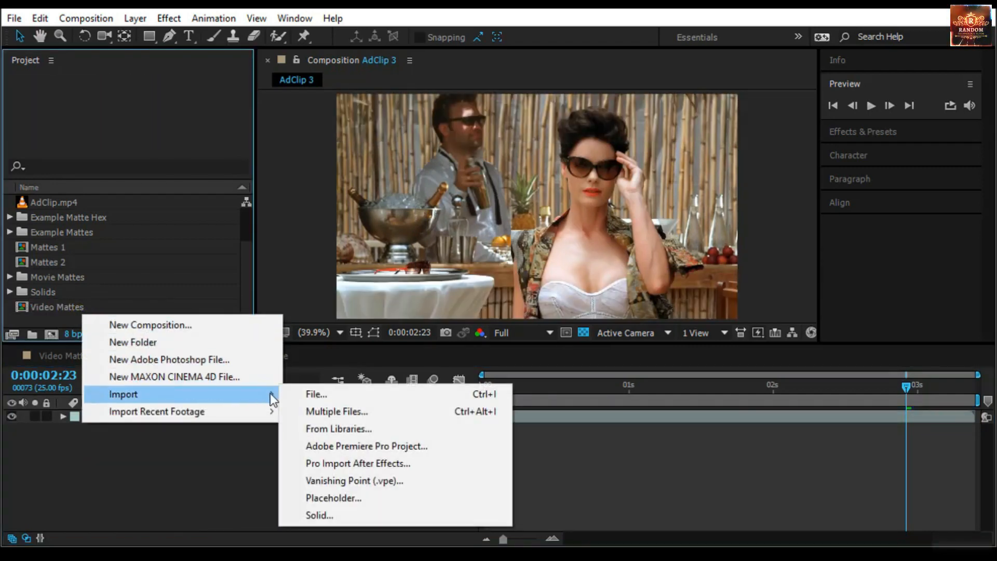
mouse_move(195, 391)
click(298, 392)
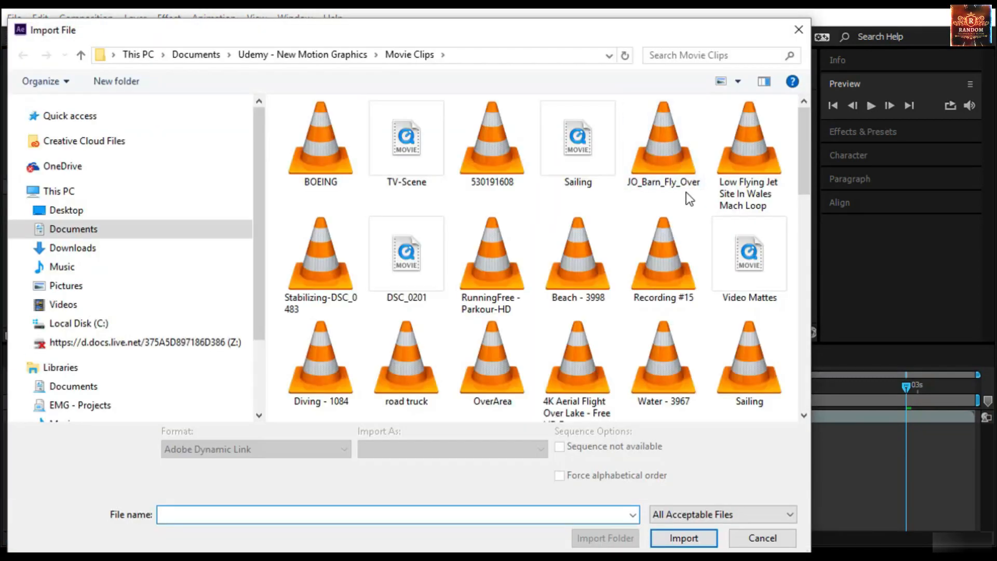
click(728, 267)
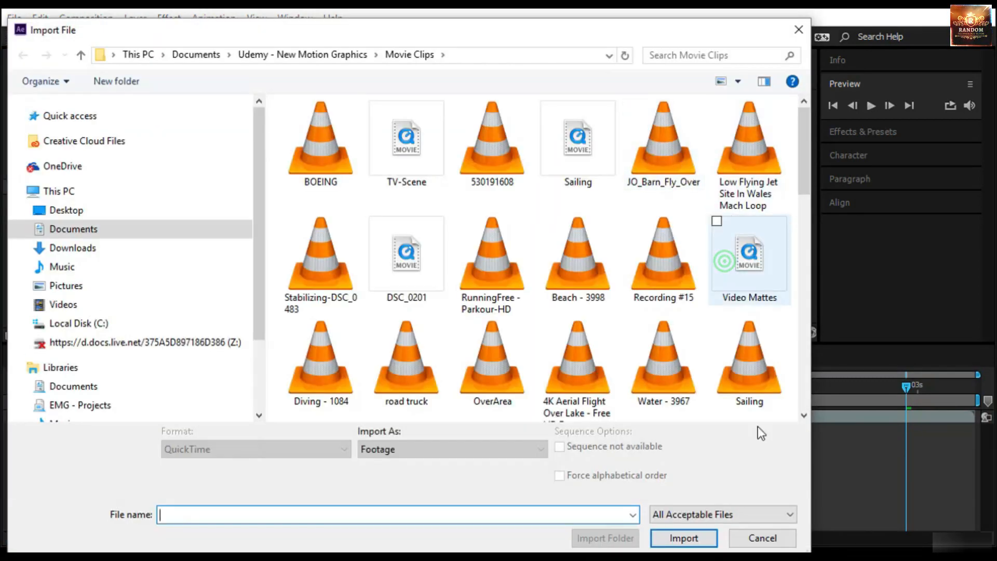
click(692, 538)
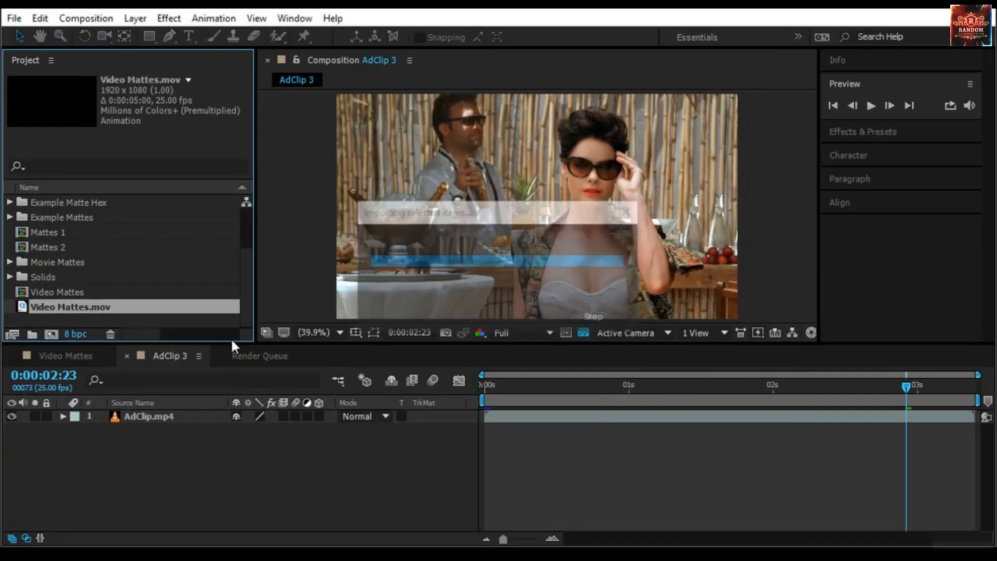
- Place Video Mattes.mov above AdClip.mp4 in AdClip 3 and scale it with Fit to Comp
drag(71, 306, 151, 450)
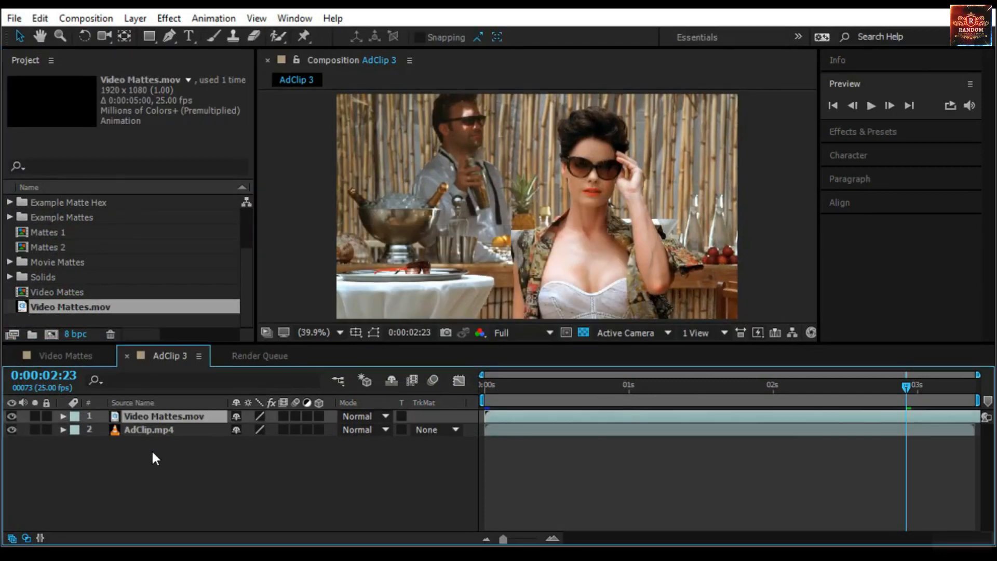
right_click(197, 417)
mouse_move(300, 136)
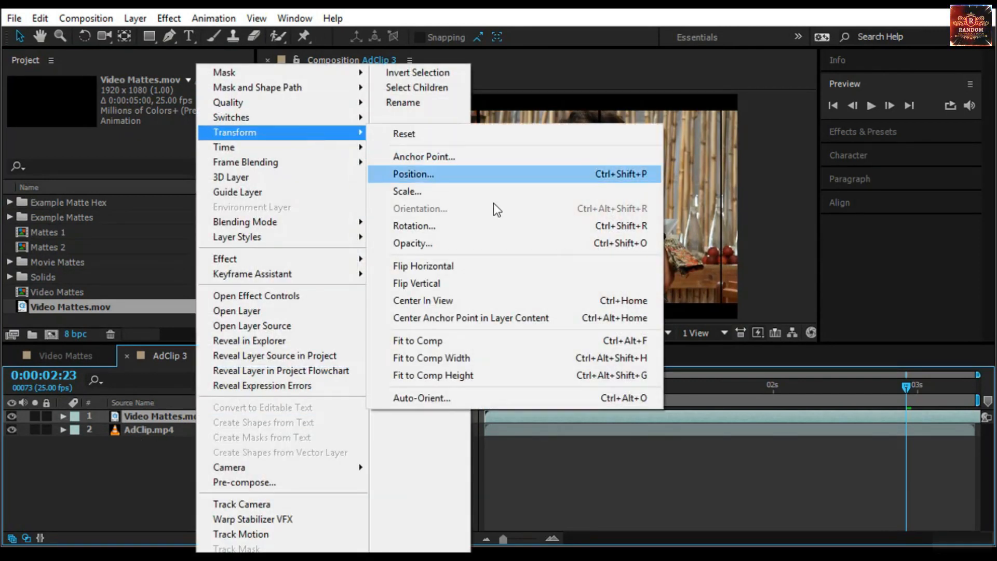
click(472, 341)
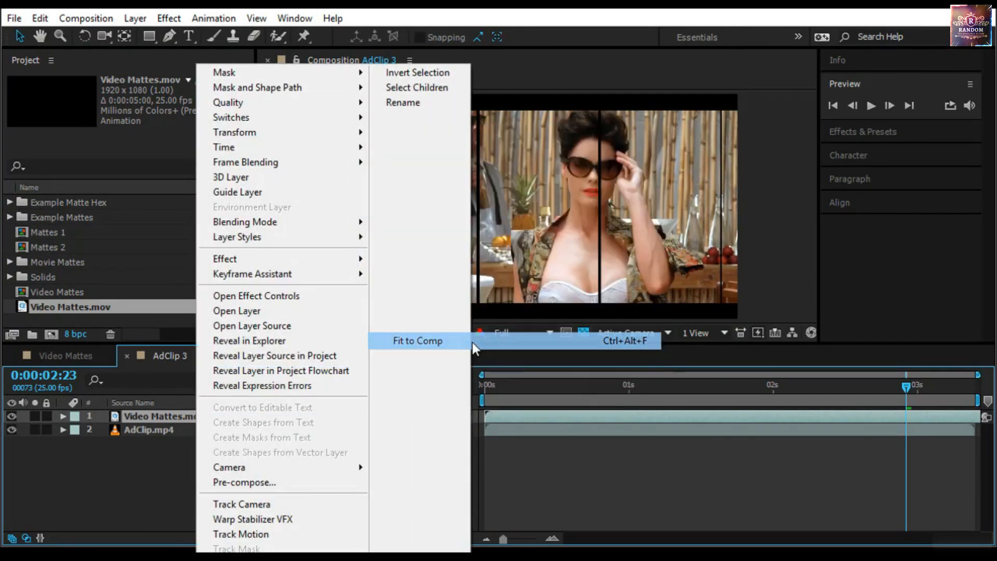
- Preview AdClip 3 from the start with the rendered matte movie, then scrub to 0:00:02:01
drag(905, 388, 485, 387)
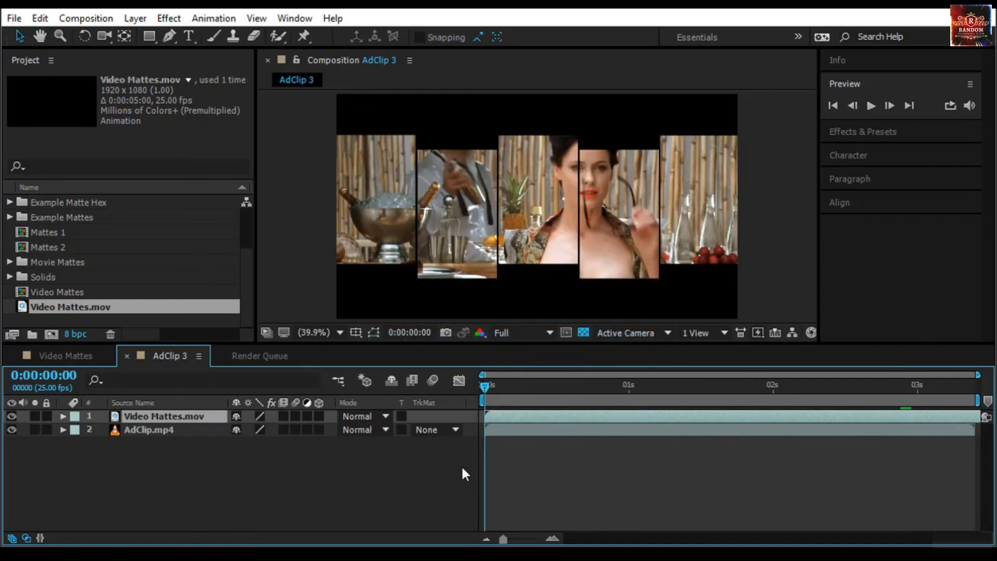
click(872, 105)
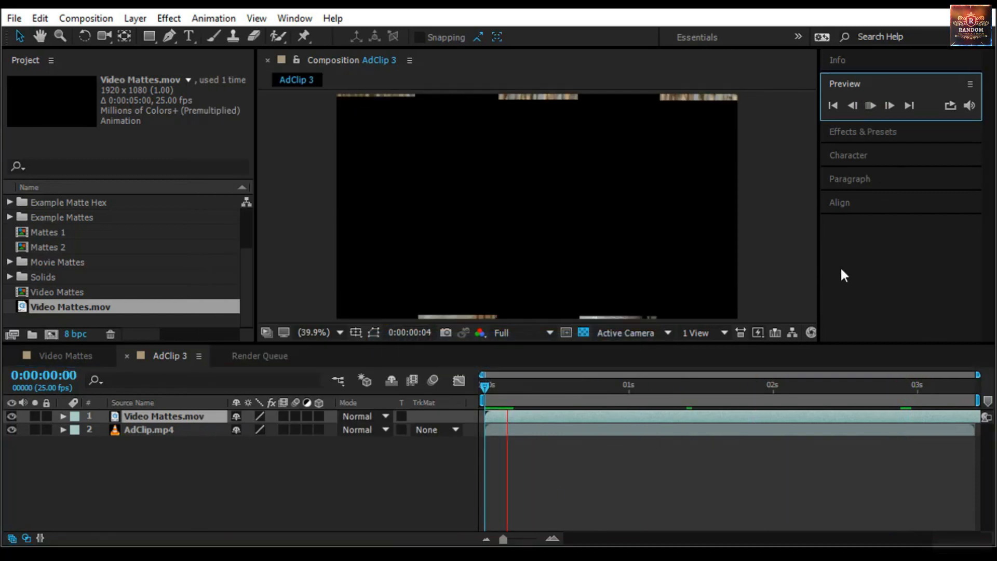
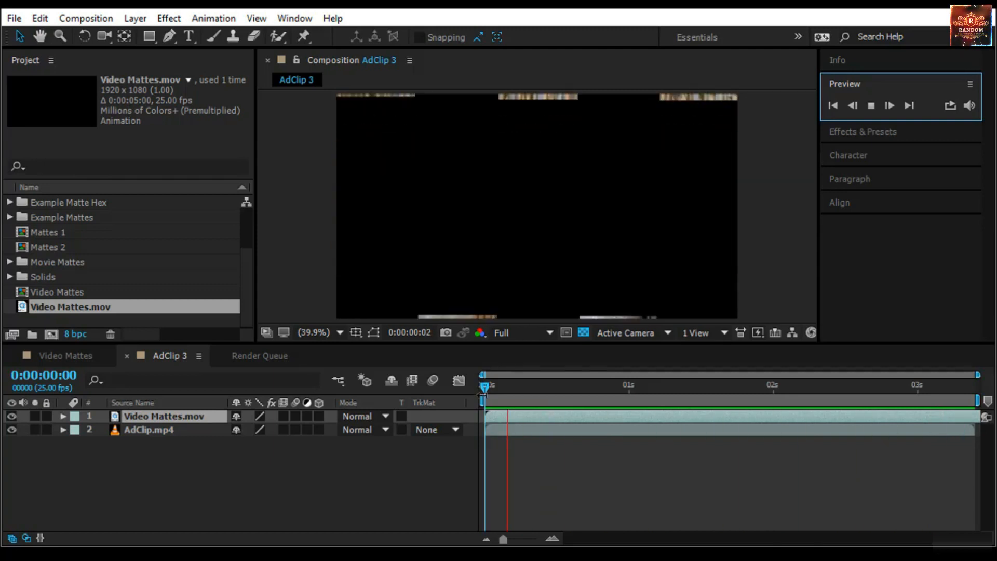
drag(482, 385, 778, 429)
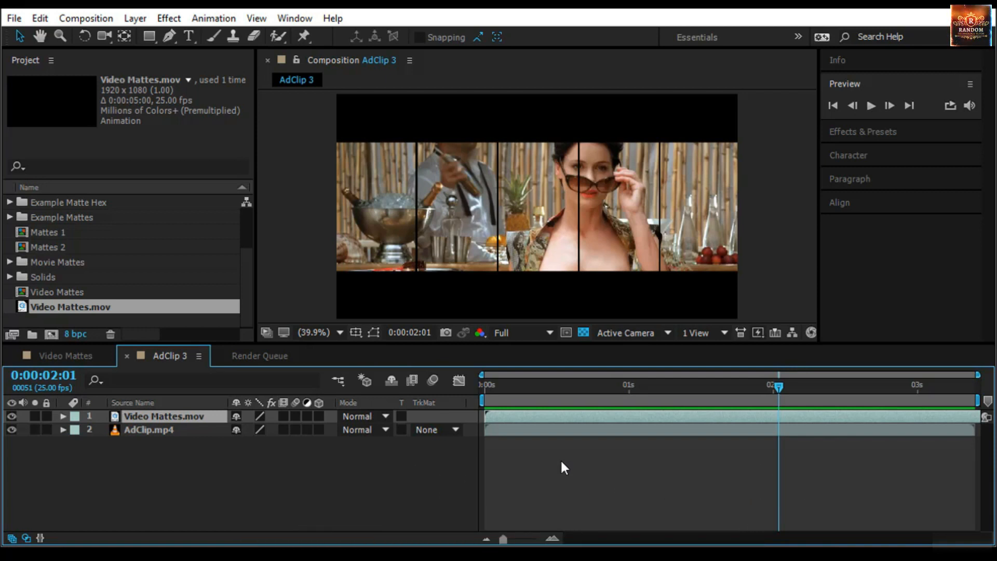
- Duplicate the Video Mattes composition in the project and rename the copy Video Mattes Opacicty
click(47, 357)
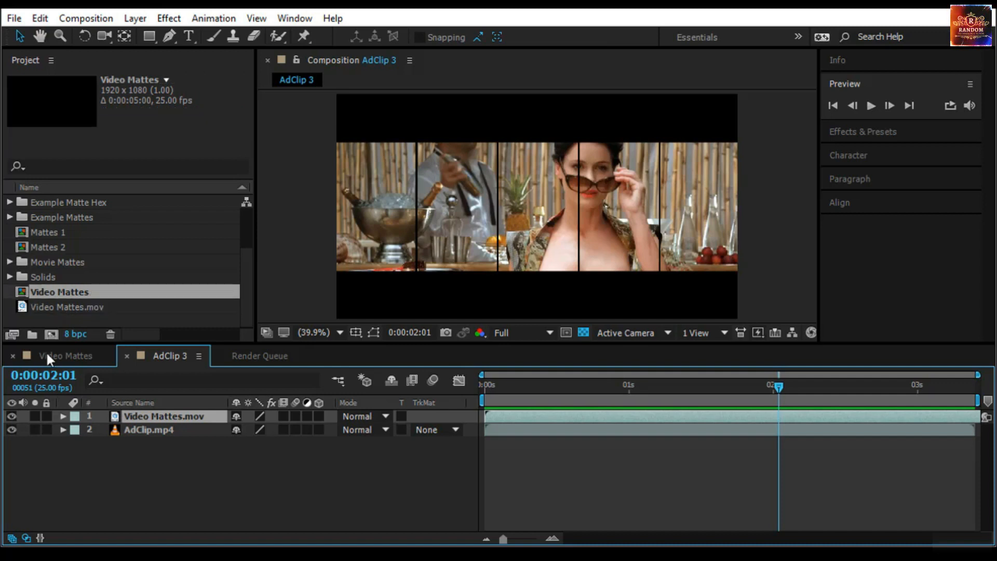
click(68, 293)
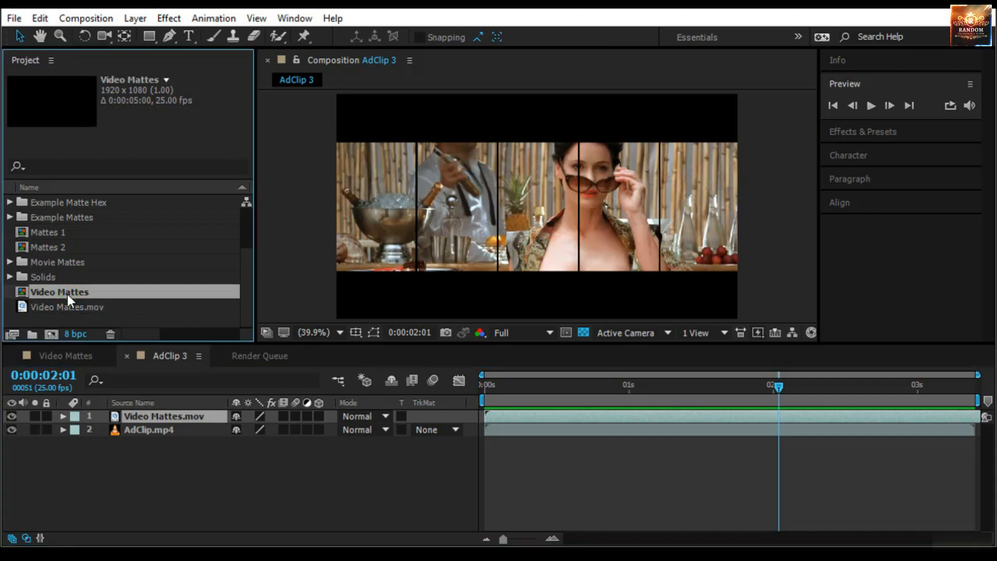
key(ctrl+d)
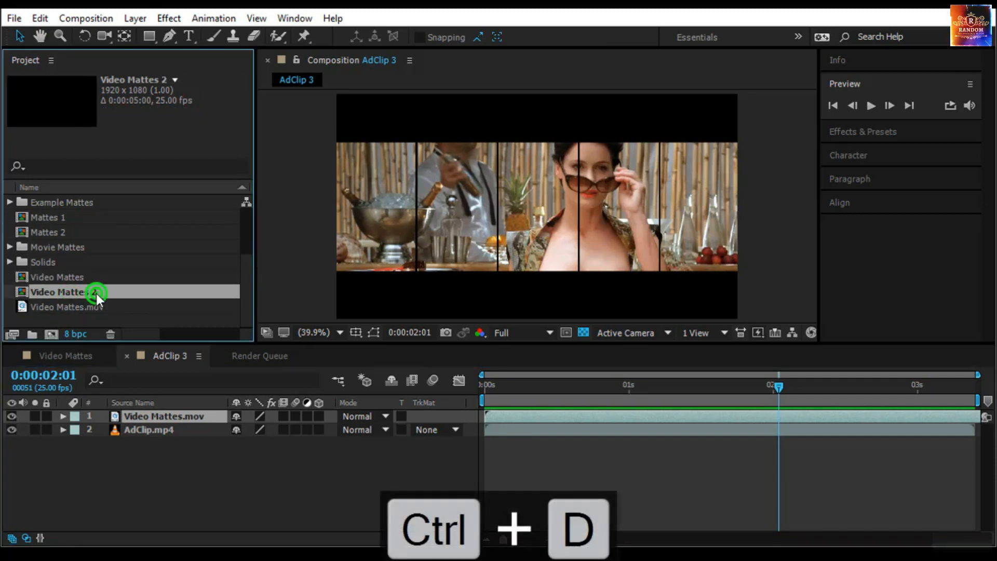
key(Return)
key(End)
key(BackSpace)
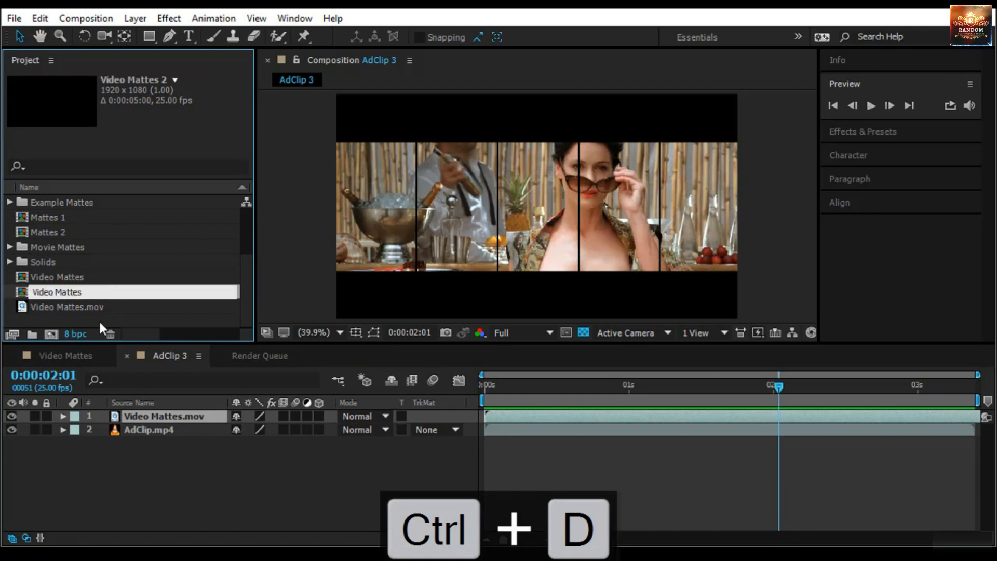
text(Opact)
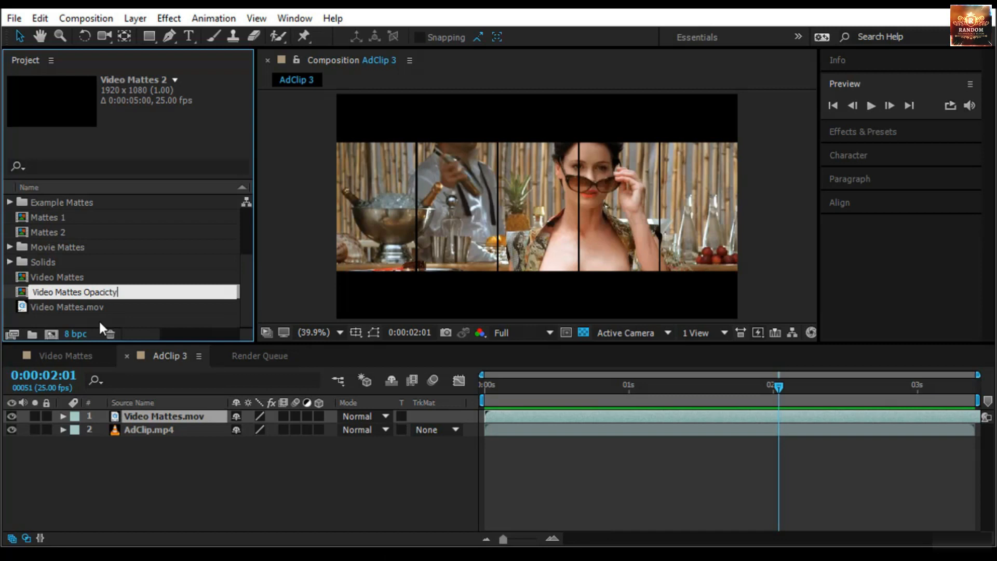
key(Return)
- Open Video Mattes Opacicty and close the other composition views and the Render Queue
double_click(119, 291)
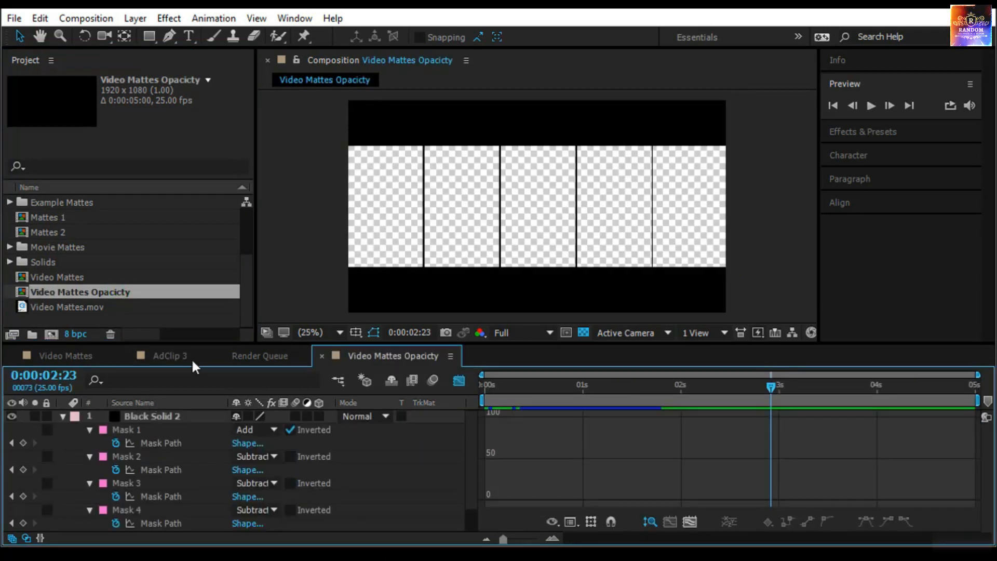
click(374, 59)
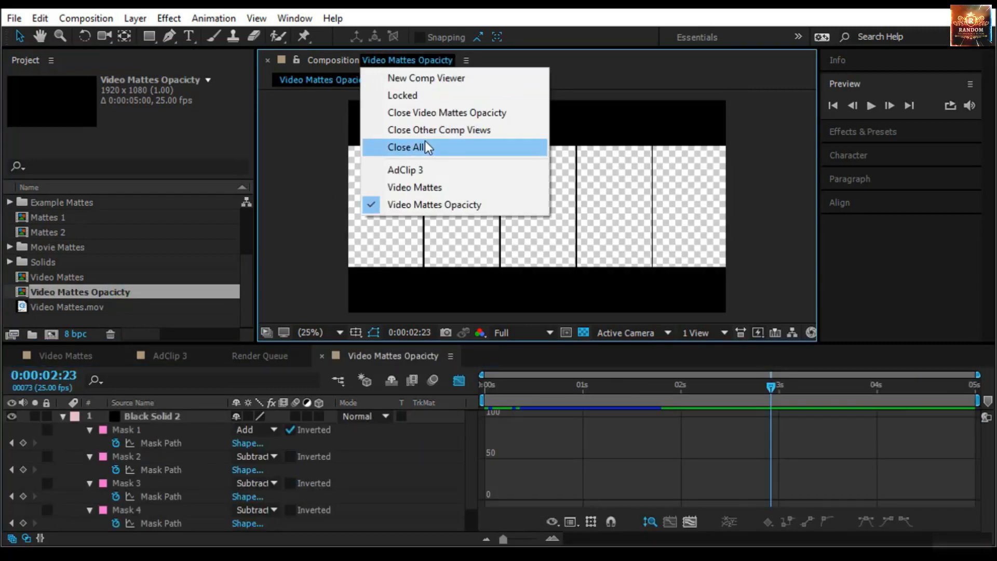
click(422, 129)
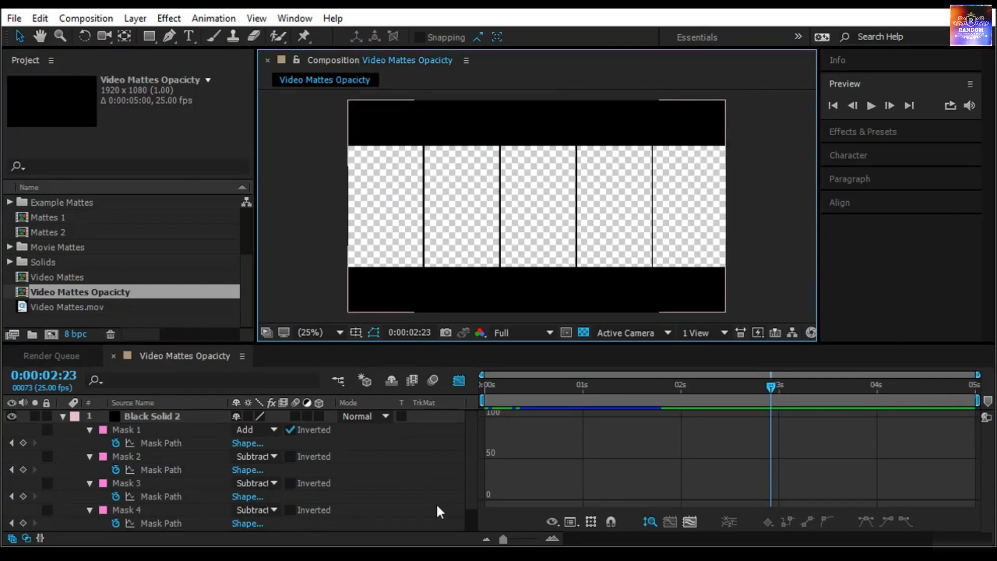
click(32, 358)
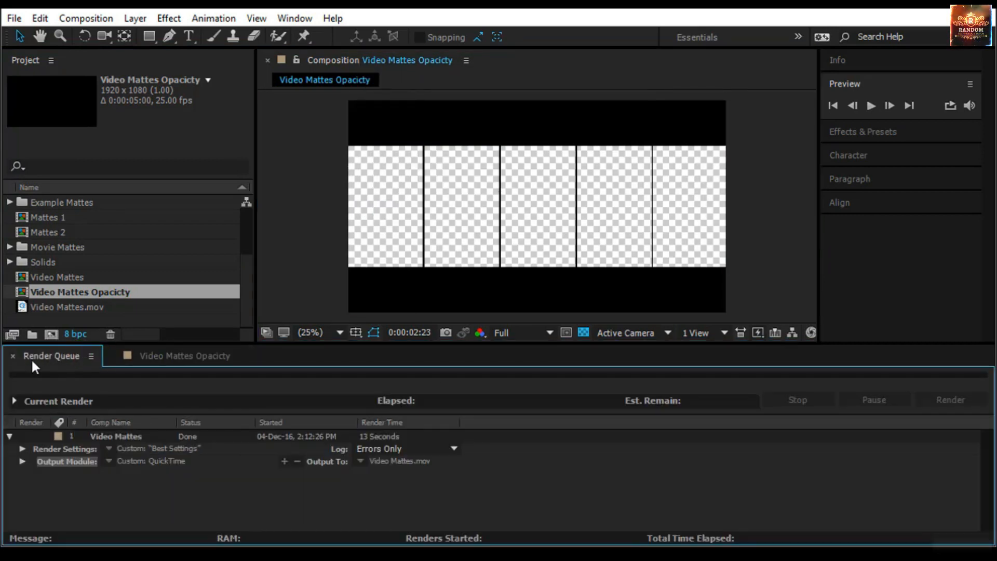
click(13, 355)
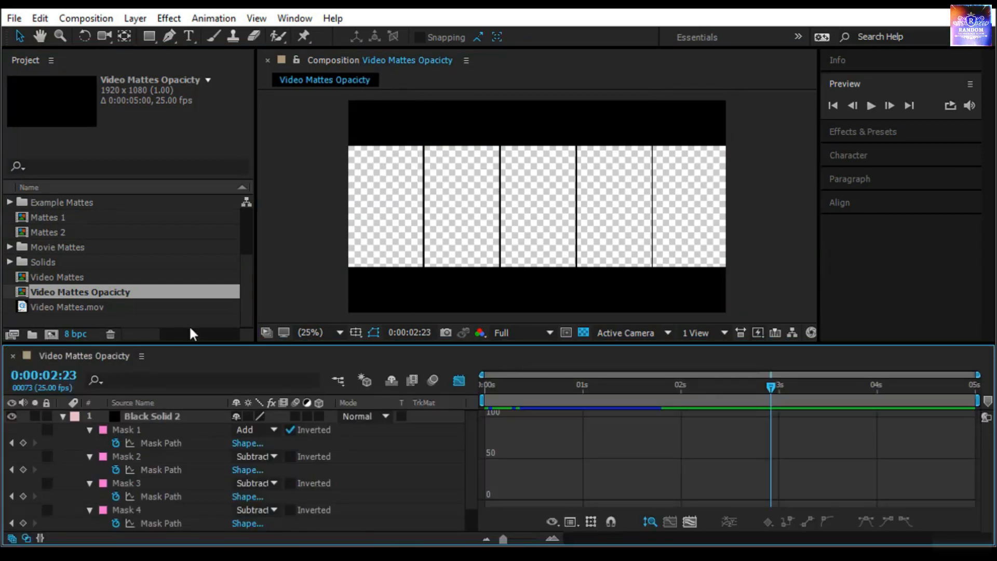
- Enlarge the timeline, switch it from the graph editor to keyframe view, and delete all Mask Path keyframes of Masks 1 to 5
drag(191, 345, 191, 277)
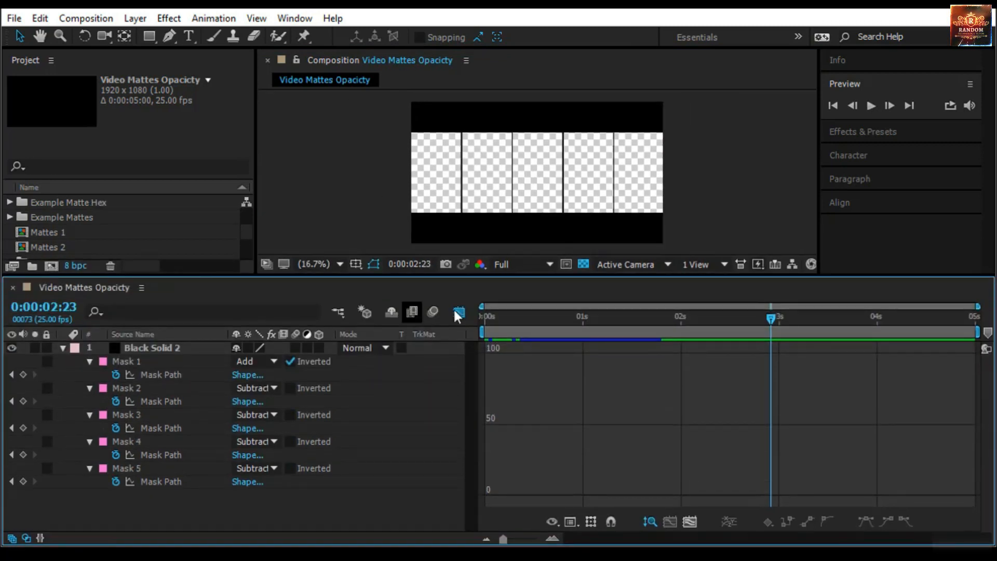
click(459, 308)
key(Home)
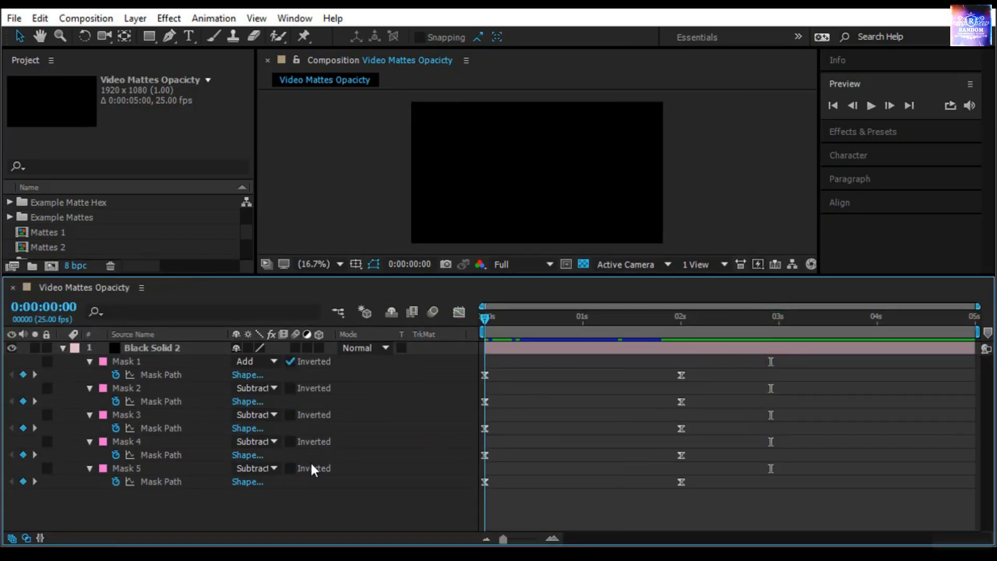
drag(539, 453, 459, 358)
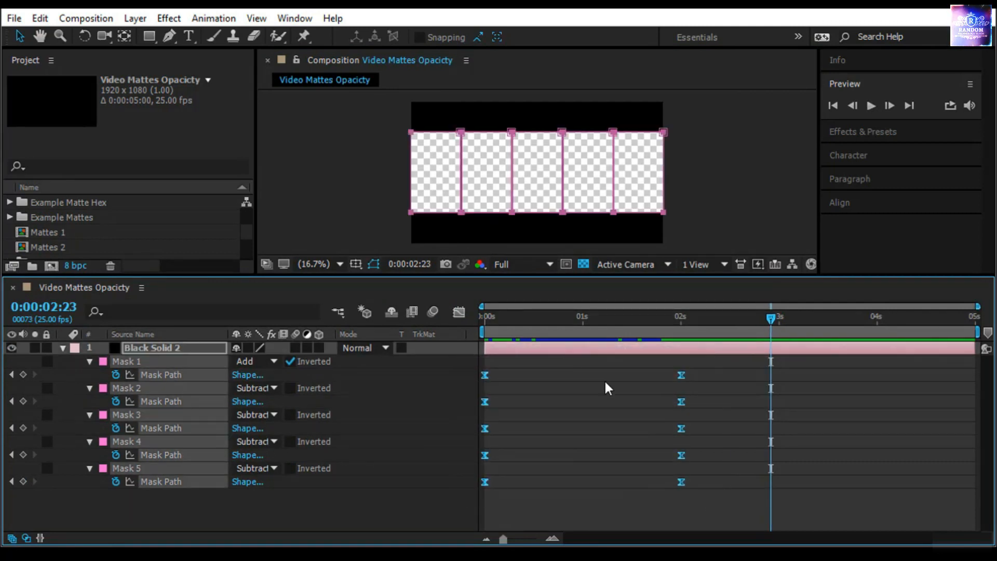
key(Delete)
drag(763, 323, 484, 318)
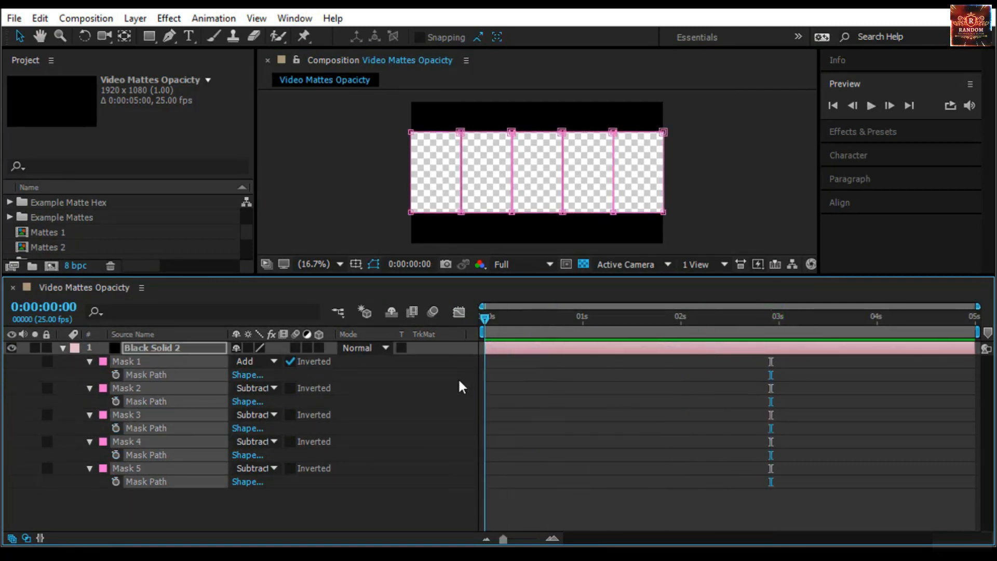
click(443, 466)
- Reveal all of Mask 1's properties on Black Solid 2 and test its Mask Opacity, returning it to 100%
click(154, 348)
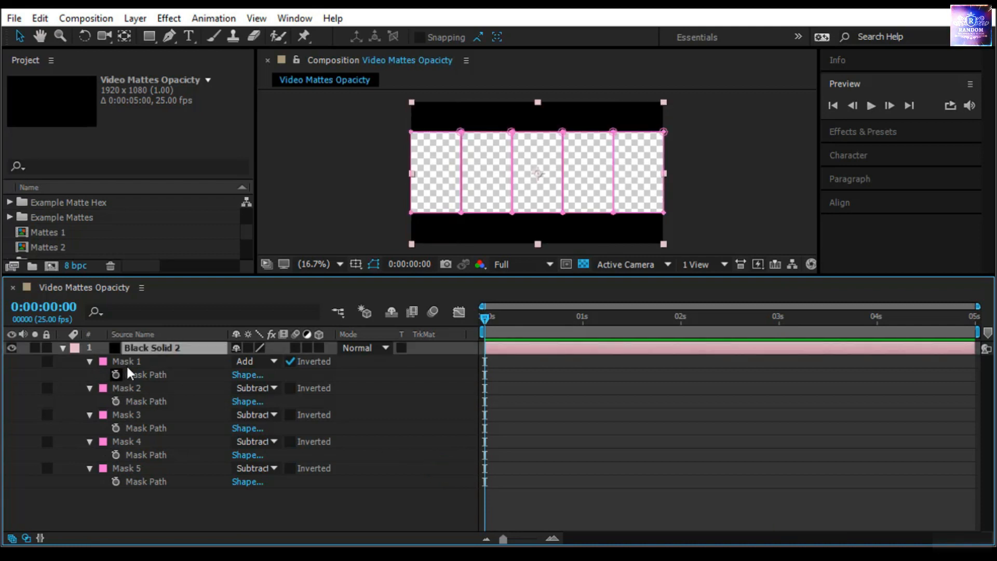
click(126, 364)
click(85, 361)
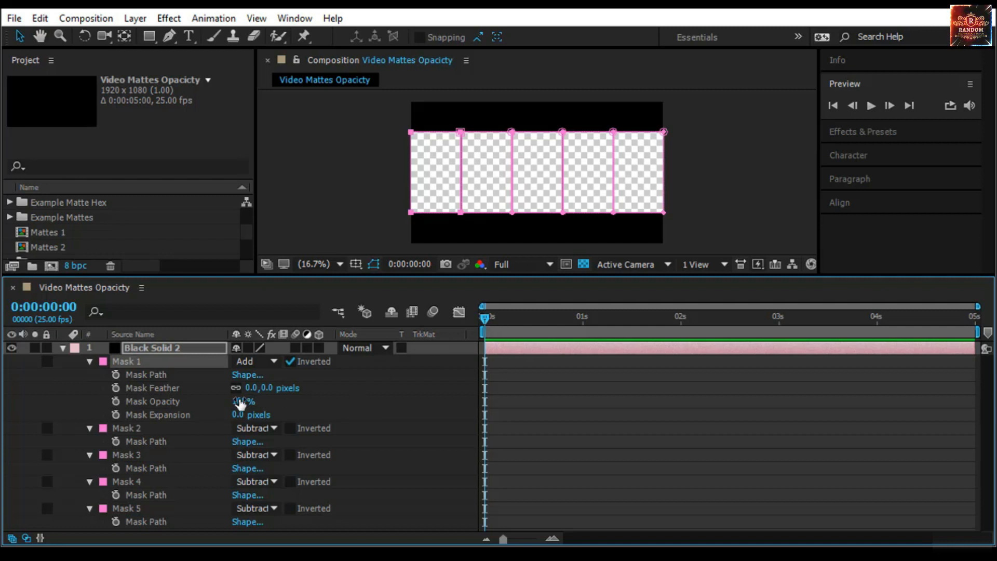
mouse_move(242, 402)
mouse_down()
mouse_move(126, 403)
mouse_move(237, 389)
mouse_up()
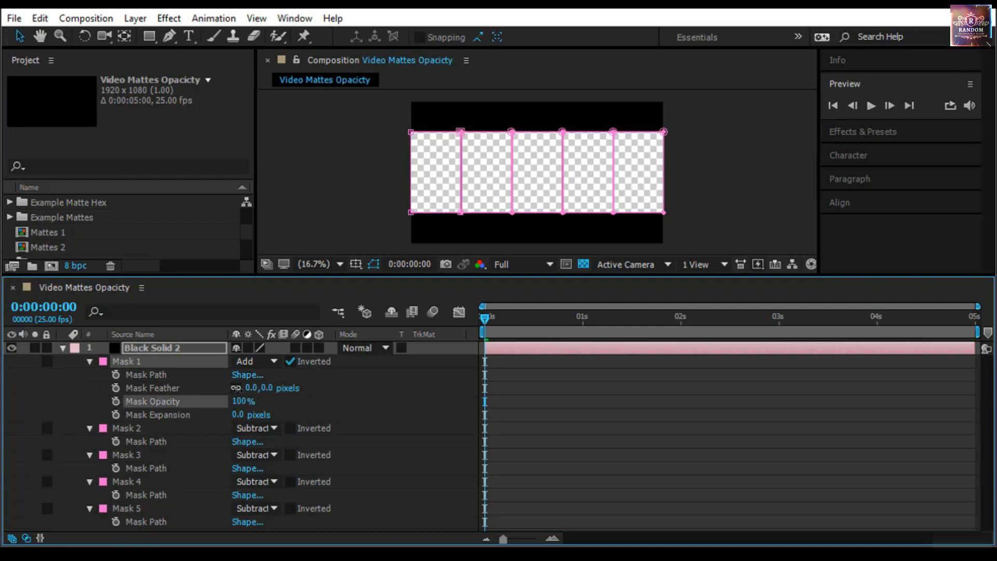
drag(310, 401, 367, 410)
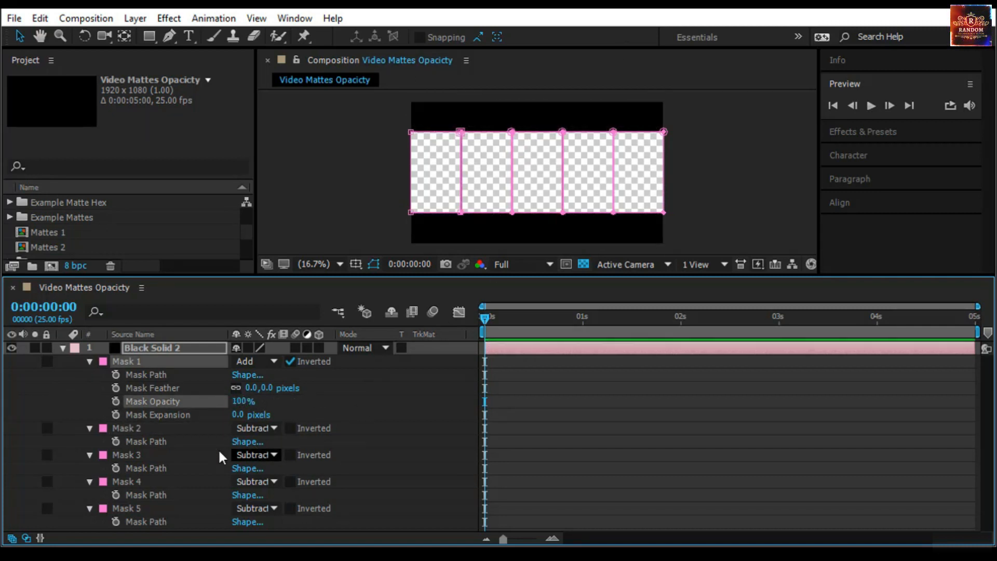
- Reveal all of Mask 2's properties and test its Mask Opacity, returning it to 100%
click(124, 428)
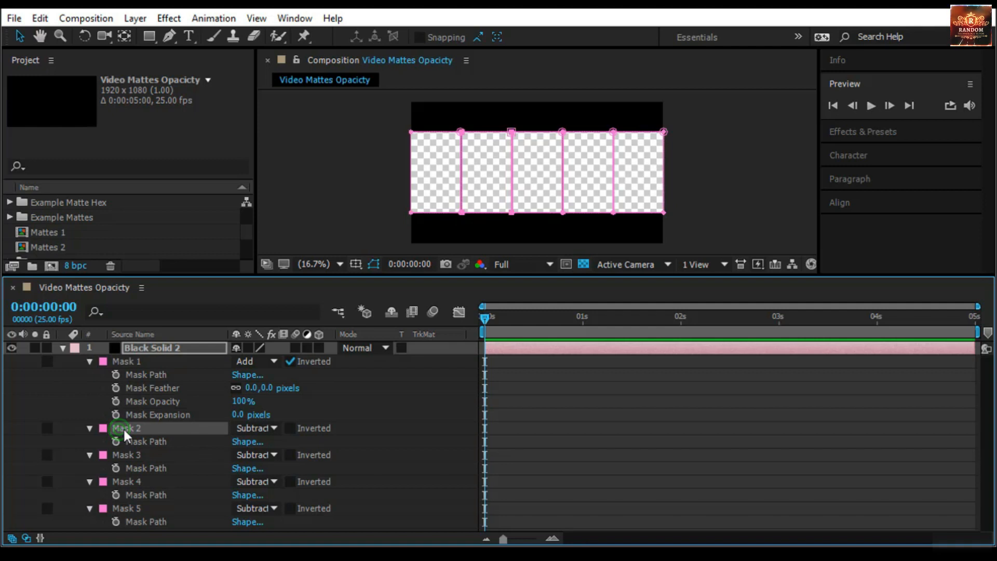
click(90, 428)
click(90, 428)
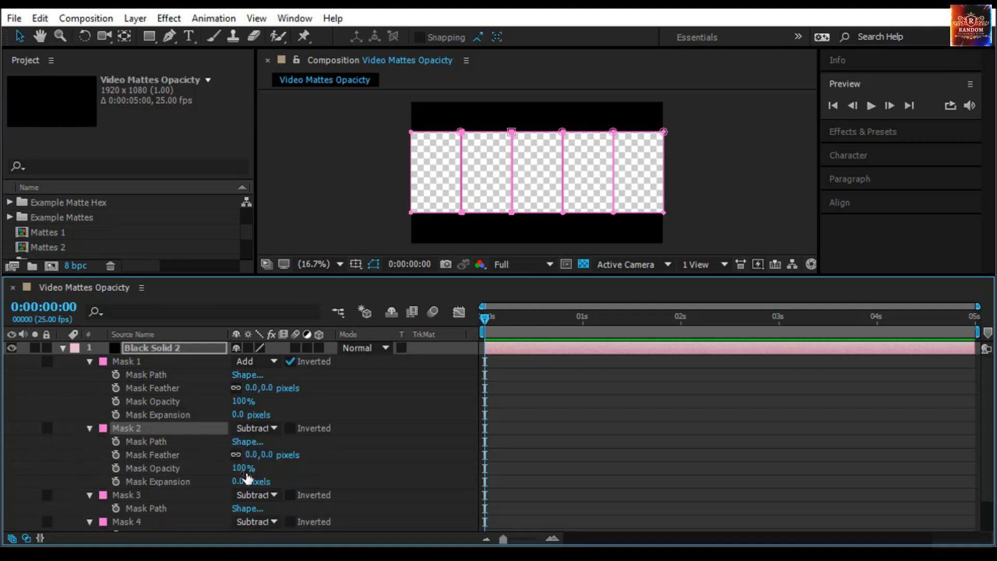
drag(244, 468, 273, 464)
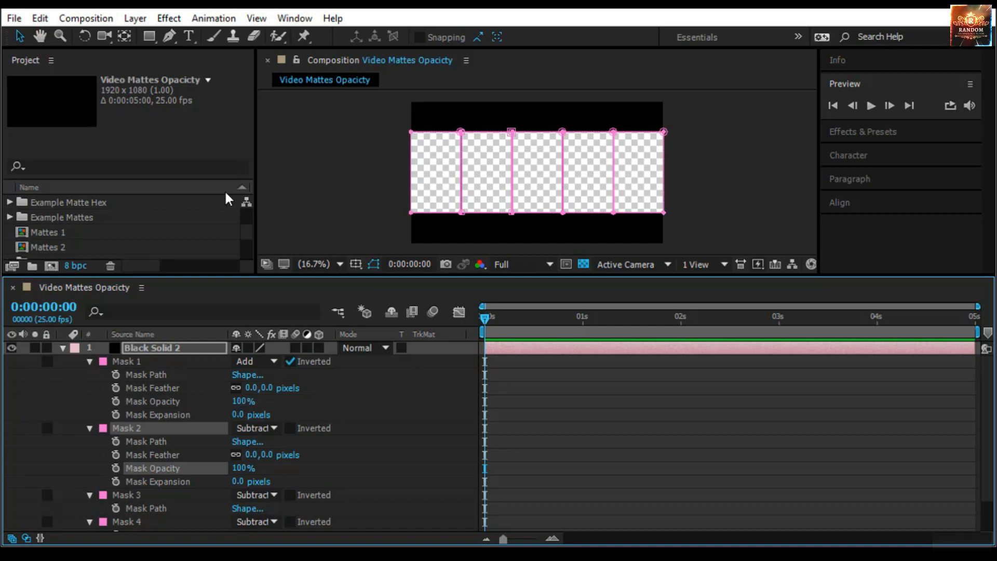
- Draw a tiny rectangular mask on Black Solid 2 just outside the frame's left edge and move it above Mask 1
click(172, 347)
click(148, 36)
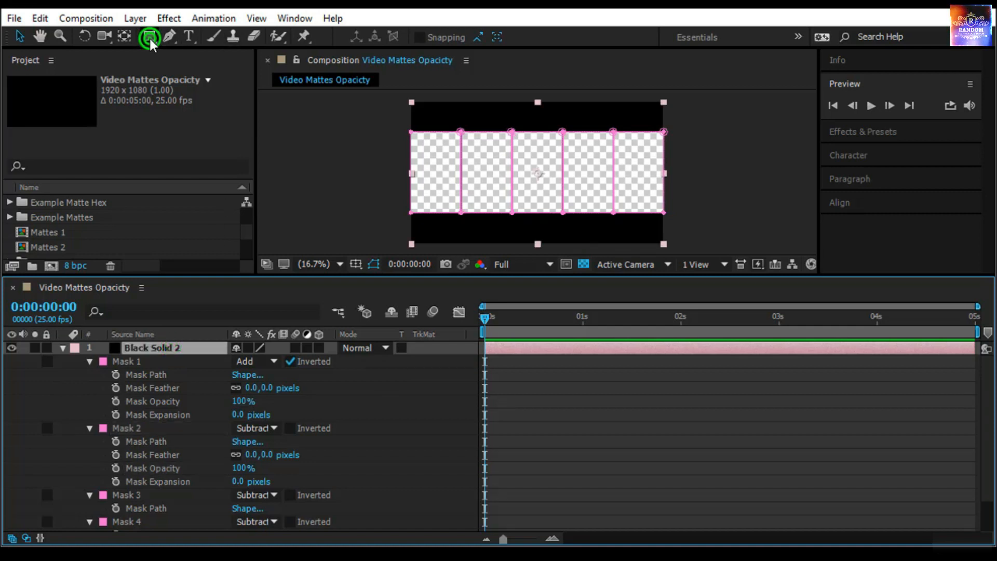
drag(382, 193, 390, 203)
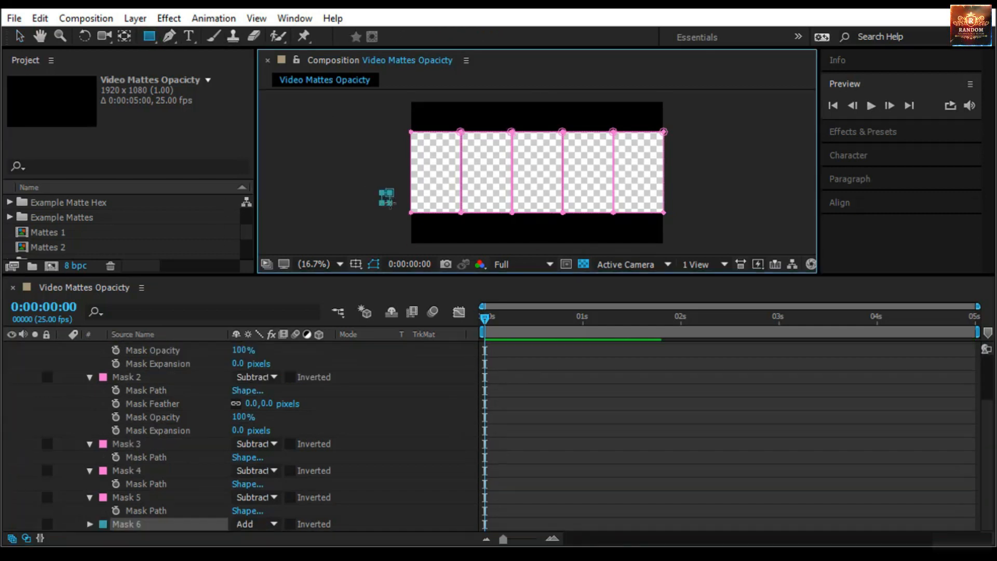
drag(188, 523, 175, 350)
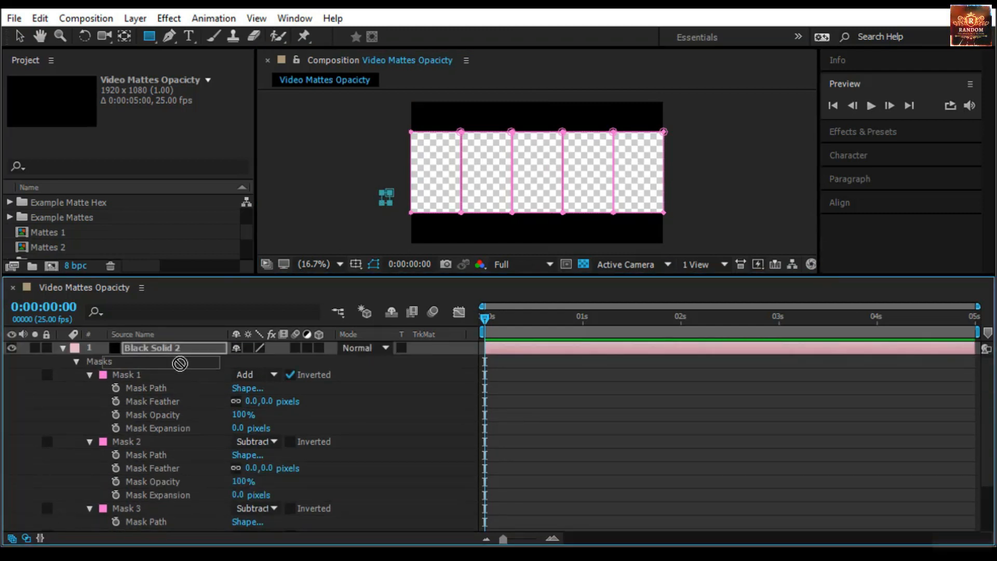
- Rename the new mask, Mask 6, as Hidden
click(167, 374)
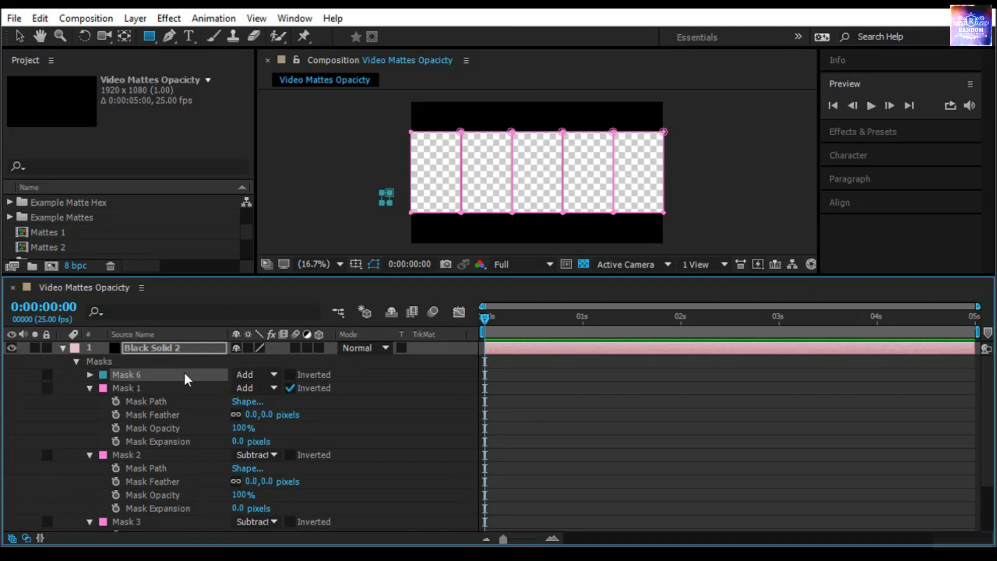
key(Return)
text(Hi)
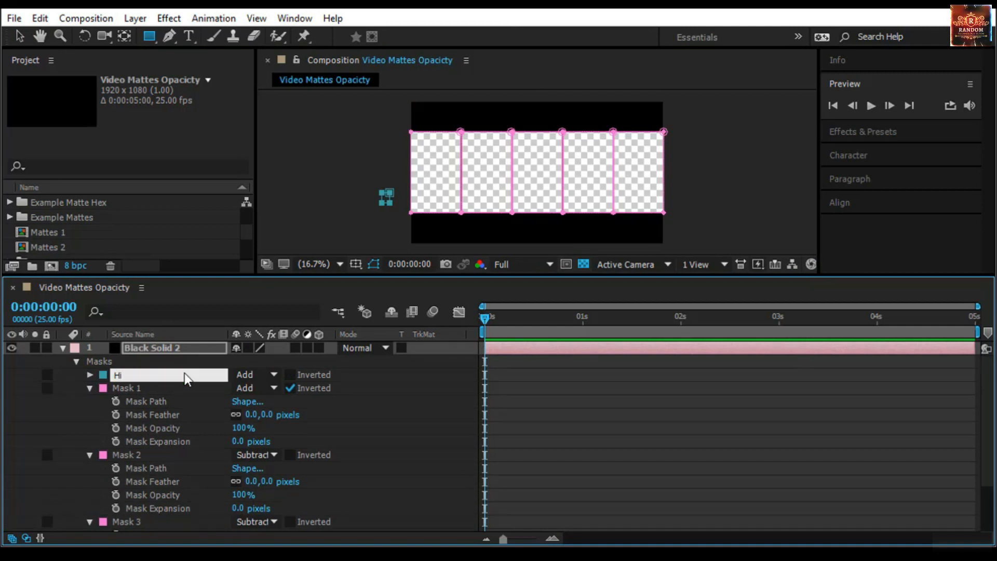
text(dden)
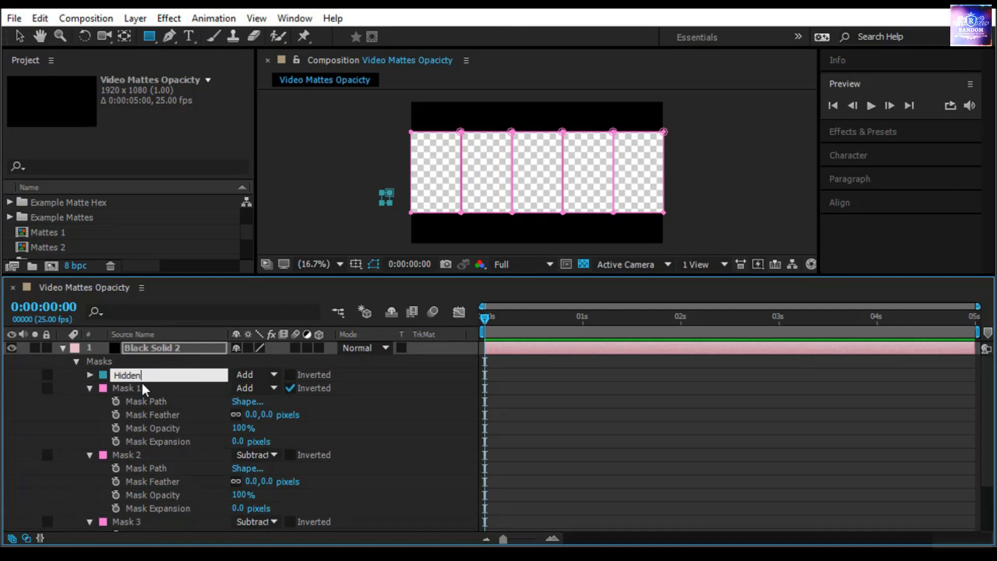
key(Return)
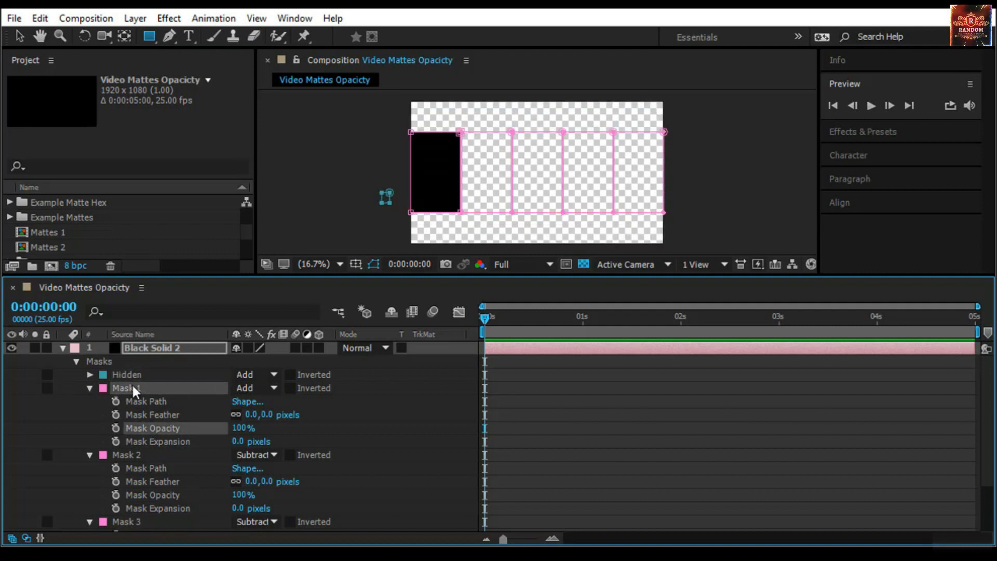
- Invert and lock the Hidden mask, and set Mask 1 to Subtract mode without inversion
click(290, 375)
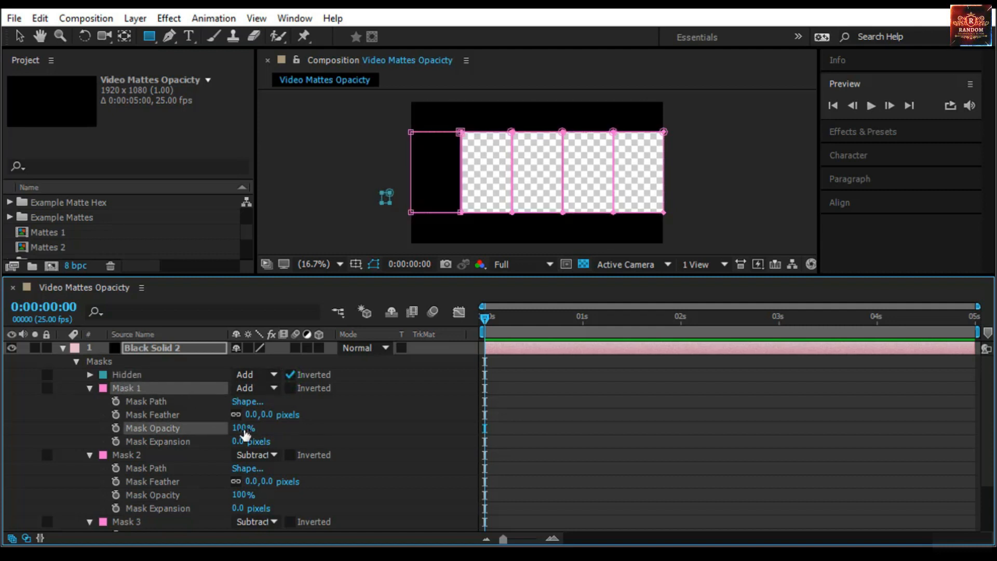
click(250, 389)
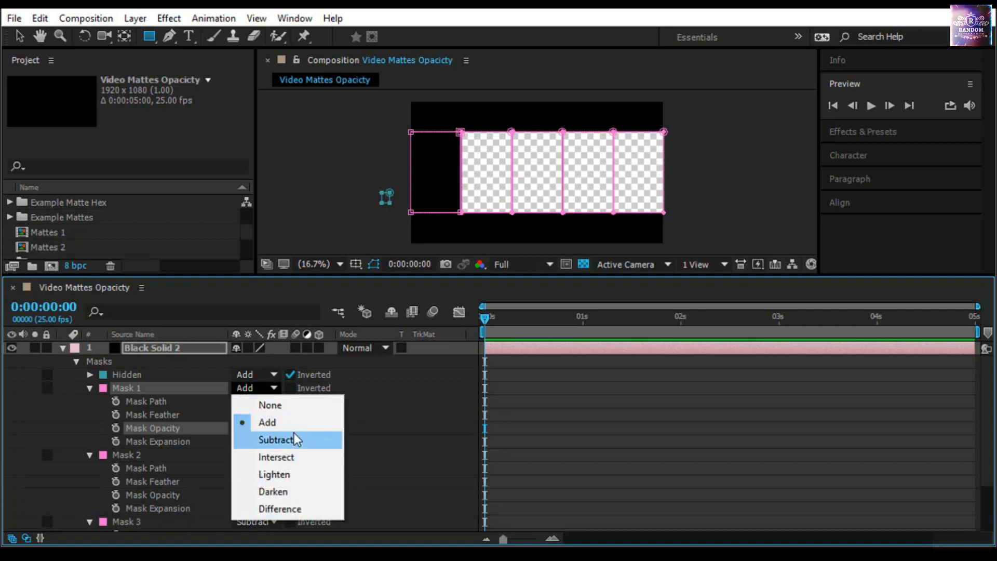
click(294, 440)
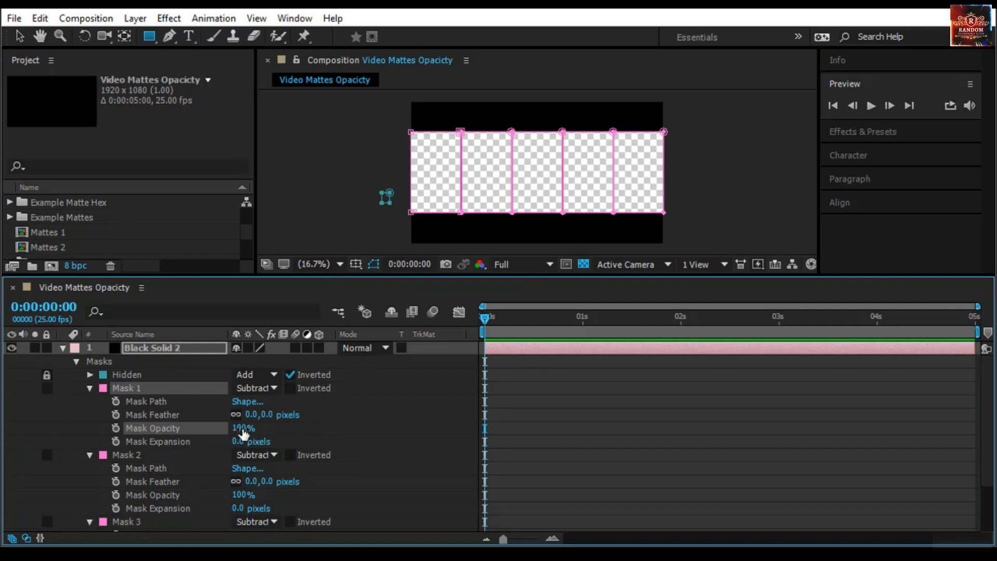
- Test how Mask Opacity affects Mask 1 and Mask 2, returning both to 100%
mouse_move(243, 432)
mouse_down()
mouse_move(125, 429)
mouse_move(257, 432)
mouse_up()
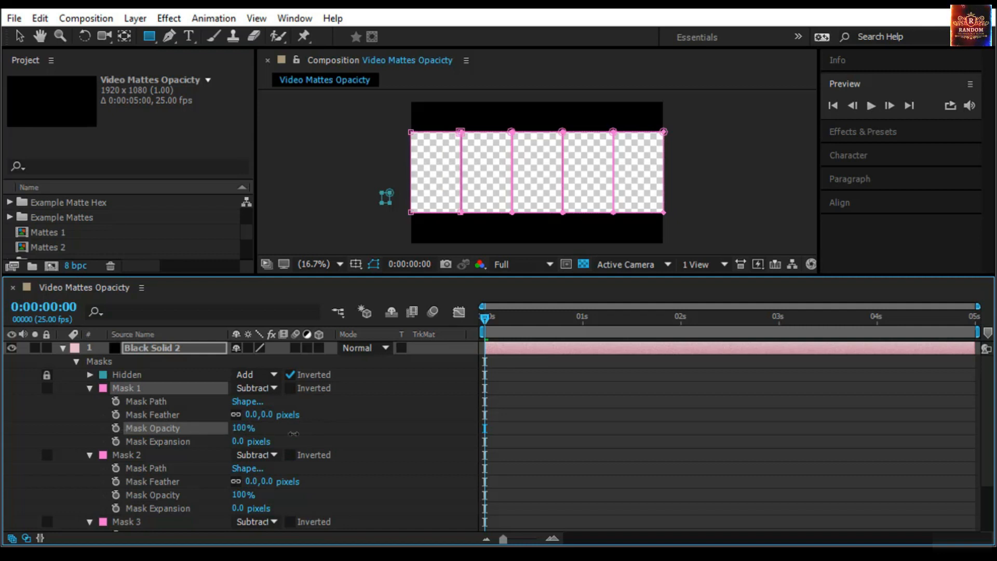
mouse_move(242, 497)
mouse_down()
mouse_move(216, 497)
mouse_move(249, 496)
mouse_up()
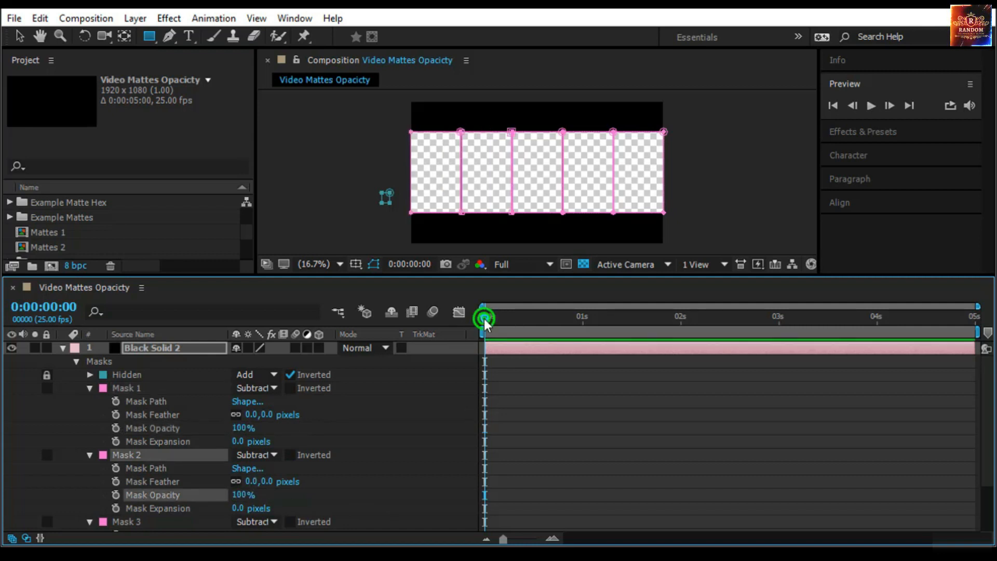
- Set 100% Mask Opacity keyframes for Mask 1 and Mask 2 at 0:00:01:00
drag(485, 318, 583, 327)
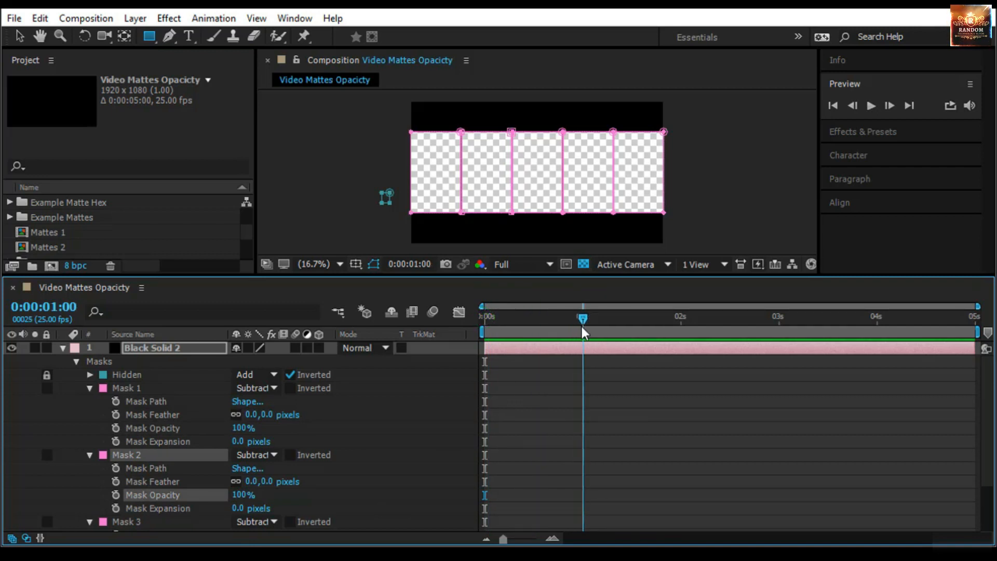
click(115, 428)
scroll(132, 487, down, 2)
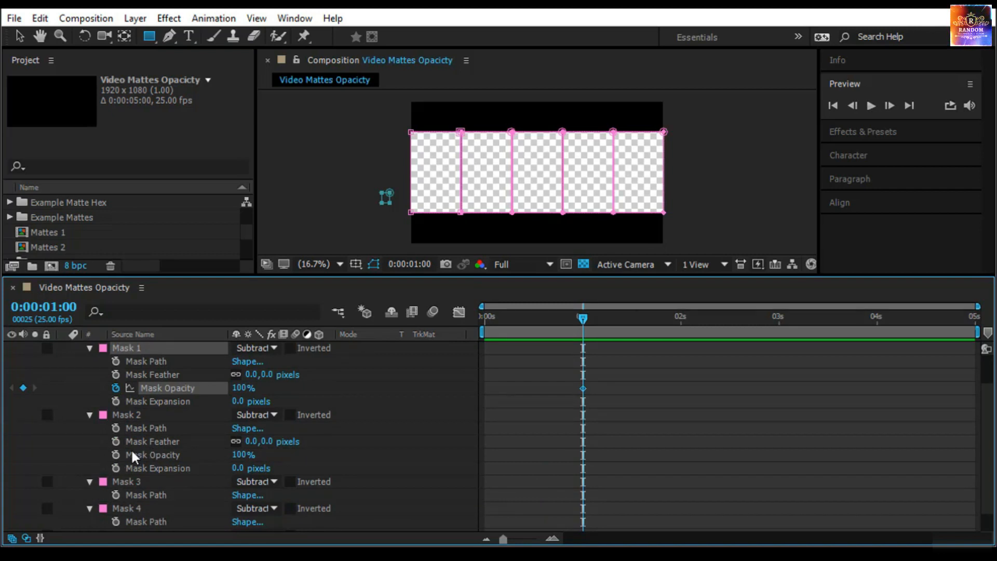
click(115, 454)
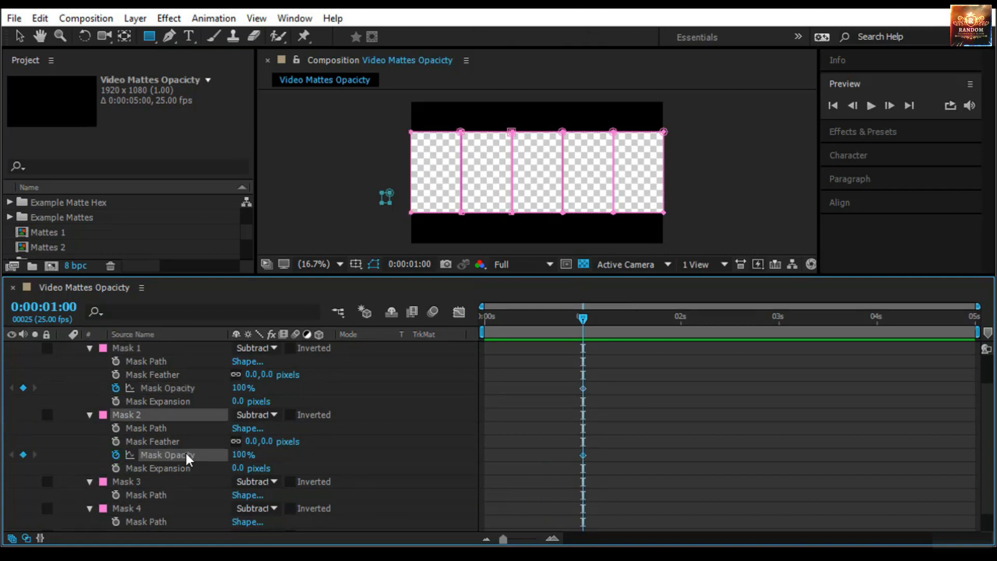
- Copy Mask 2's Mask Opacity keyframe to Masks 3, 4 and 5, and show only the keyframed properties of Black Solid 2
key(ctrl+c)
click(153, 482)
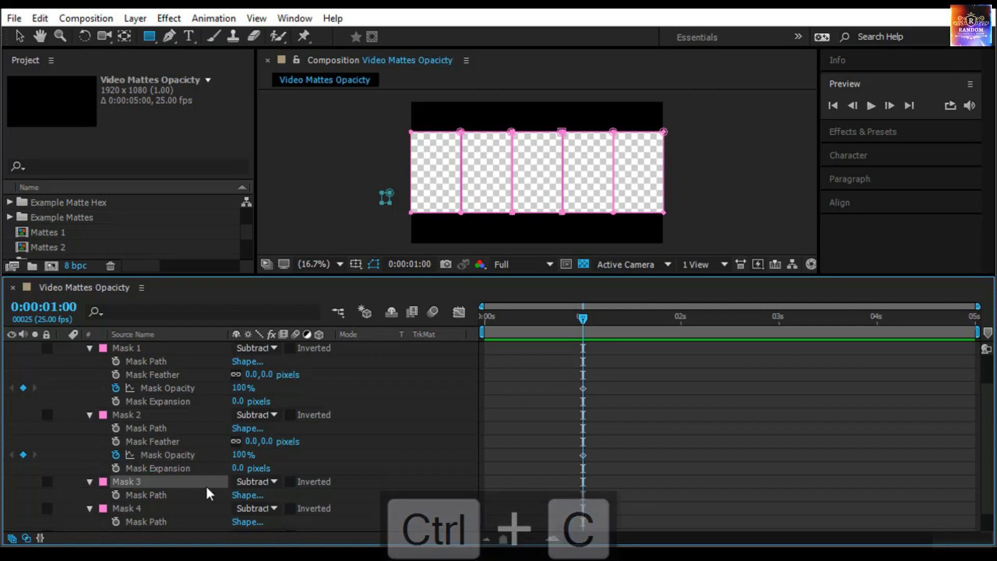
key(ctrl+v)
click(154, 459)
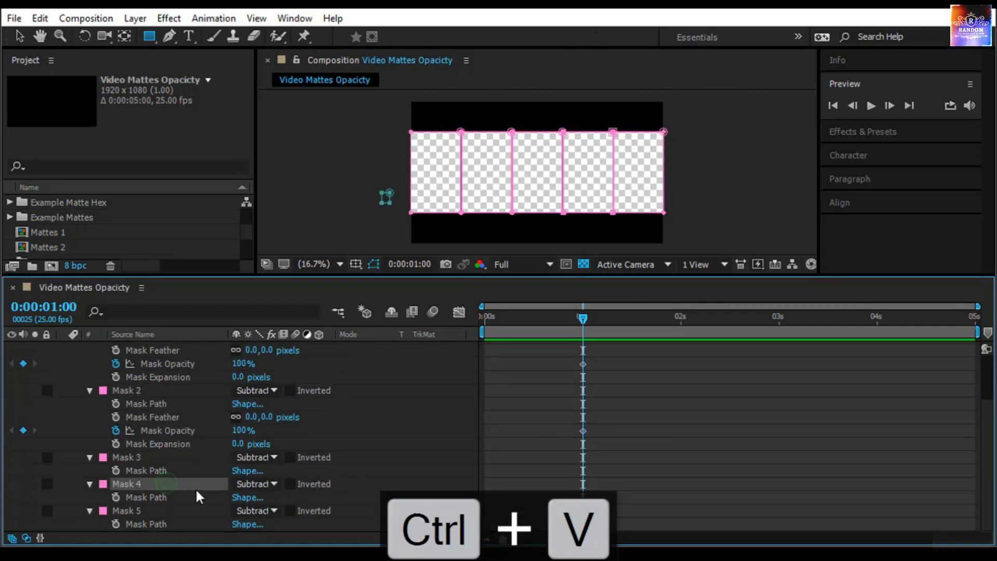
click(173, 511)
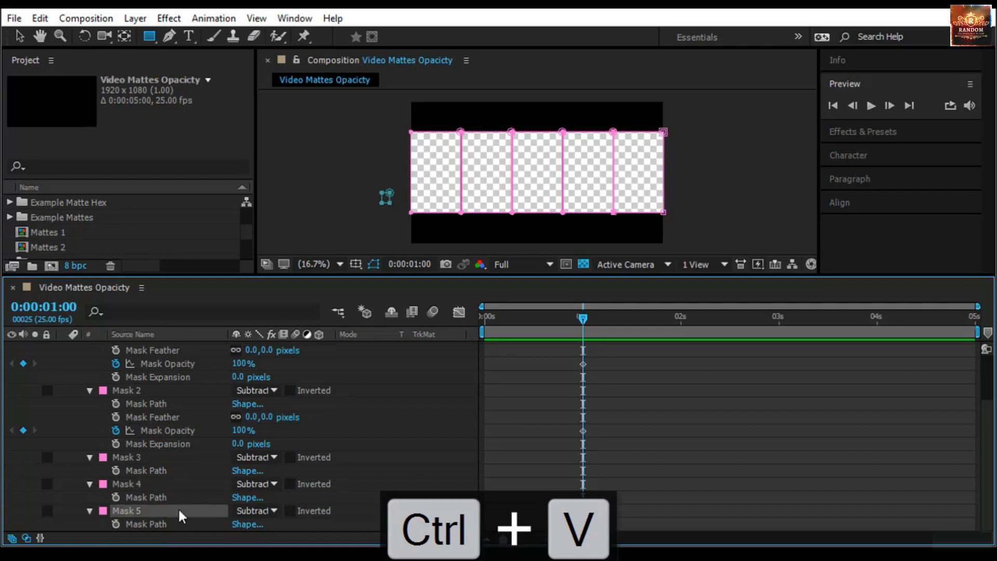
scroll(189, 410, up, 3)
click(188, 347)
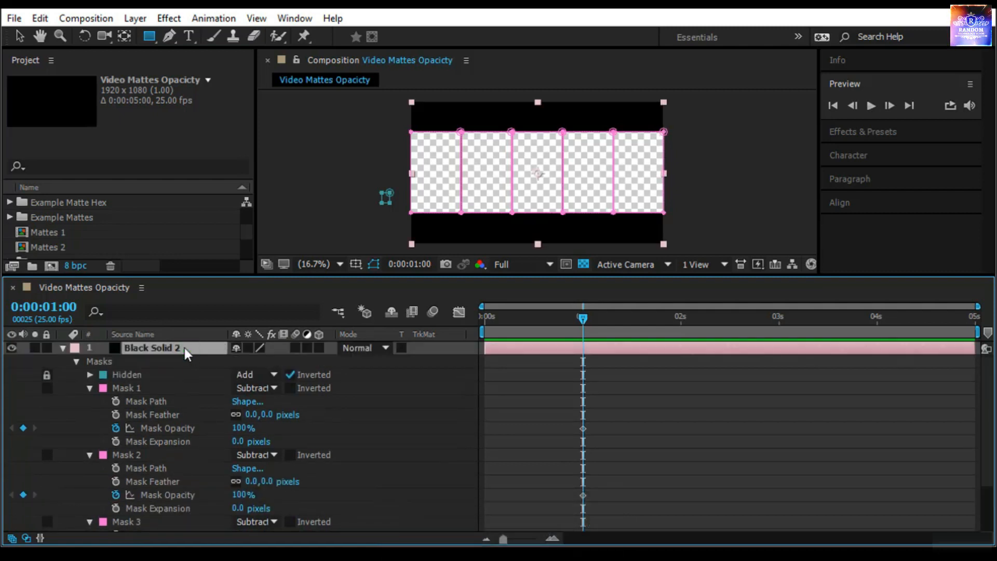
key(u)
click(706, 398)
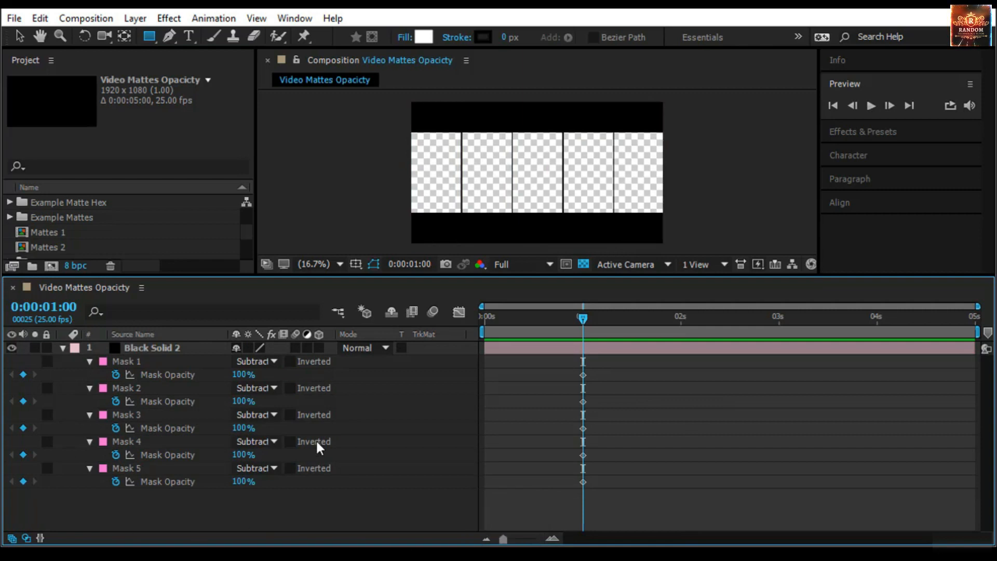
- Set Mask 1's Mask Opacity to 0% at 0:00:00:00 and copy its opacity keyframes to Masks 2, 3, 4 and 5
drag(584, 322, 482, 338)
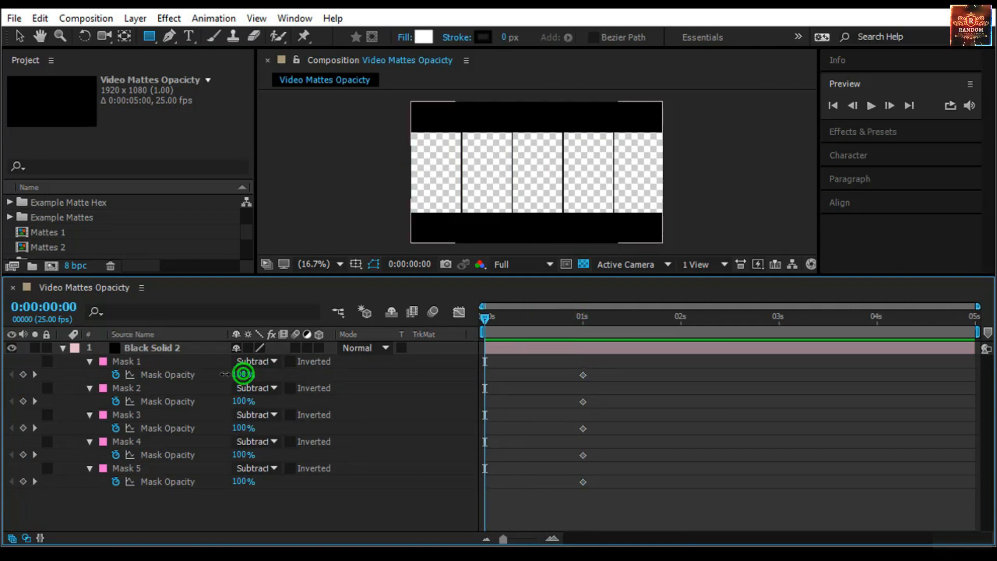
drag(243, 373, 152, 379)
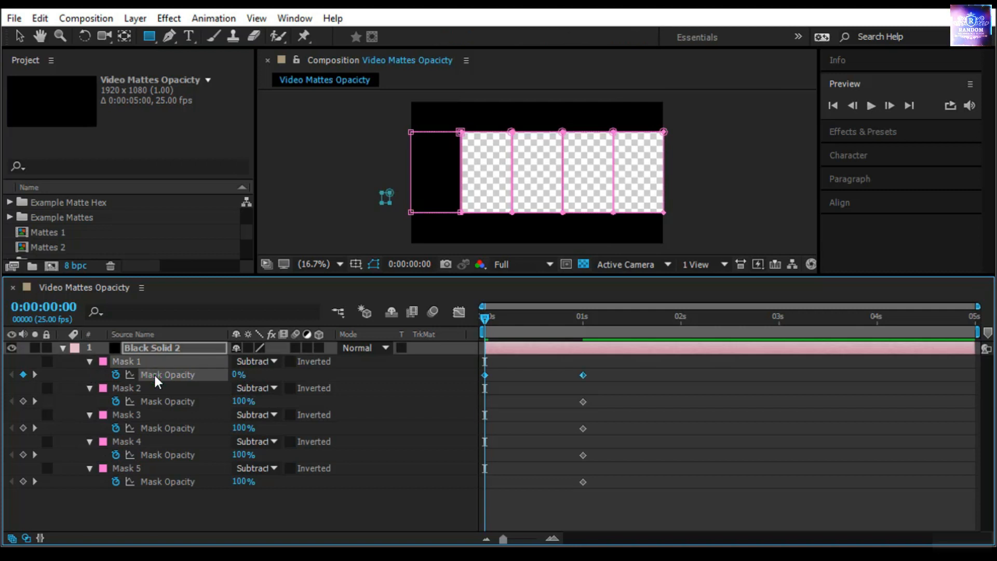
key(ctrl+c)
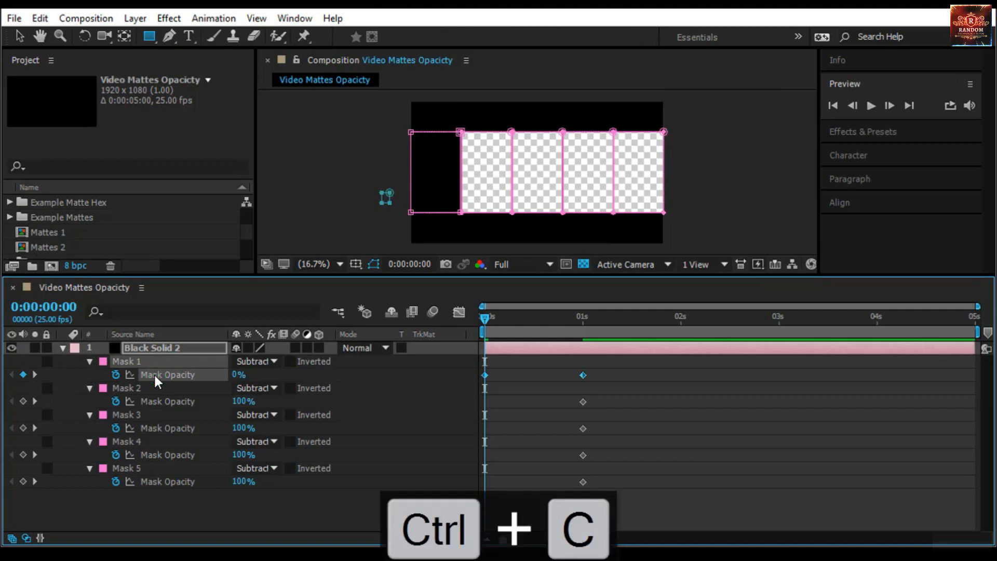
click(141, 387)
key(ctrl+v)
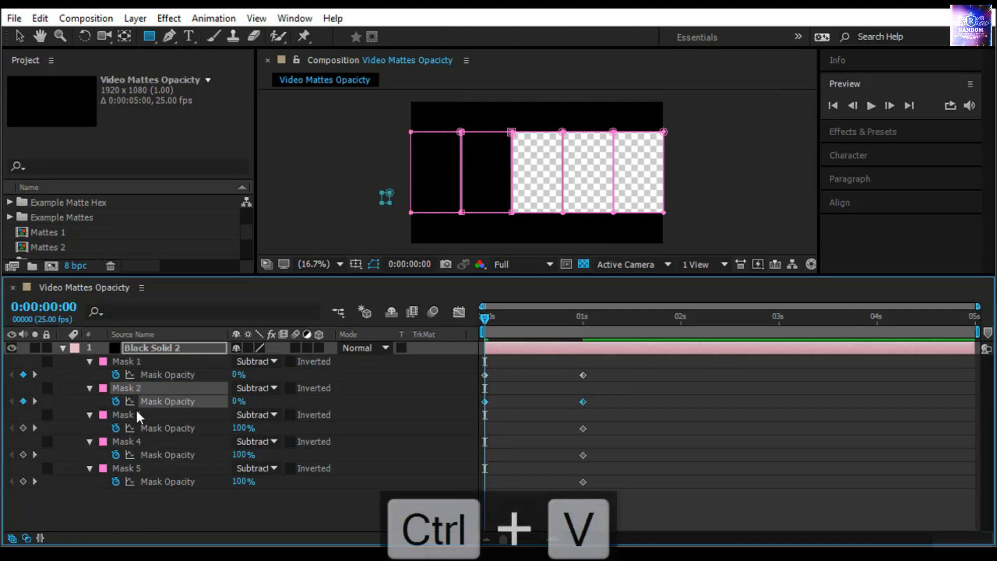
click(131, 413)
key(ctrl+v)
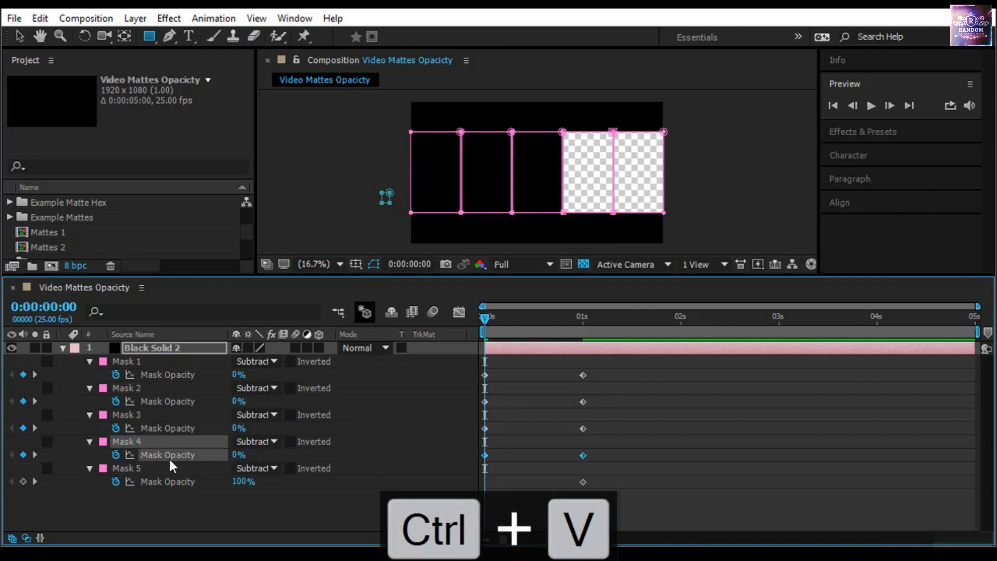
click(150, 465)
key(ctrl+v)
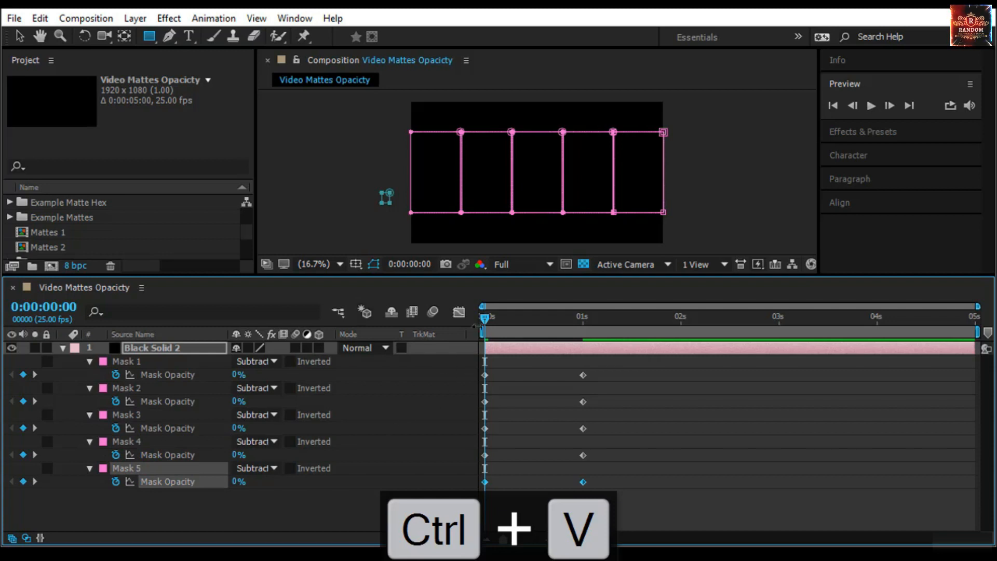
- Preview the simultaneous opacity fade of the five masks from the start of the composition
drag(485, 322, 367, 383)
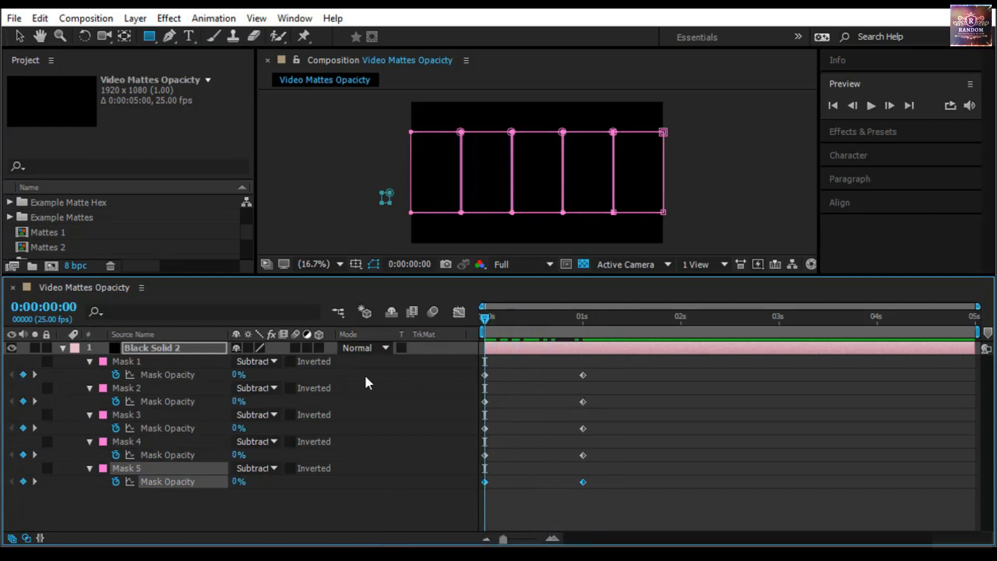
key(space)
key(space)
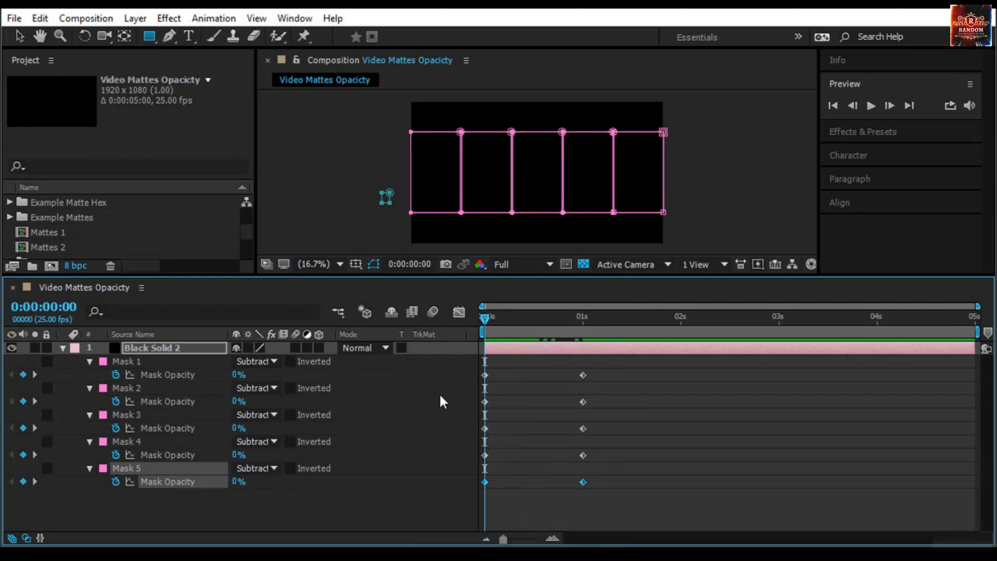
key(space)
key(space)
- Shorten the opacity fades to about 0.7 seconds, stagger the keyframes of Masks 2 to 5 so each fade starts after the previous mask's, and preview
drag(612, 367, 473, 396)
drag(554, 398, 571, 410)
drag(601, 517, 468, 420)
click(571, 428)
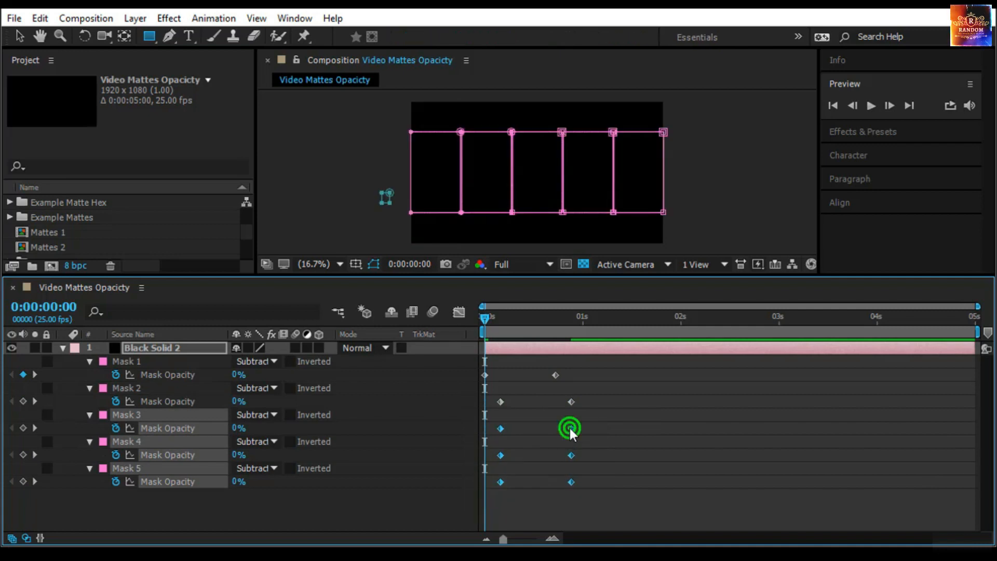
drag(630, 494, 493, 443)
drag(594, 454, 622, 454)
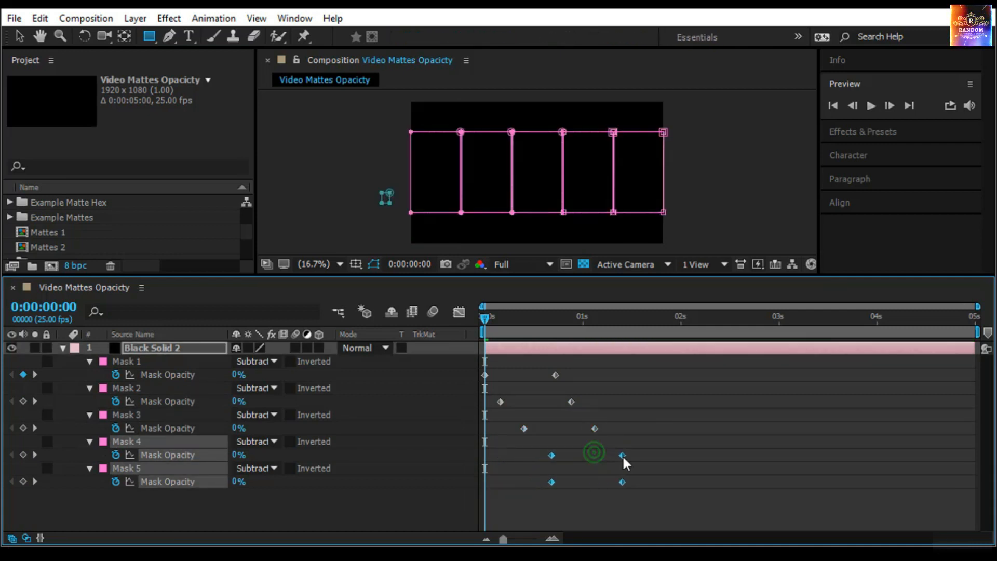
drag(661, 491, 540, 472)
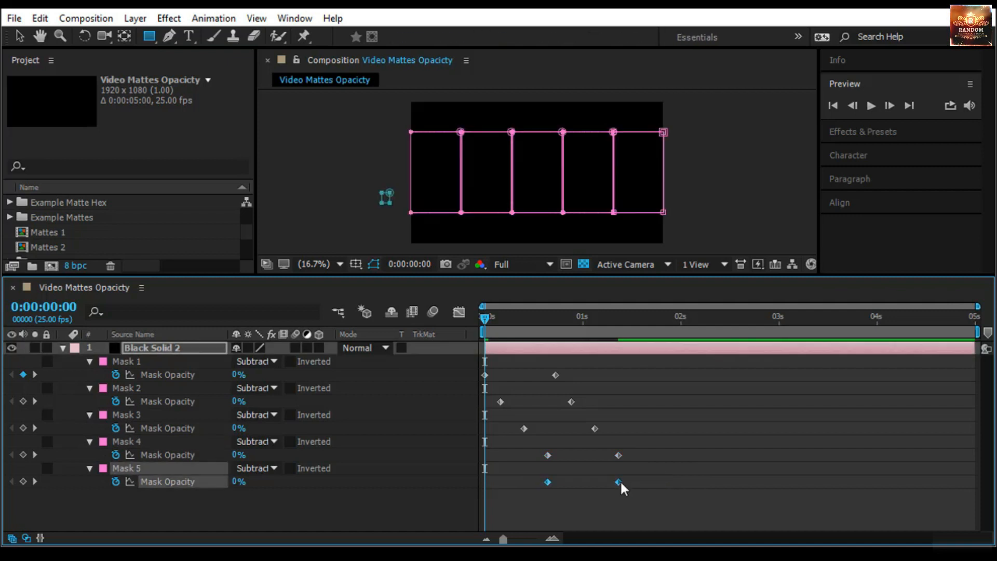
drag(619, 481, 642, 481)
click(642, 494)
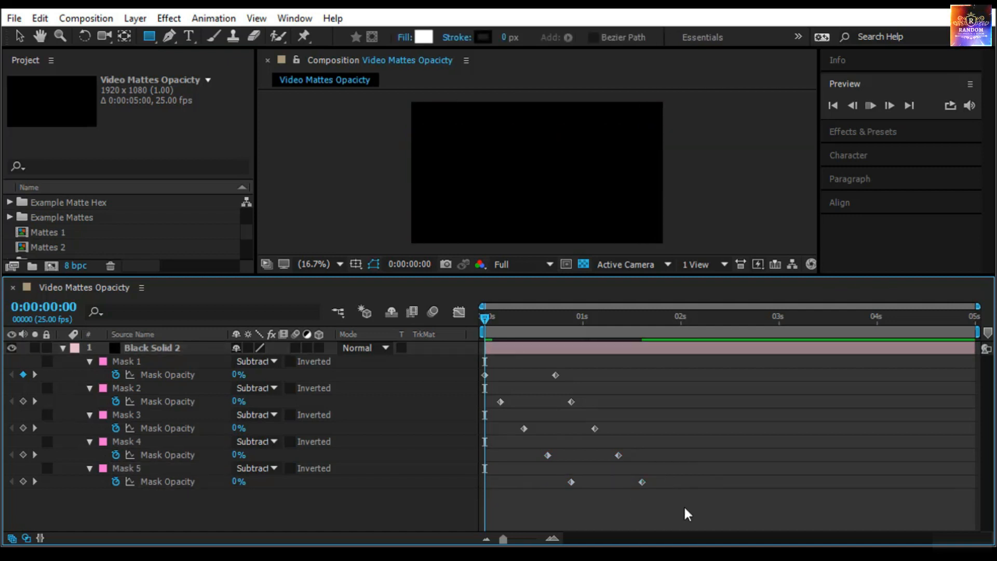
key(space)
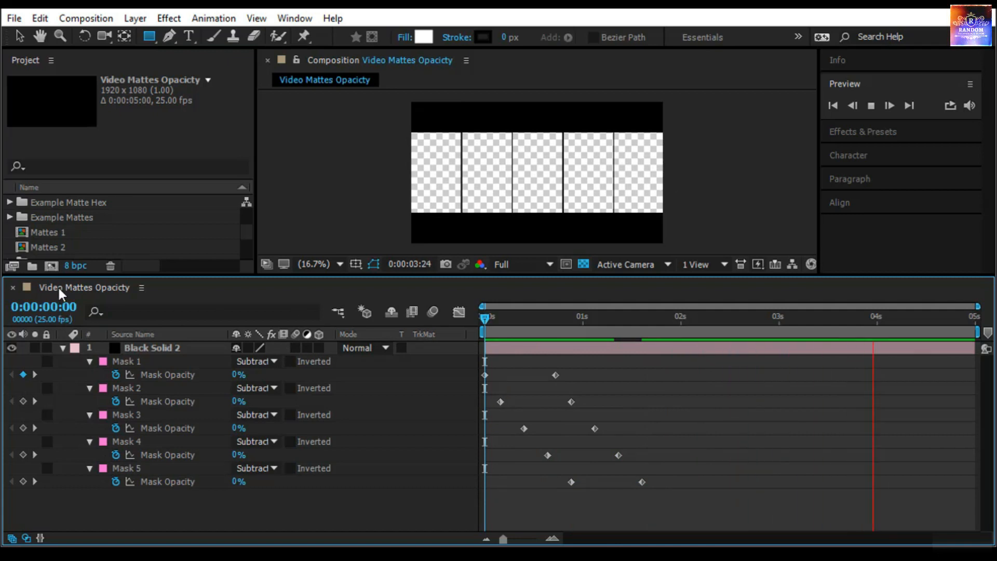
- Create a new composition from AdClip.mp4 and place the Video Mattes Opacicty composition above the clip
drag(129, 274, 121, 361)
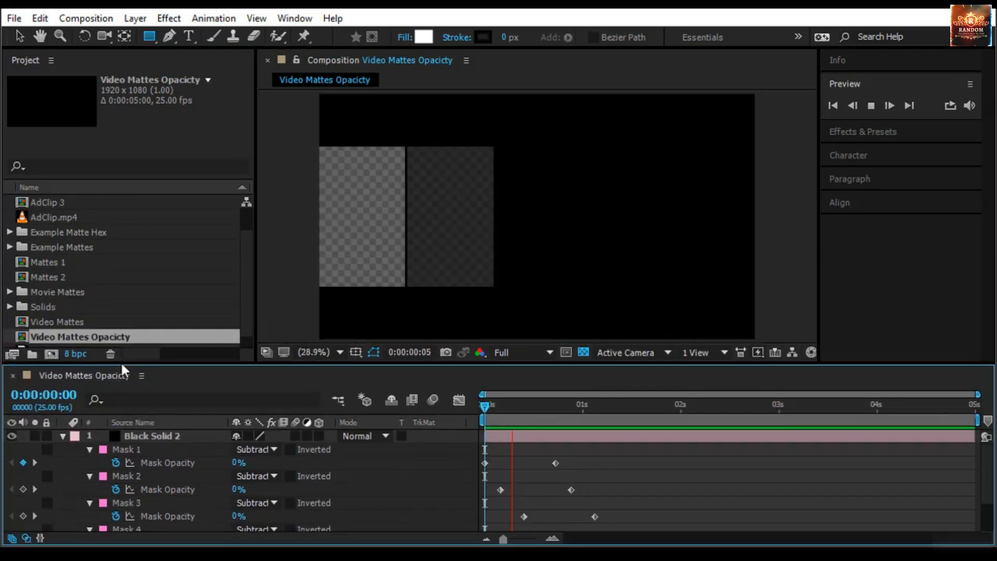
drag(86, 216, 51, 351)
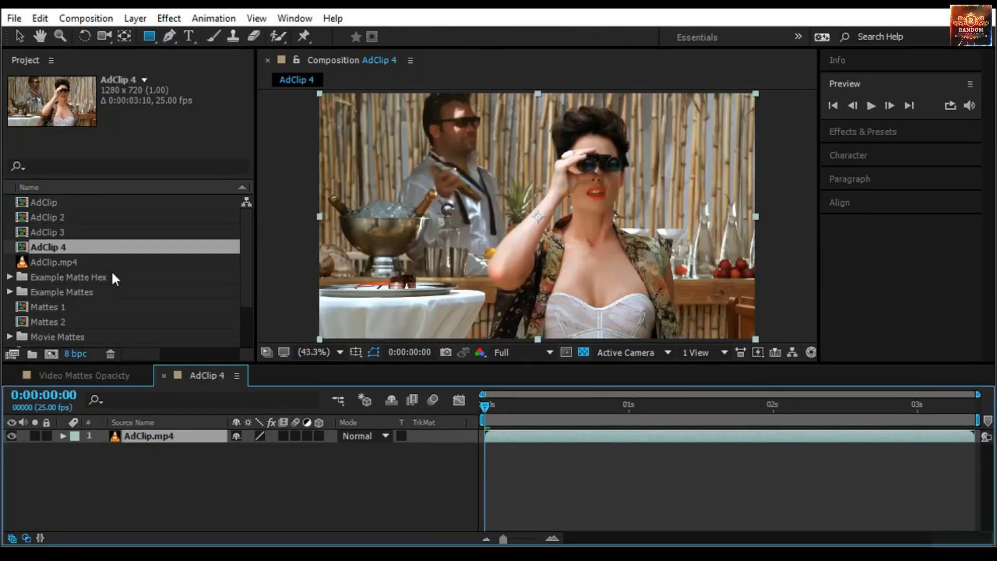
scroll(111, 316, down, 4)
click(112, 321)
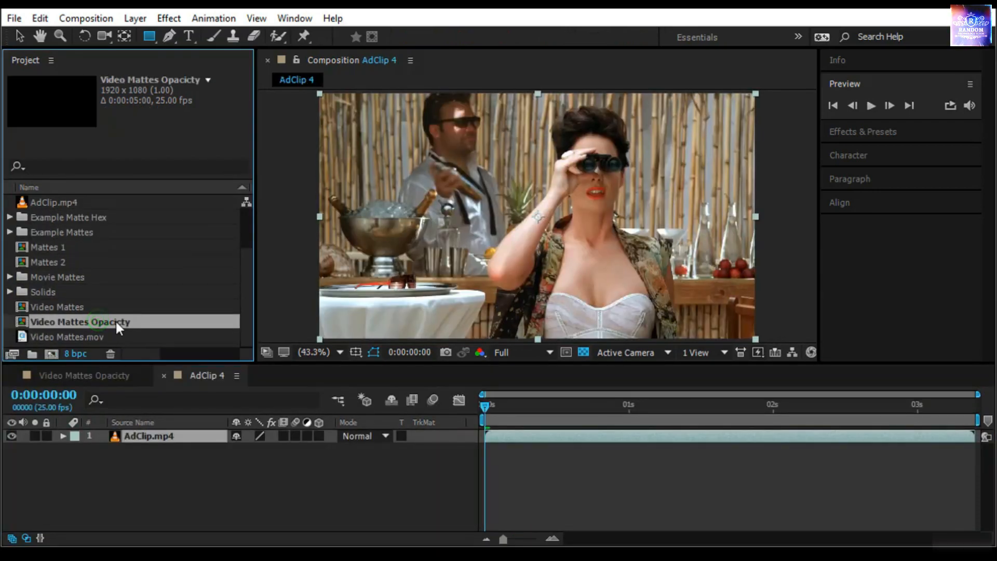
drag(115, 319, 141, 427)
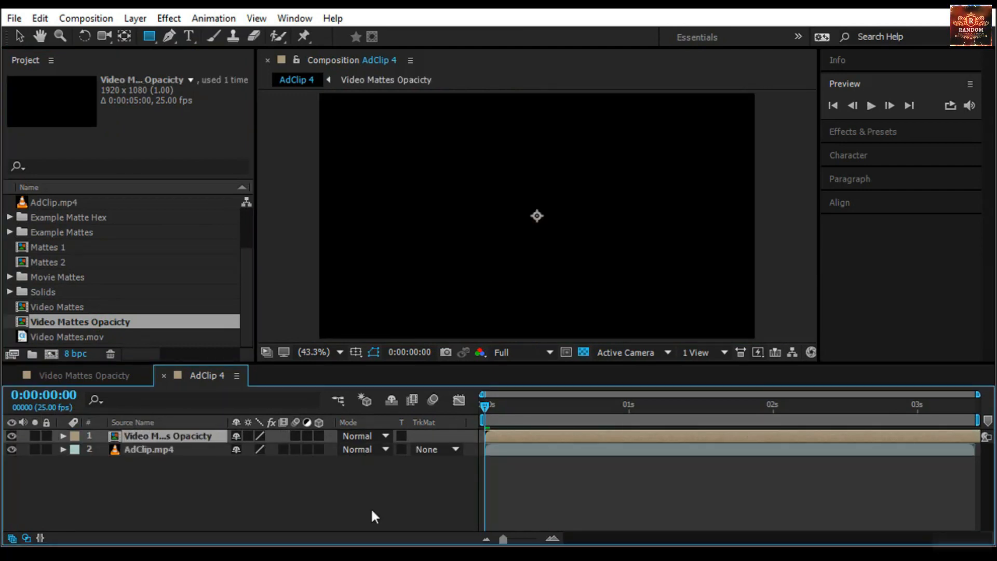
- Preview the matte over the clip and fit the Video Mattes Opacicty layer to the composition size
key(space)
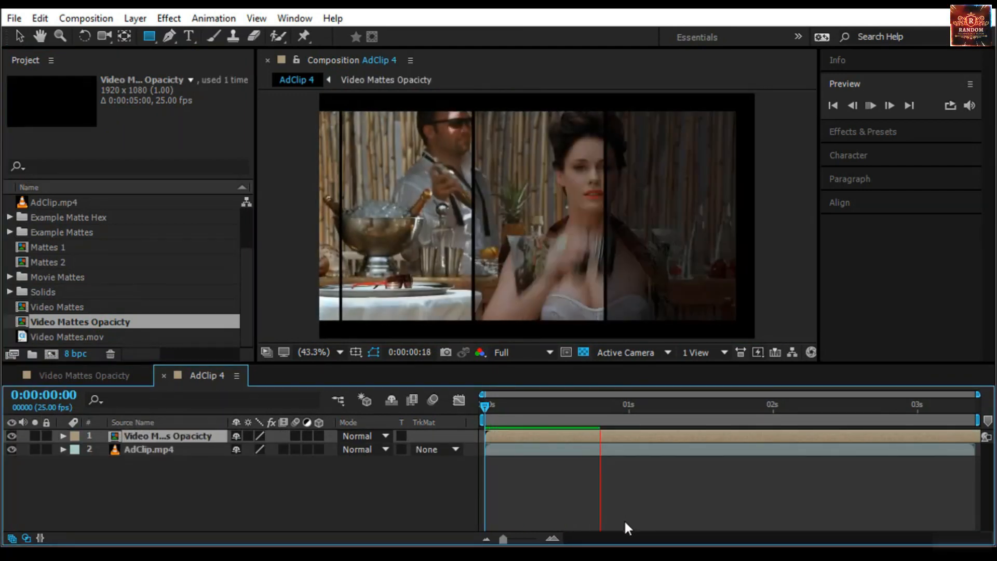
right_click(163, 431)
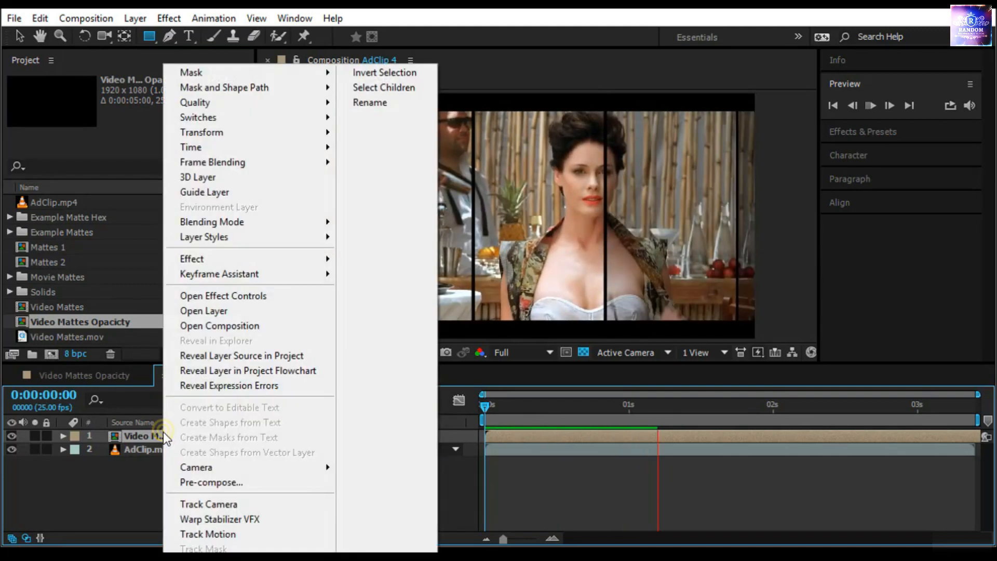
click(240, 134)
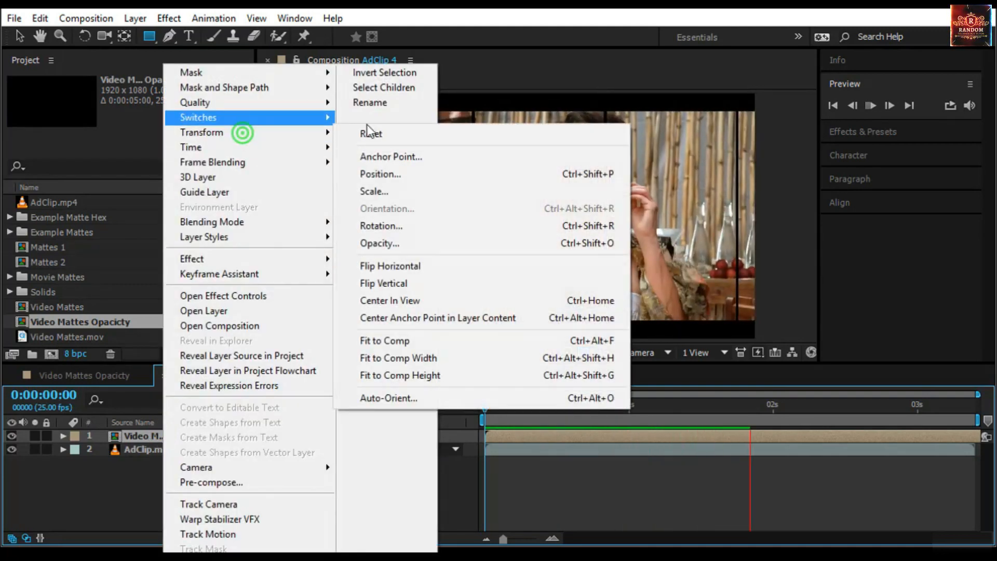
click(408, 340)
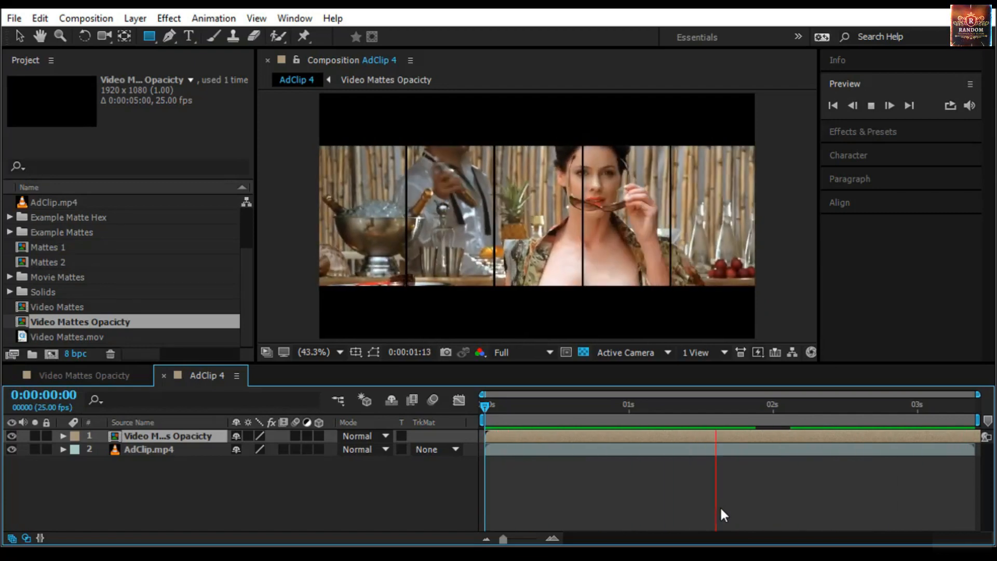
- Add the Video Mattes Opacicty composition to the render queue and accept its render settings with Best quality and Full resolution
click(115, 376)
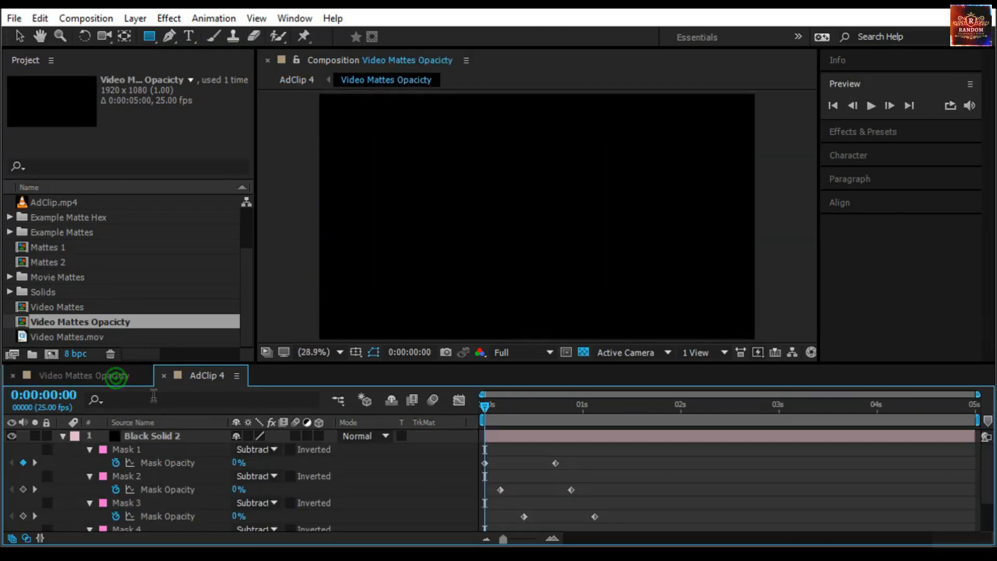
click(86, 19)
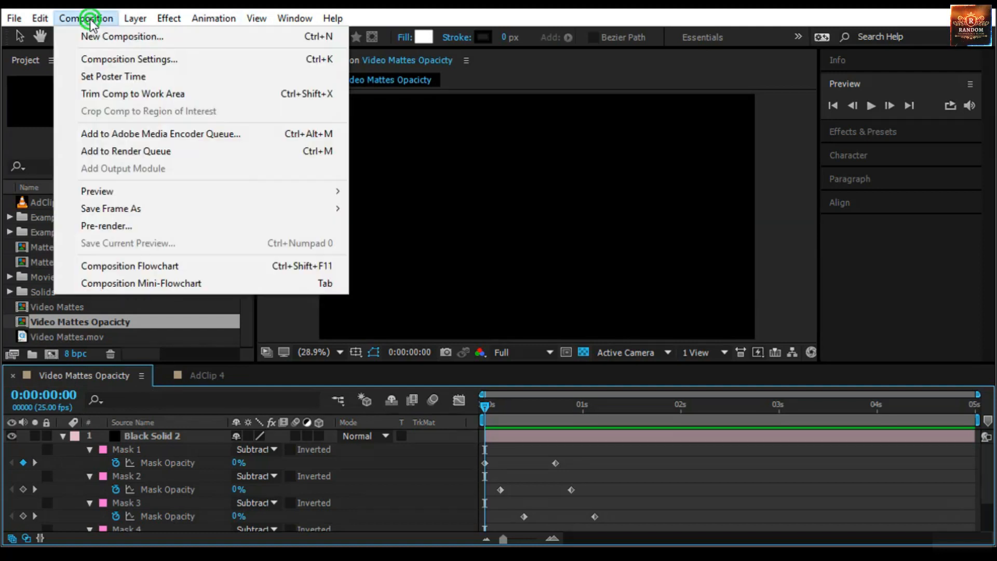
click(134, 150)
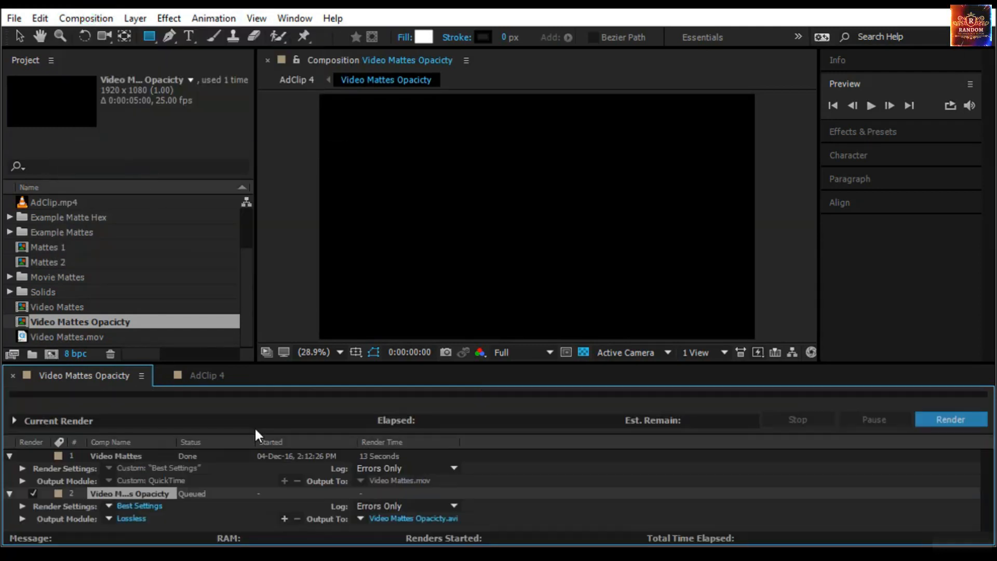
click(135, 506)
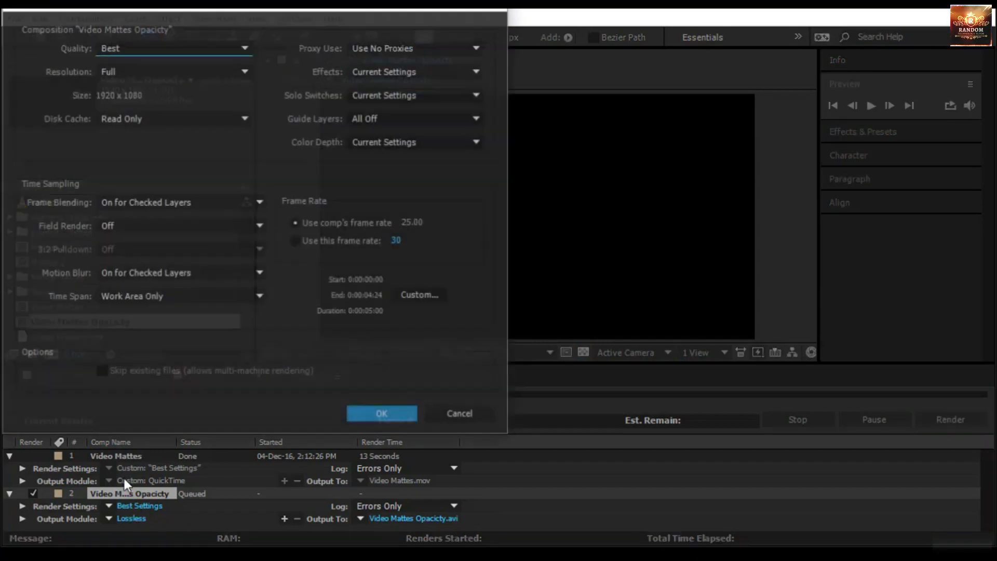
click(392, 414)
- Set the output module to QuickTime with RGB + Alpha channels and render Video Mattes Opacicty.mov
click(138, 518)
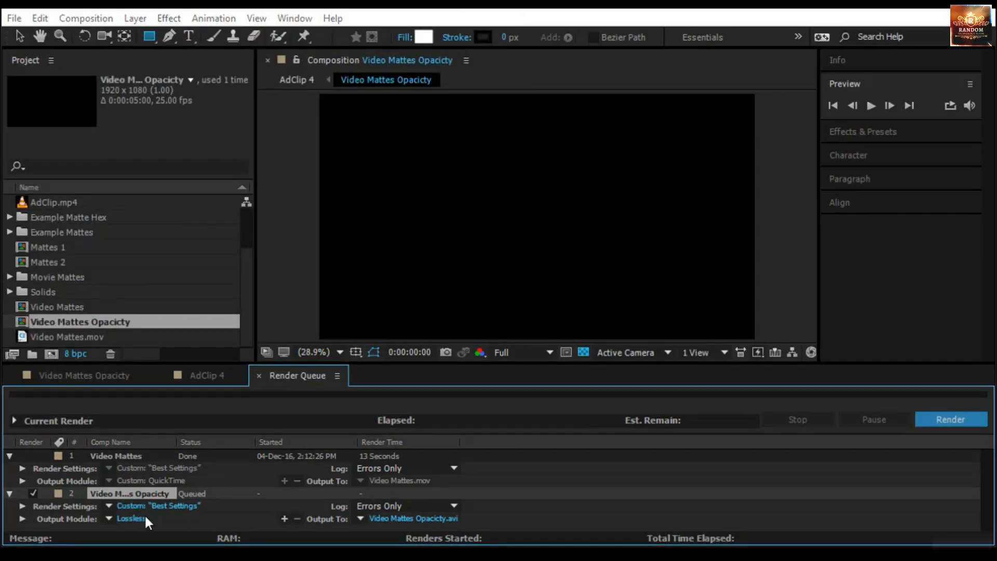
click(221, 78)
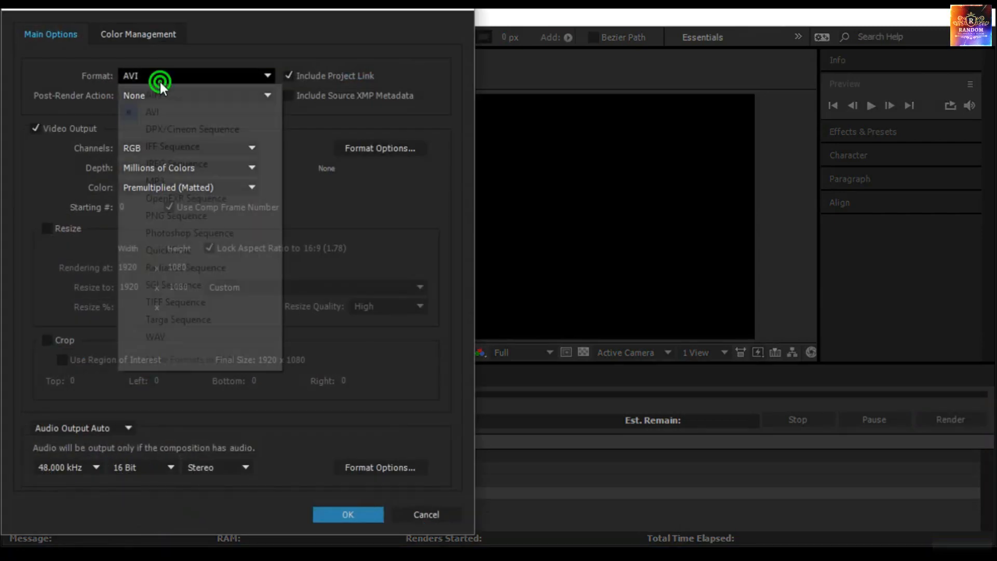
click(188, 253)
click(167, 148)
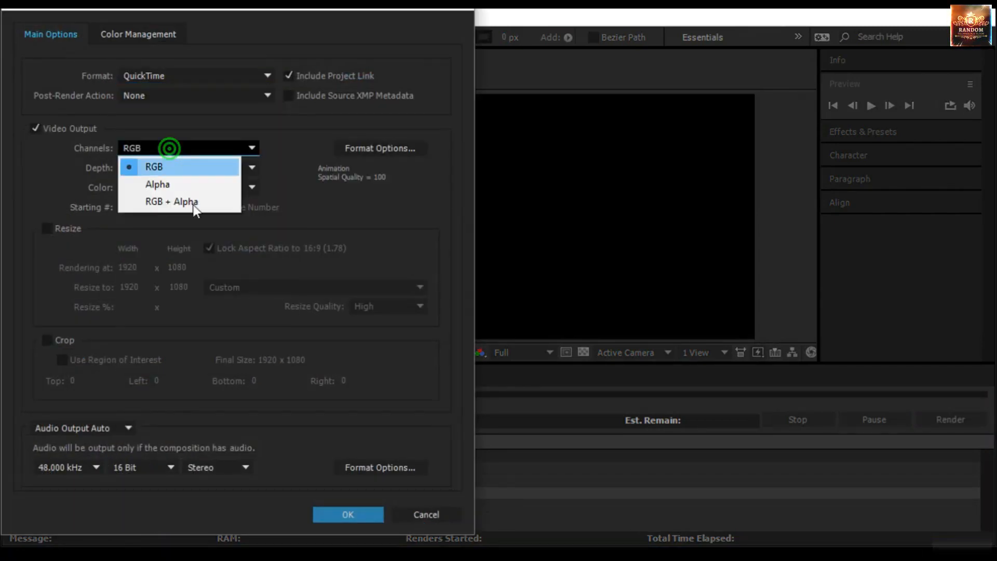
click(180, 202)
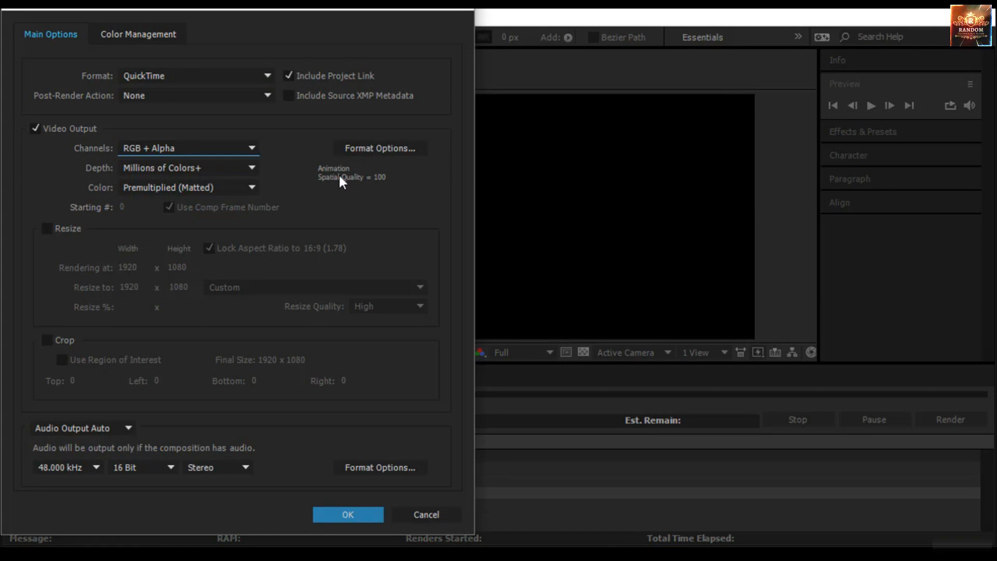
click(359, 516)
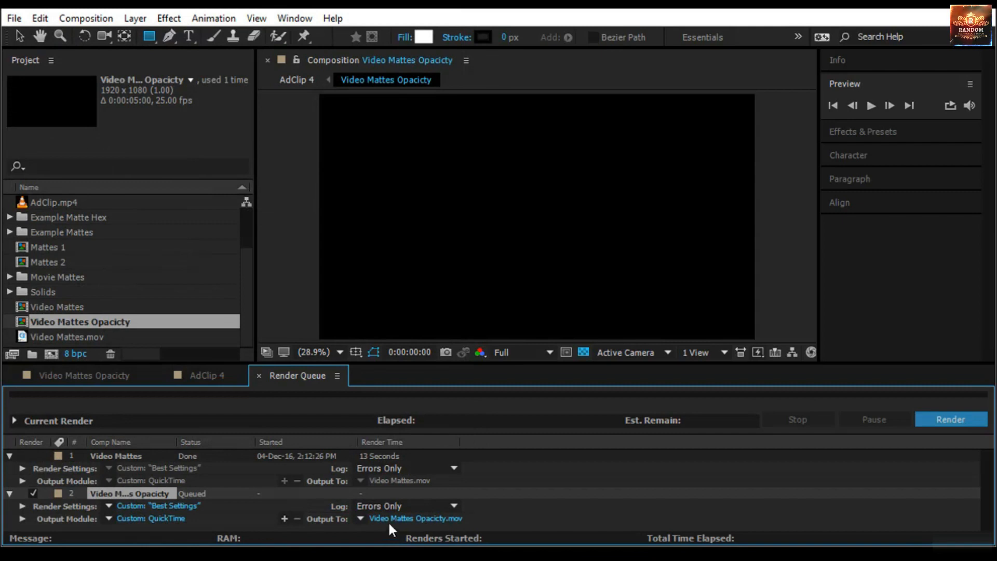
click(946, 420)
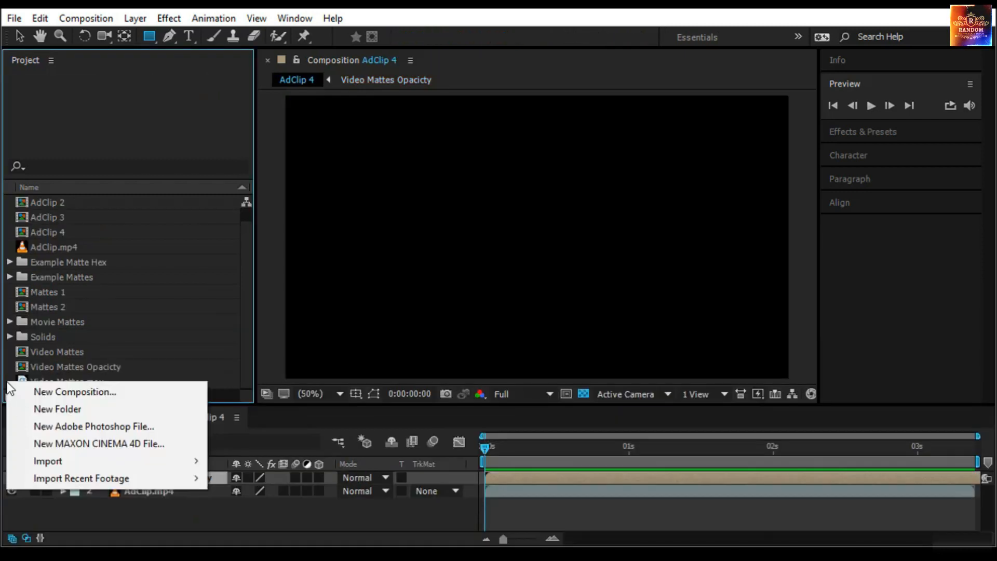
- Import the rendered Video Mattes Opacicty movie from the Movie Clips folder as footage
mouse_move(60, 460)
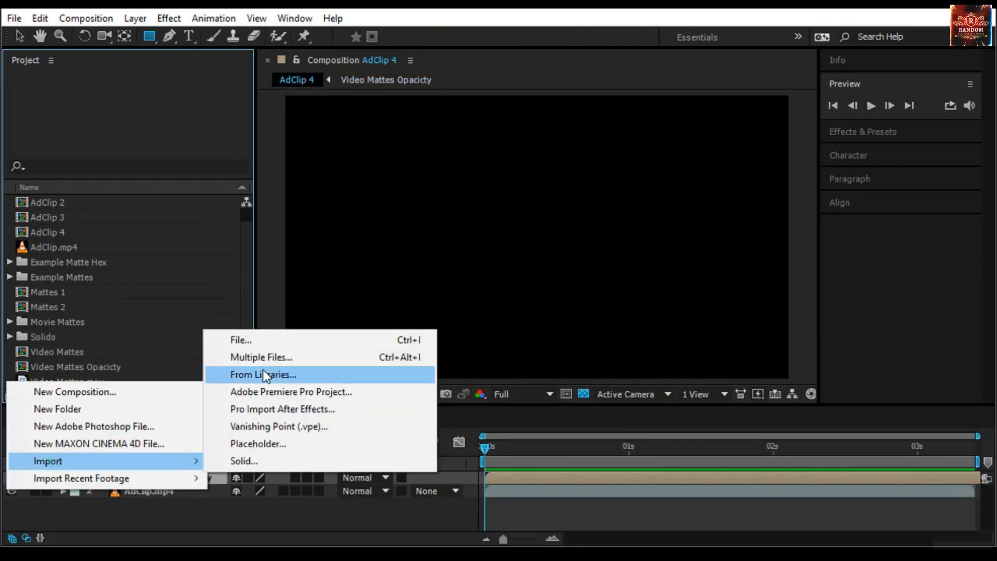
click(265, 338)
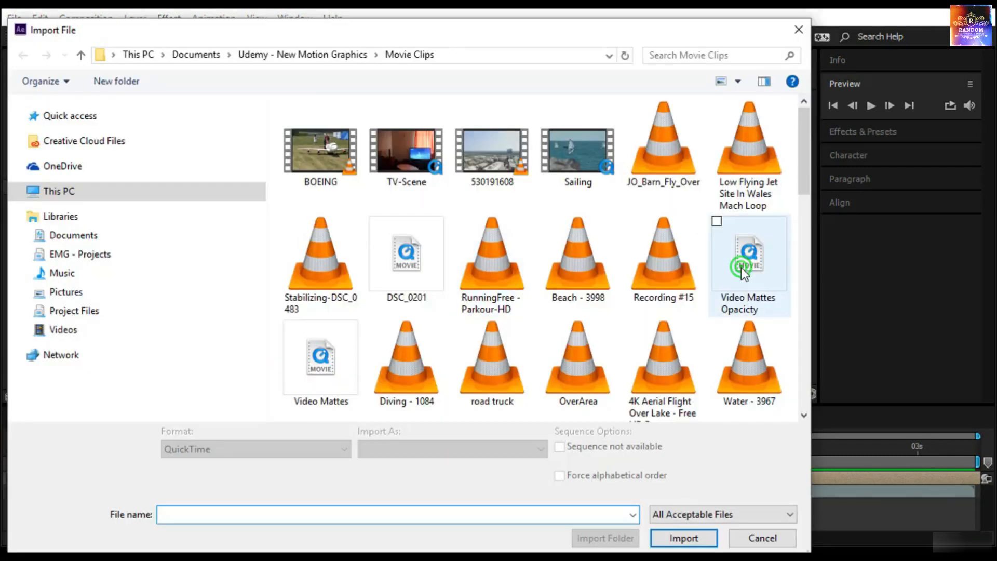
click(741, 267)
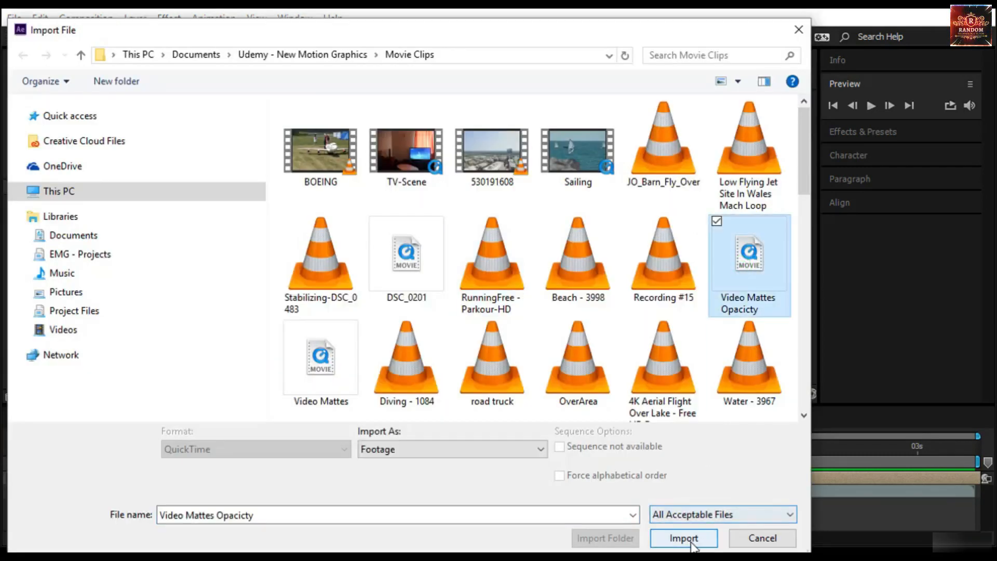
click(683, 538)
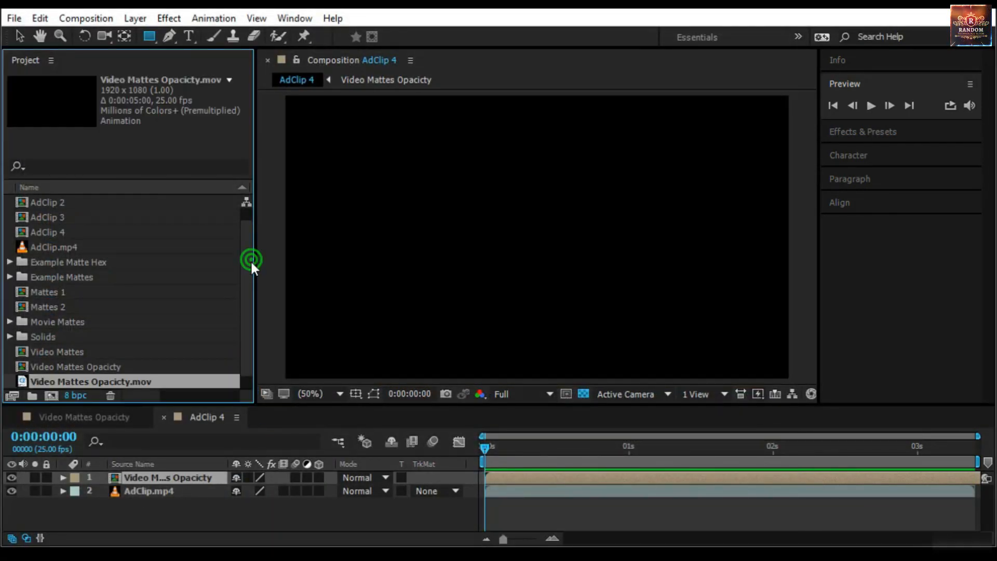
- Create a new composition from AdClip.mp4 and place Video Mattes Opacicty.mov above the clip
drag(251, 262, 250, 278)
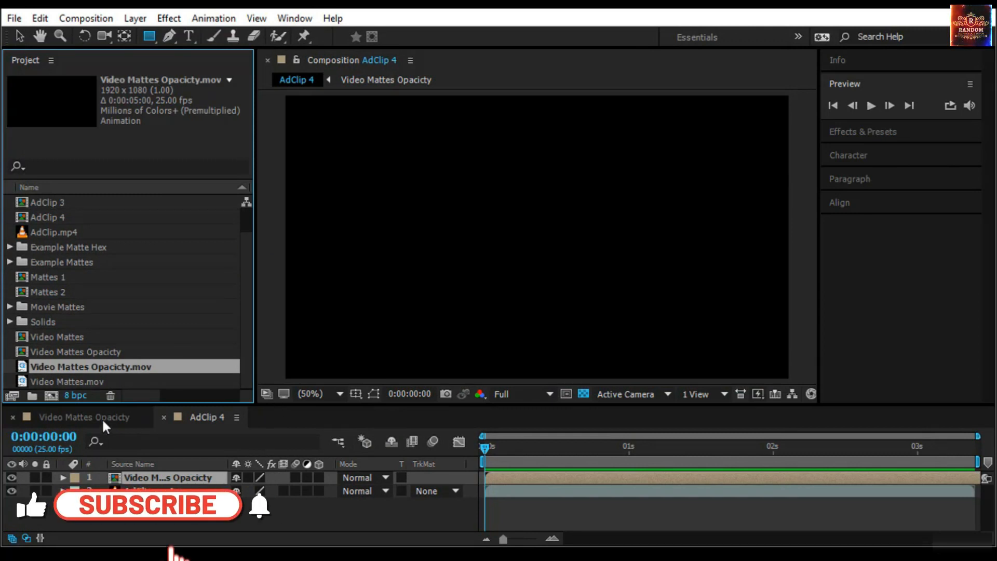
drag(45, 229, 54, 397)
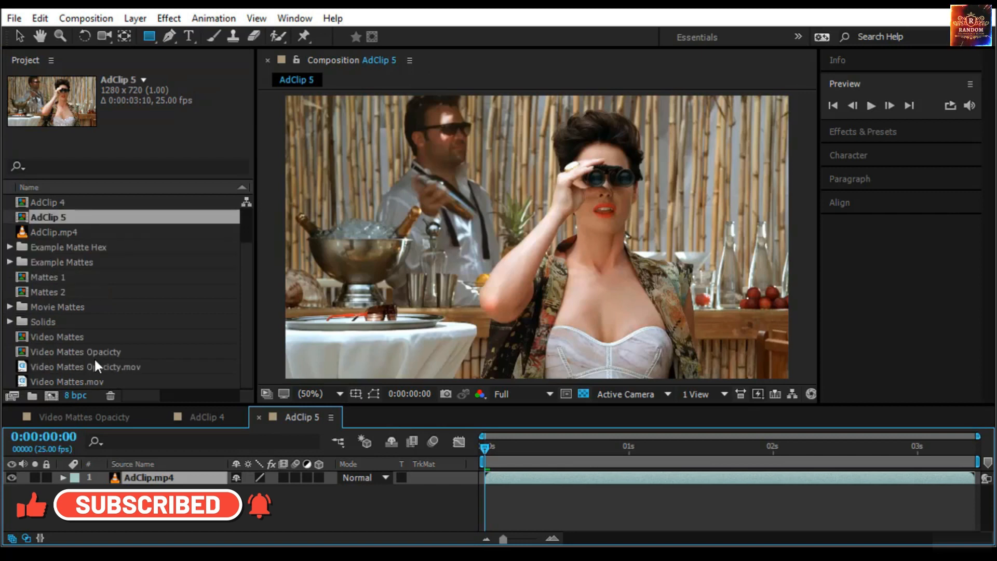
drag(98, 368, 128, 473)
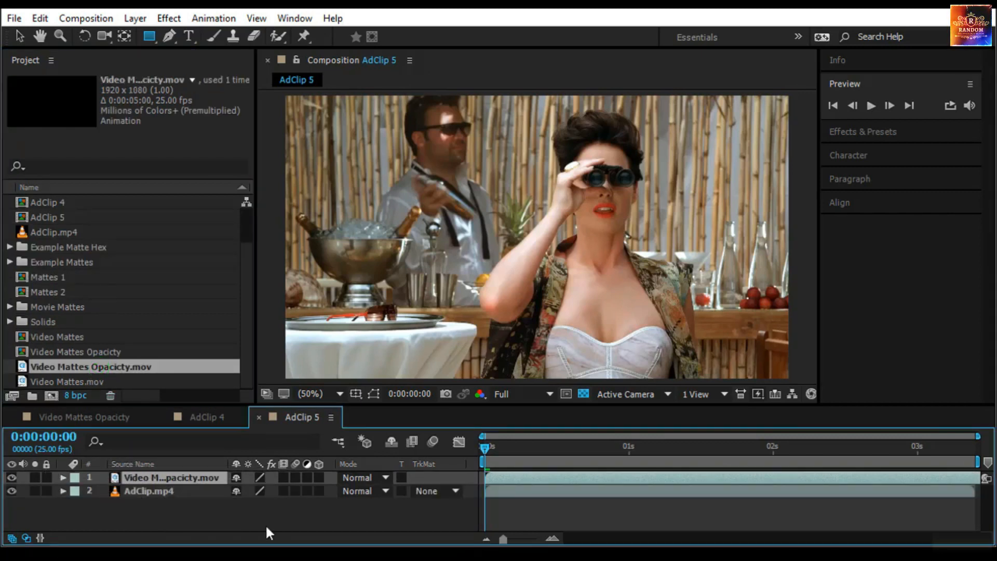
- Preview the rendered matte over AdClip.mp4 and fit the Video Mattes Opacicty.mov layer to the composition size
drag(485, 450, 542, 459)
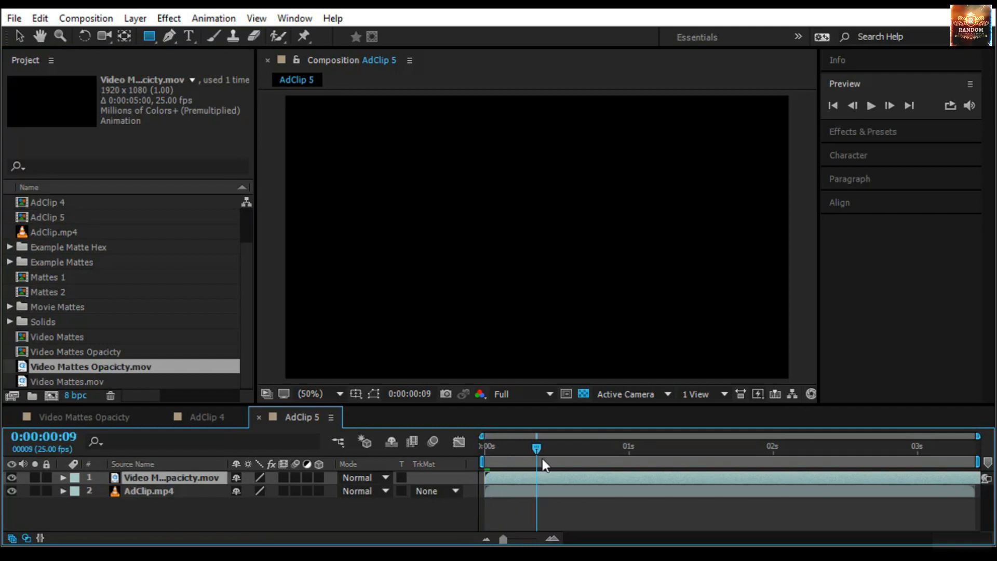
click(870, 104)
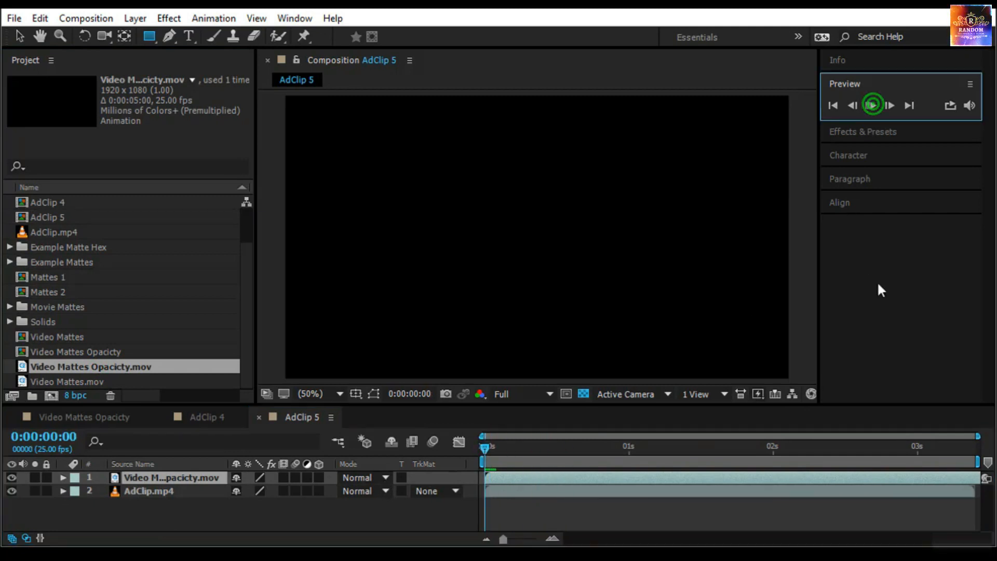
right_click(196, 477)
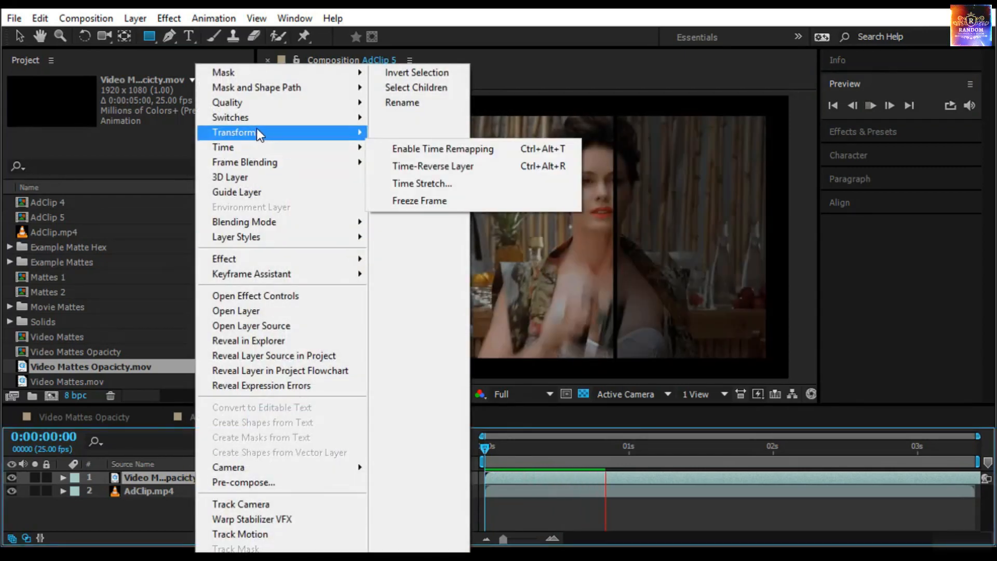
mouse_move(234, 132)
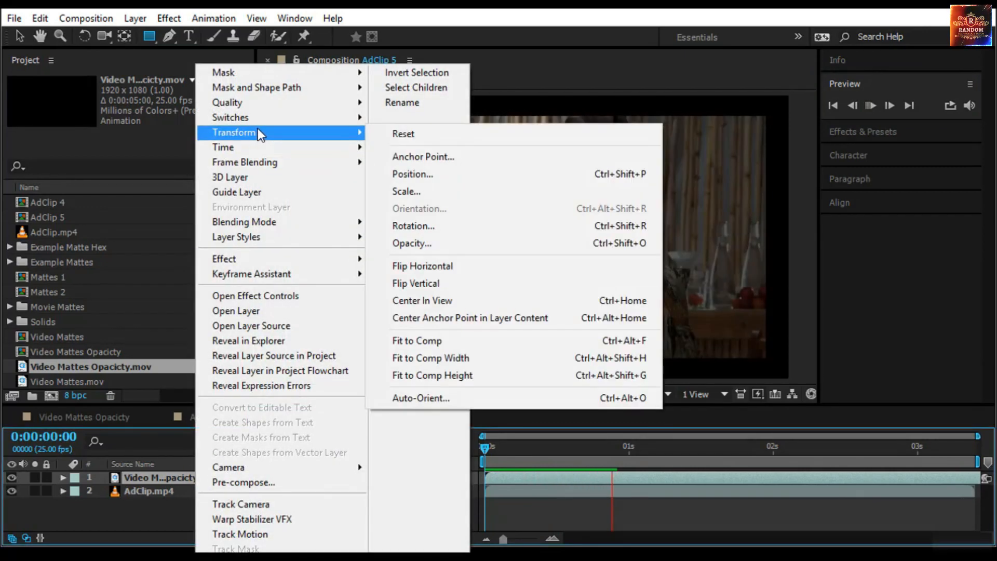
click(483, 341)
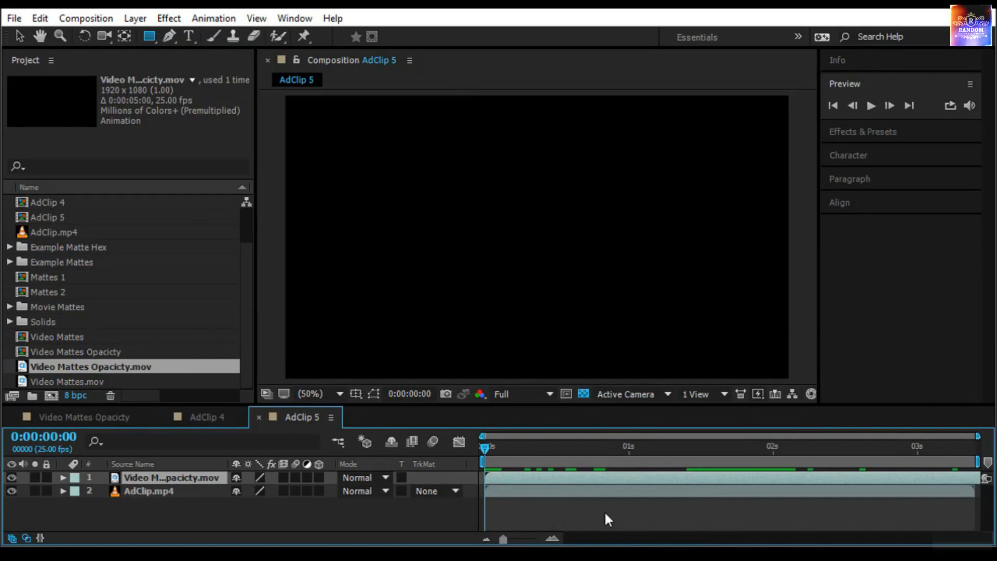